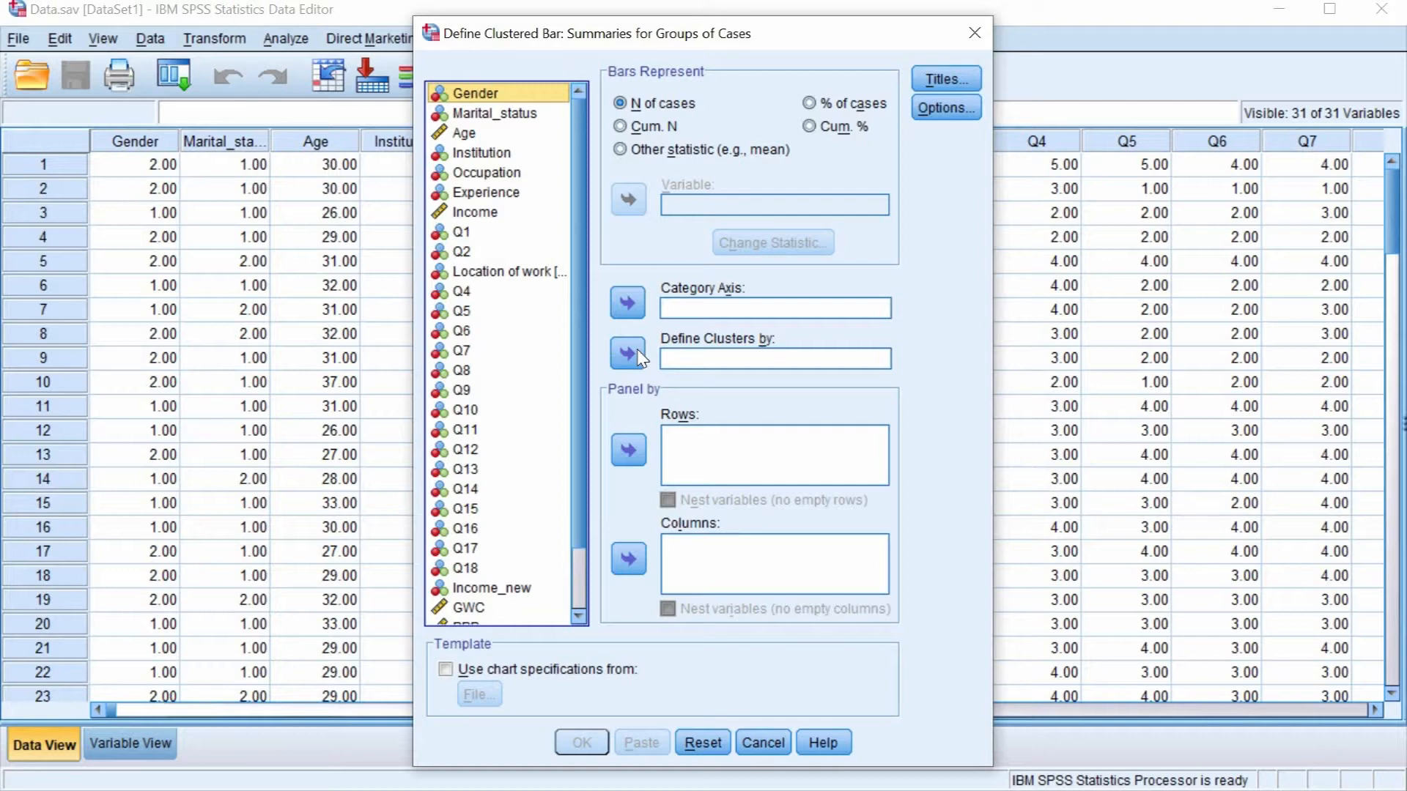
Create a clustered bar chart of case counts with Institution on the category axis and clusters defined by Gender
left_click(488, 154)
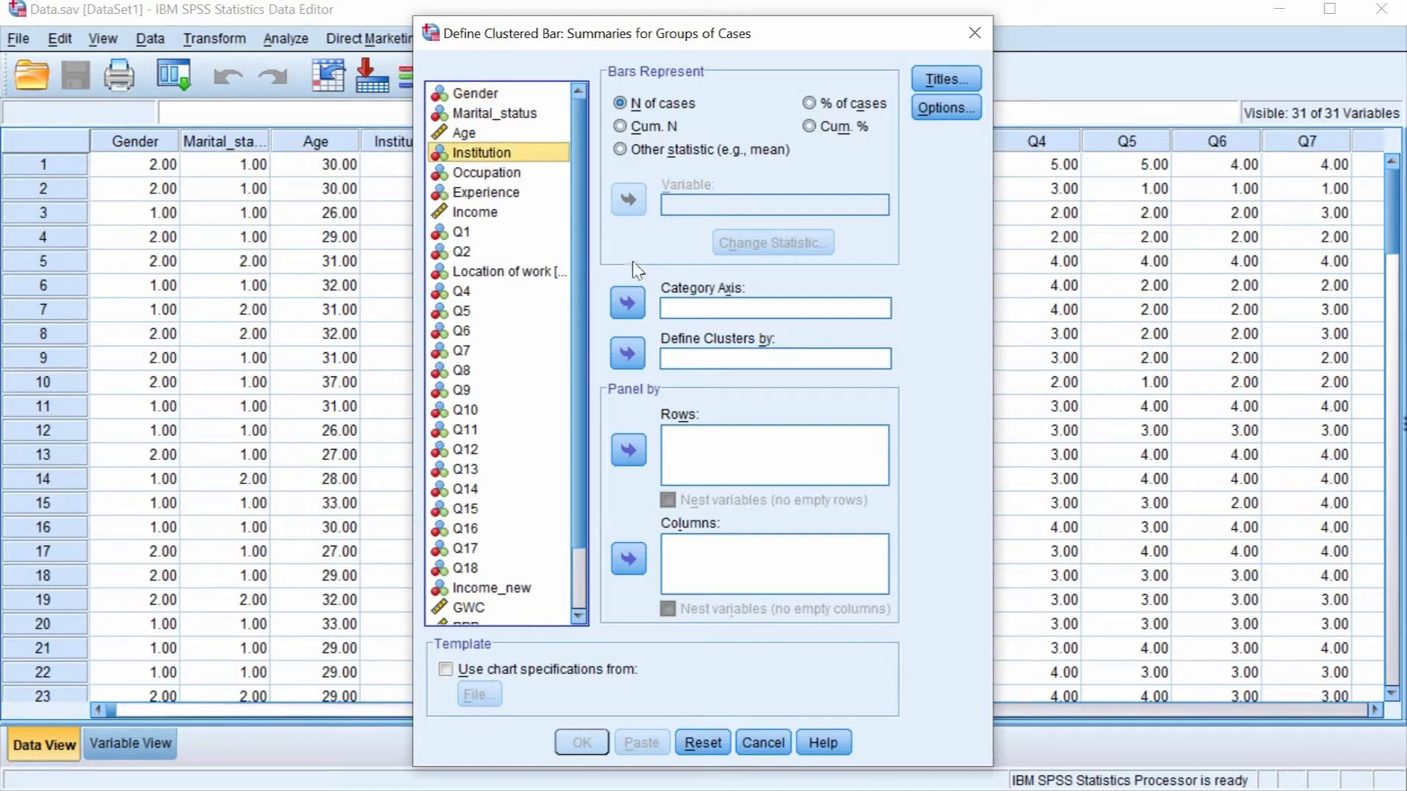
left_click(628, 303)
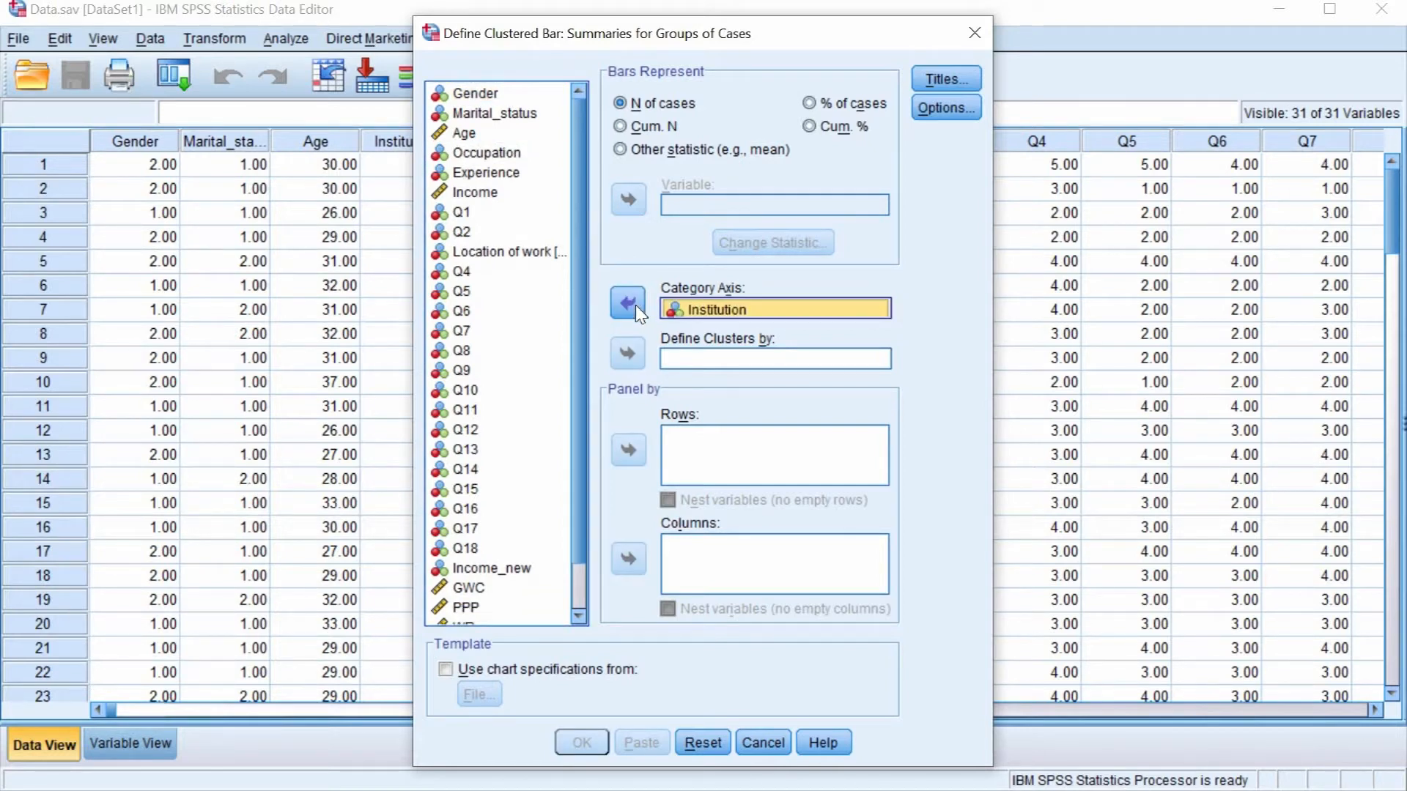
left_click(491, 95)
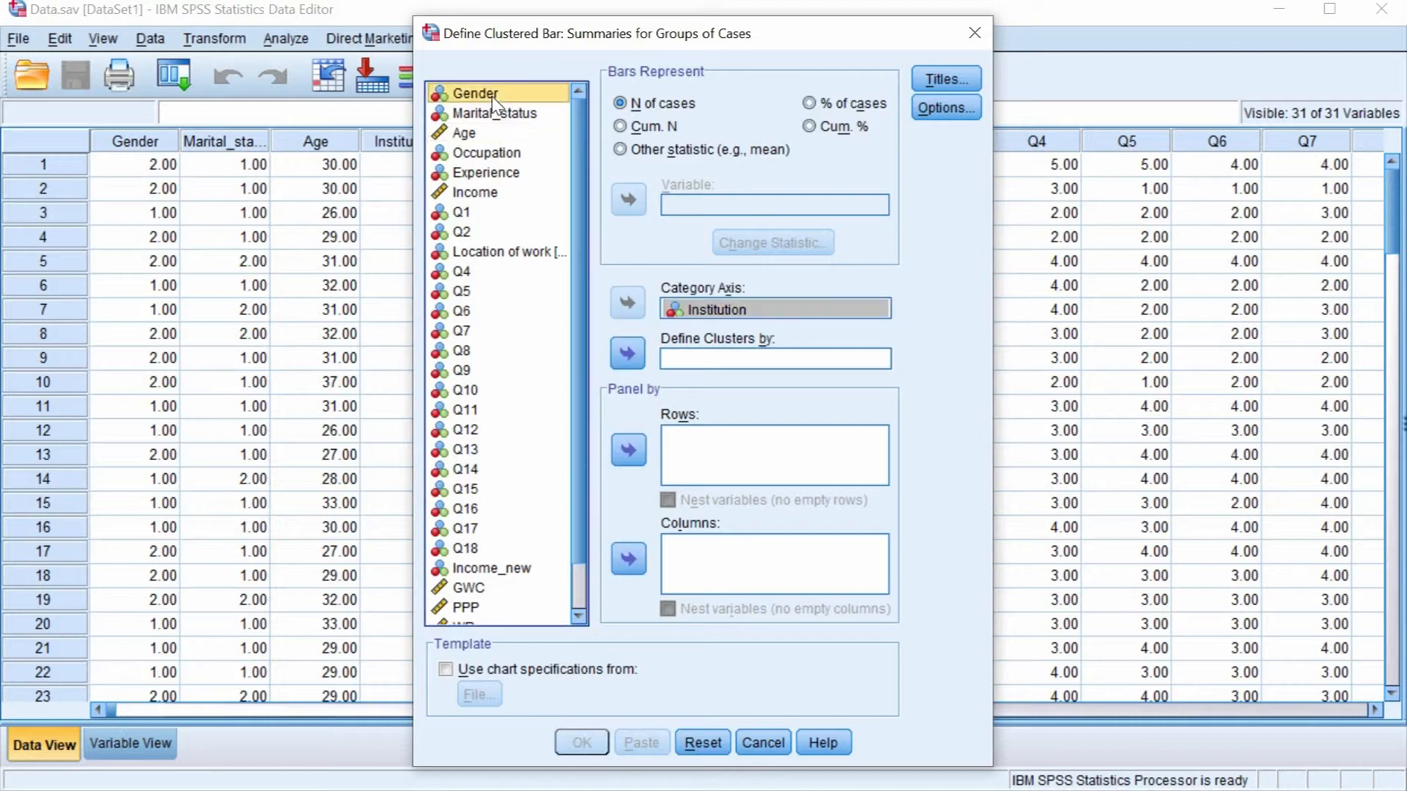
left_click(628, 355)
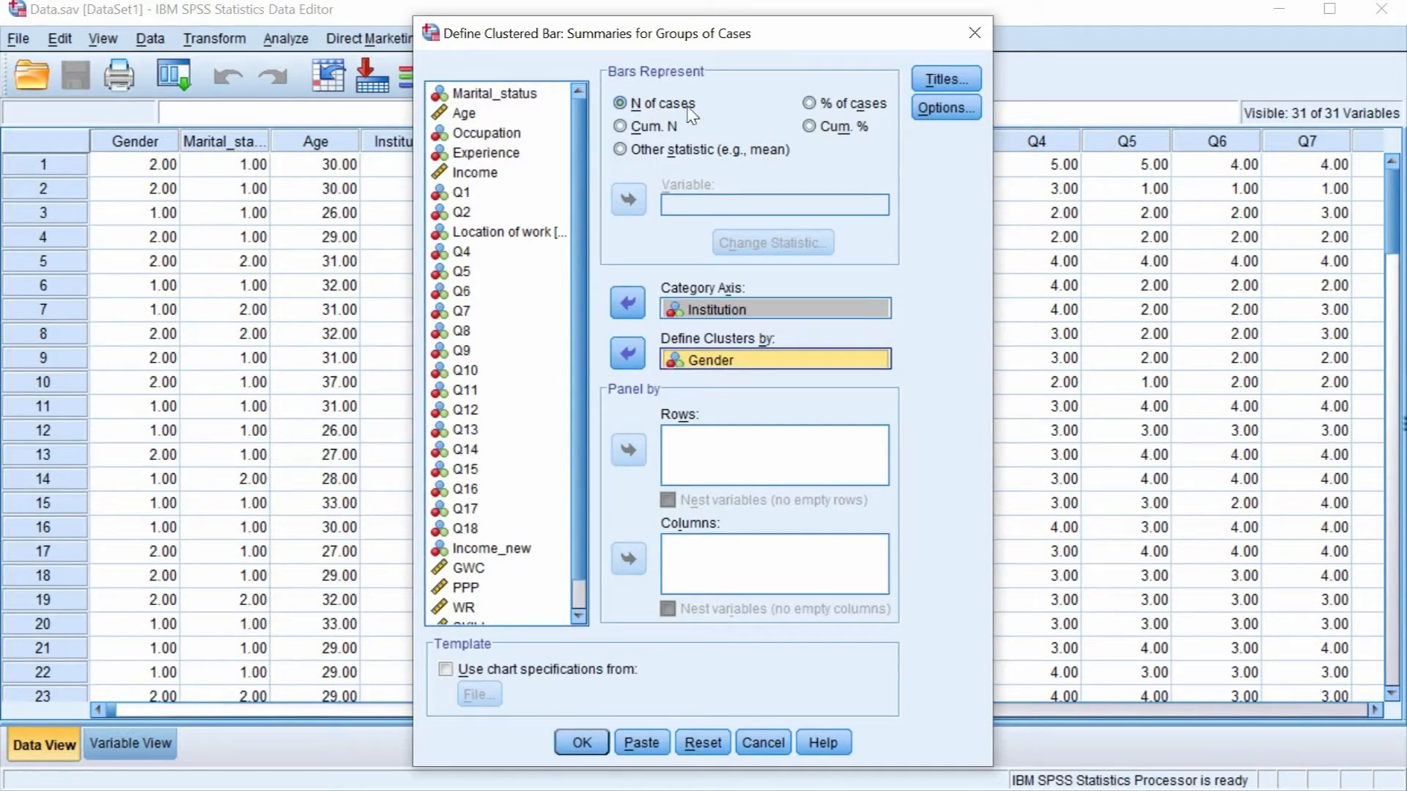
left_click(592, 748)
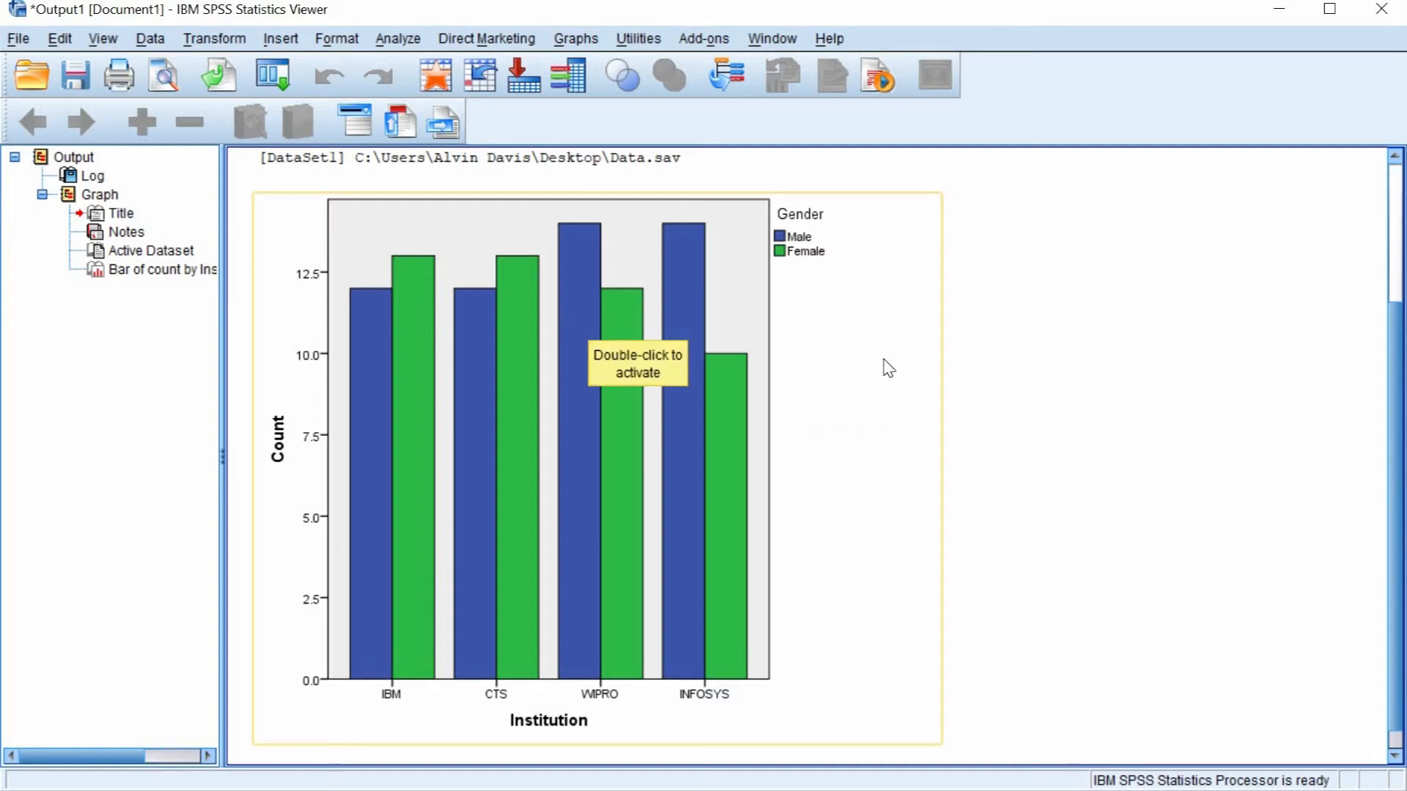
Show count data labels on the bars of the Institution by Gender chart and finish editing it
left_click(485, 315)
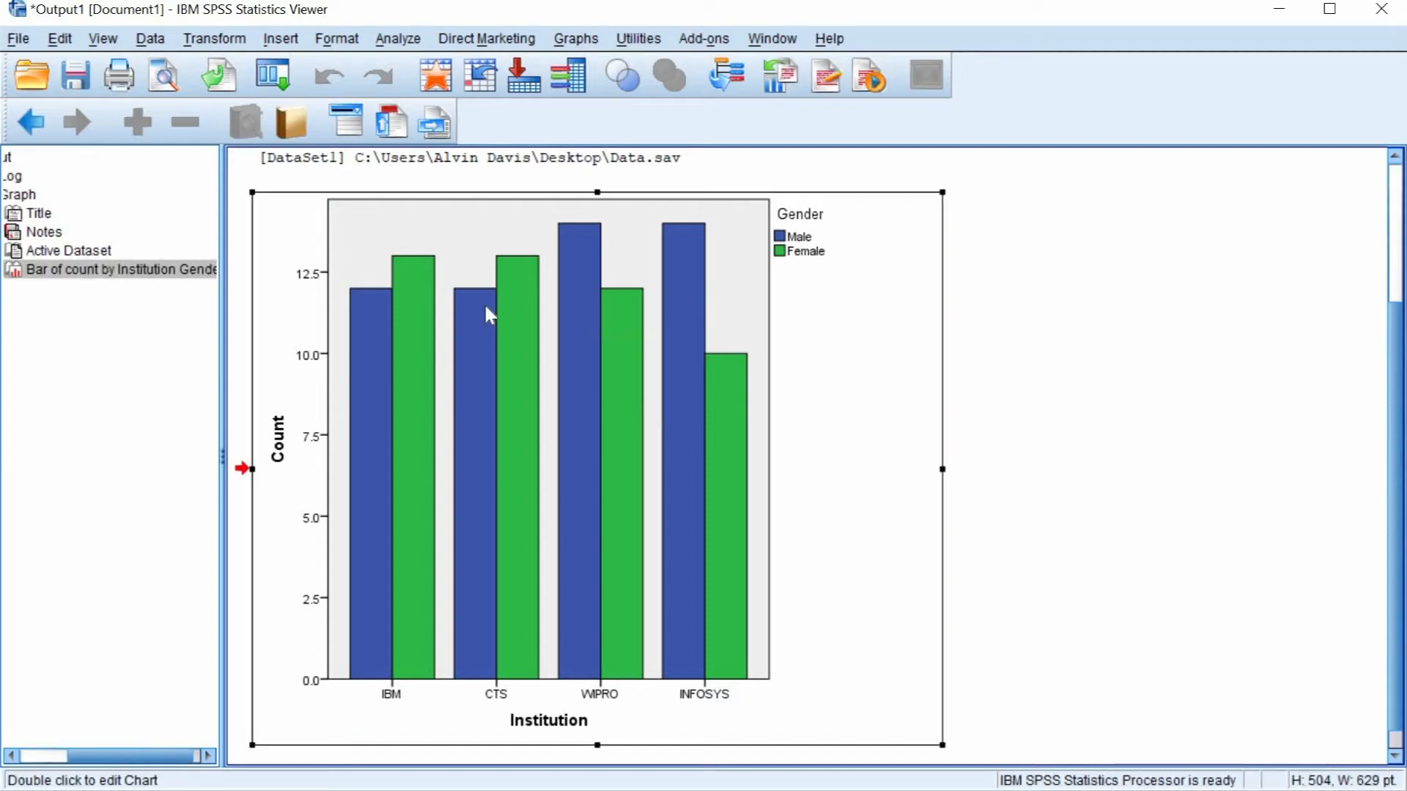
double_click(539, 322)
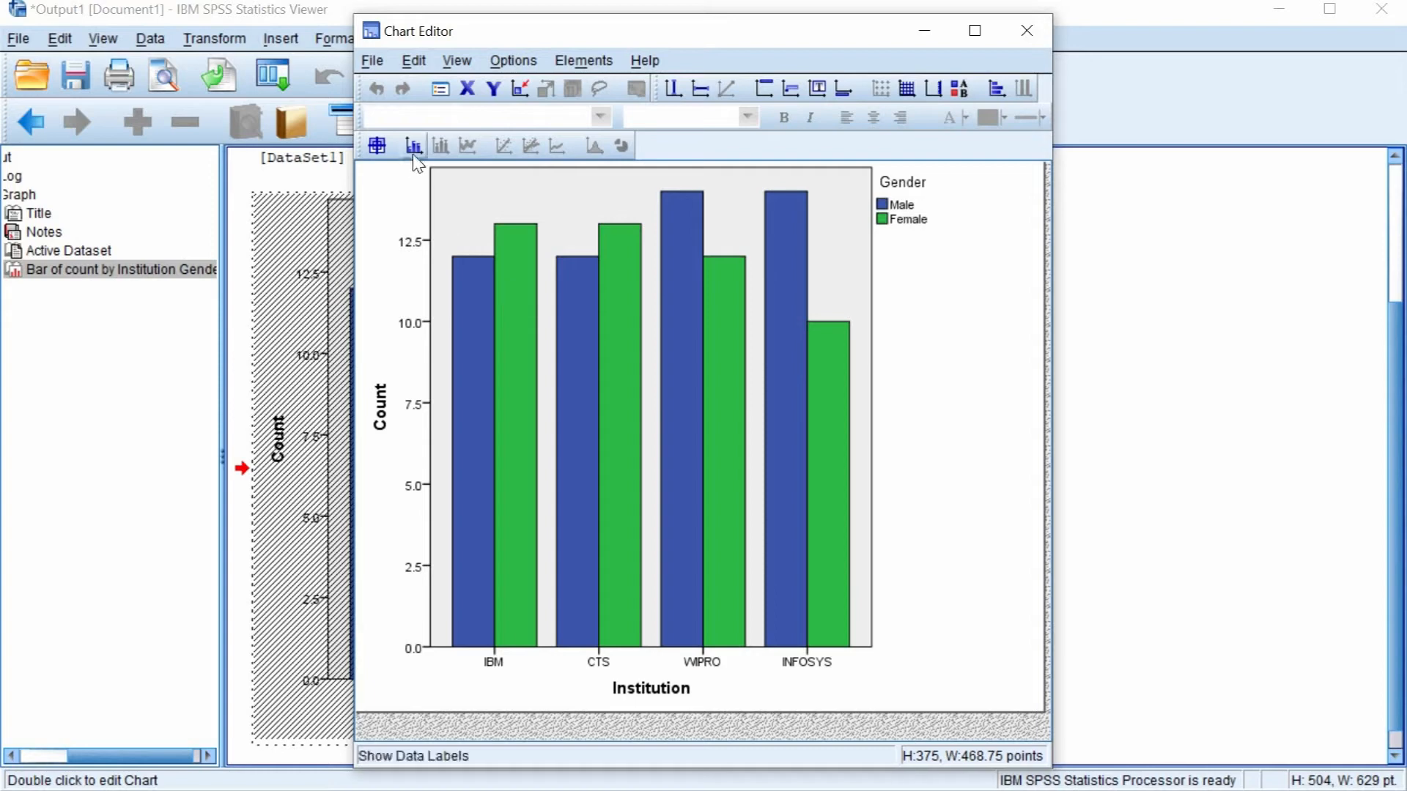
left_click(414, 153)
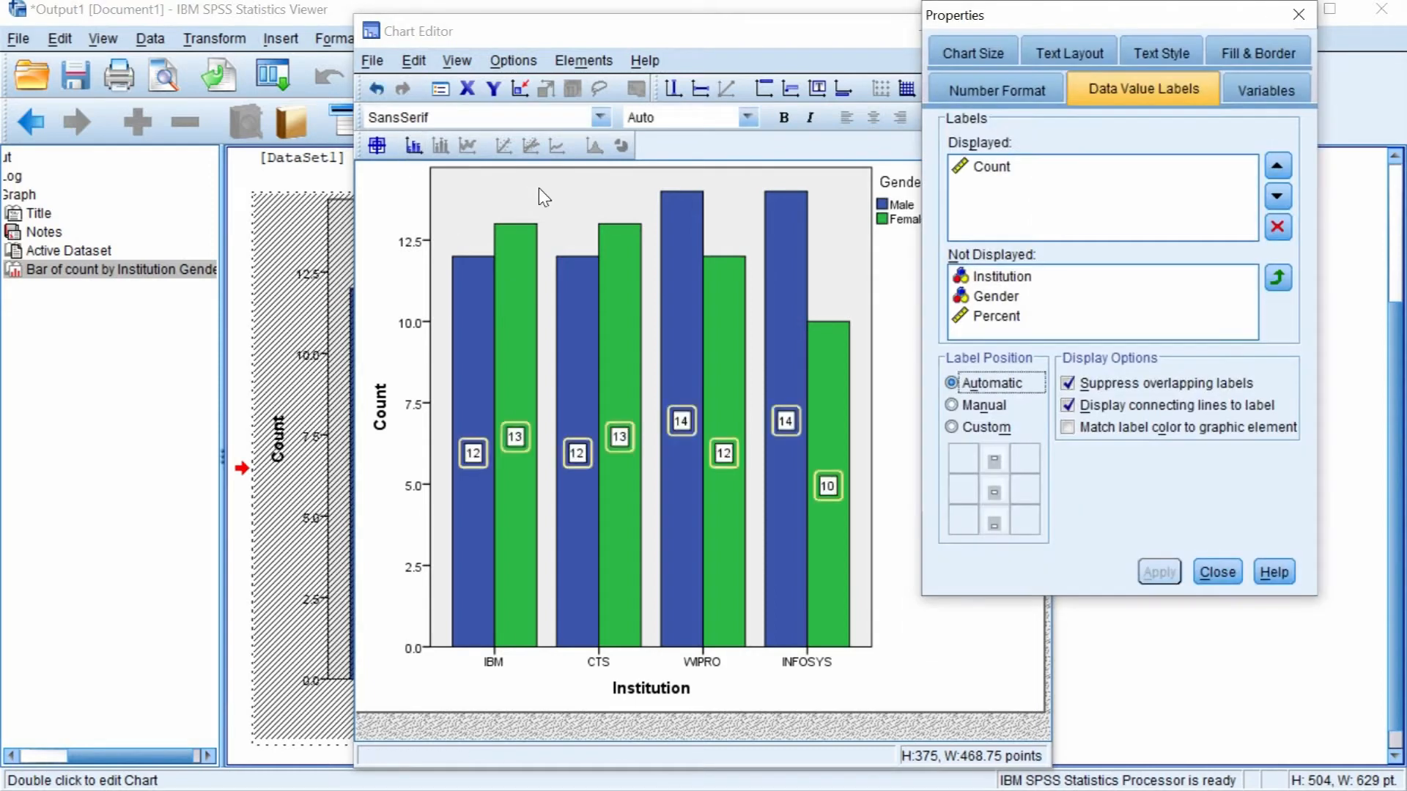
left_click(1298, 16)
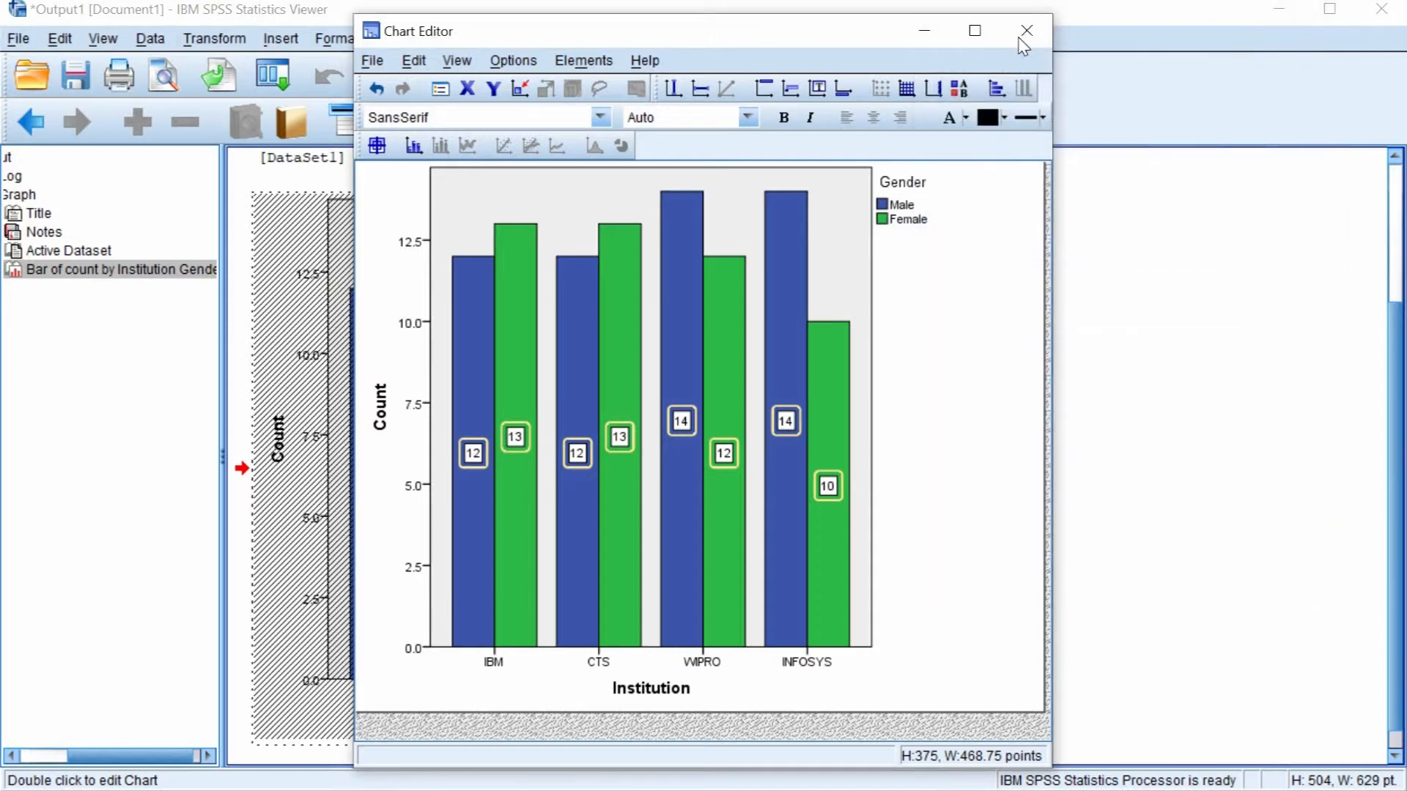
left_click(1158, 358)
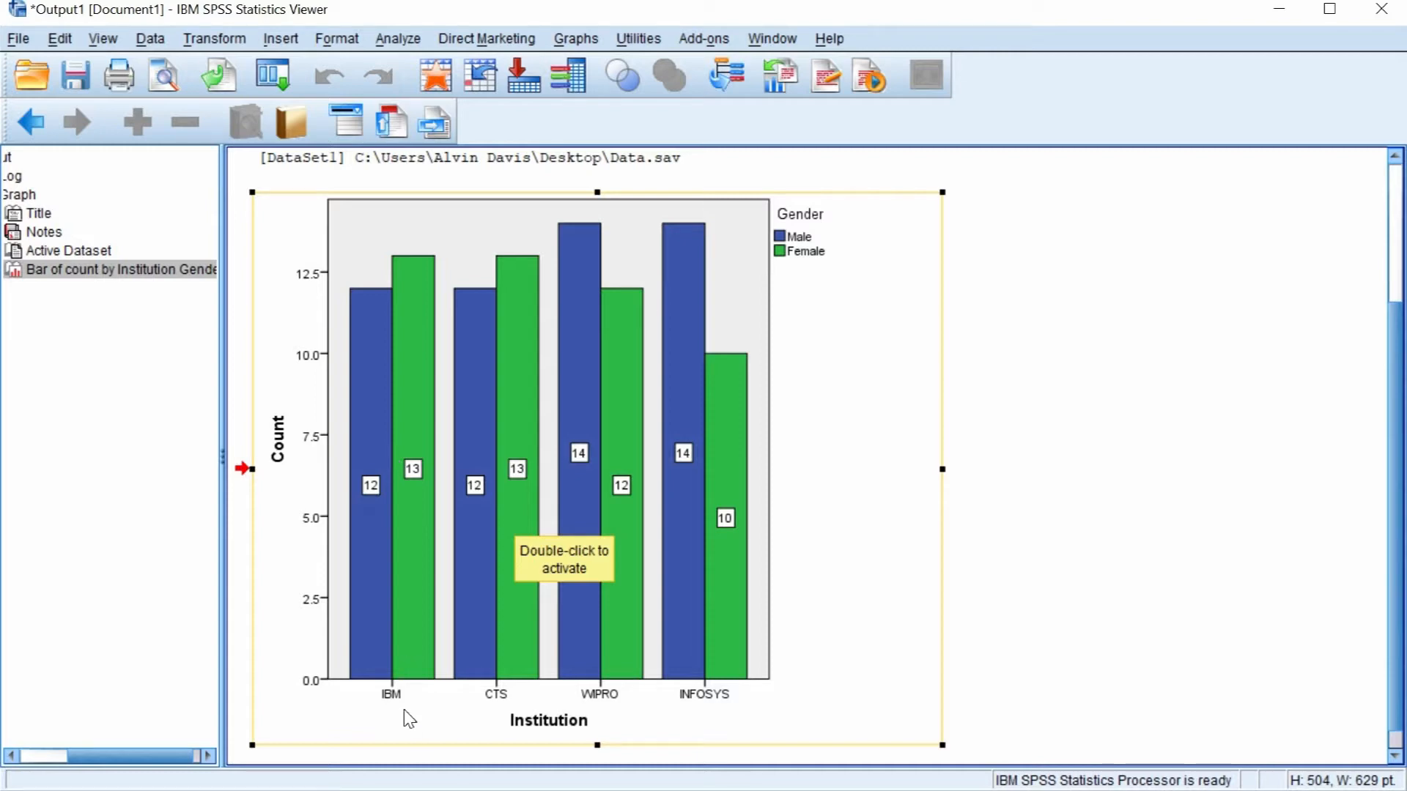
Create a clustered bar chart of mean Income by Institution and Gender, using summaries for groups of cases
left_click(576, 40)
mouse_move(806, 123)
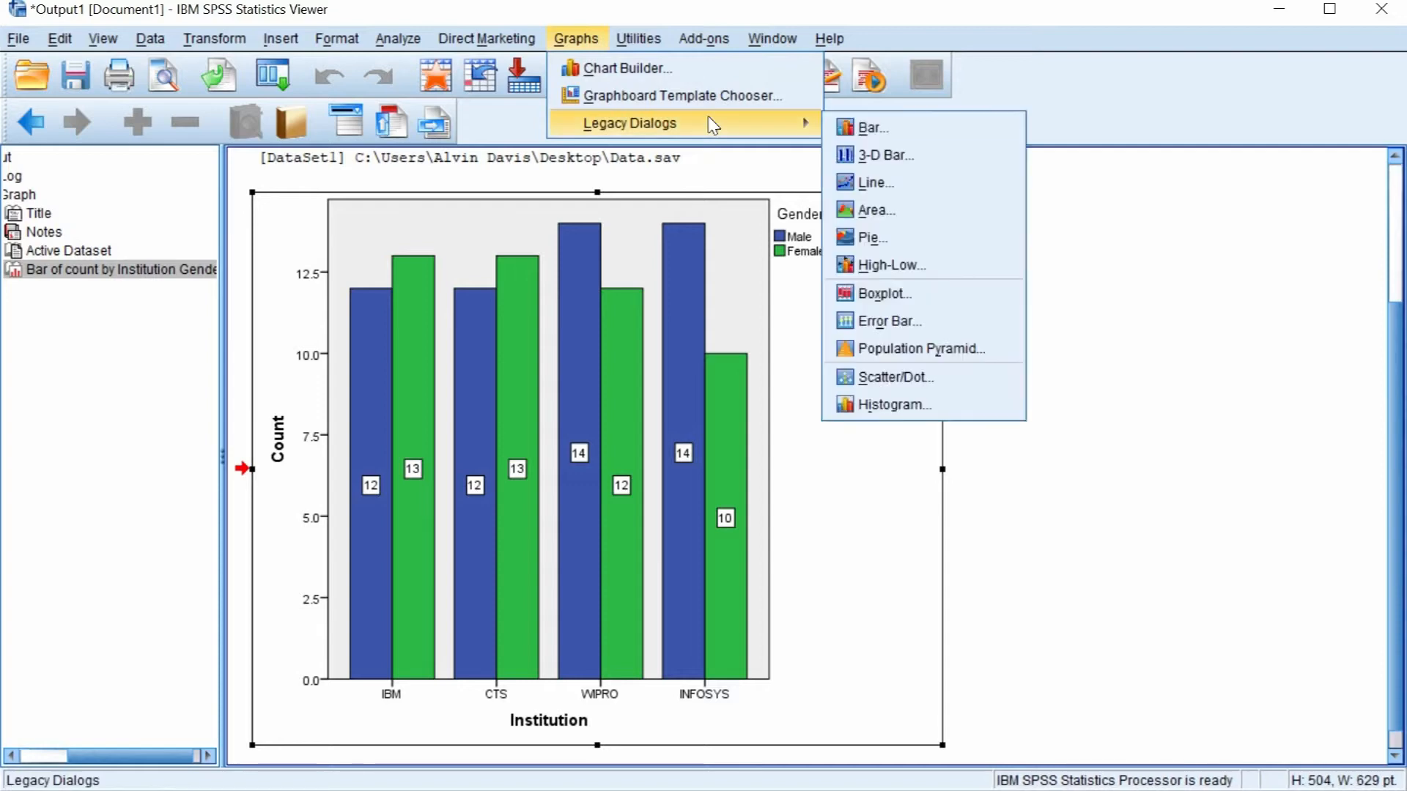
left_click(879, 132)
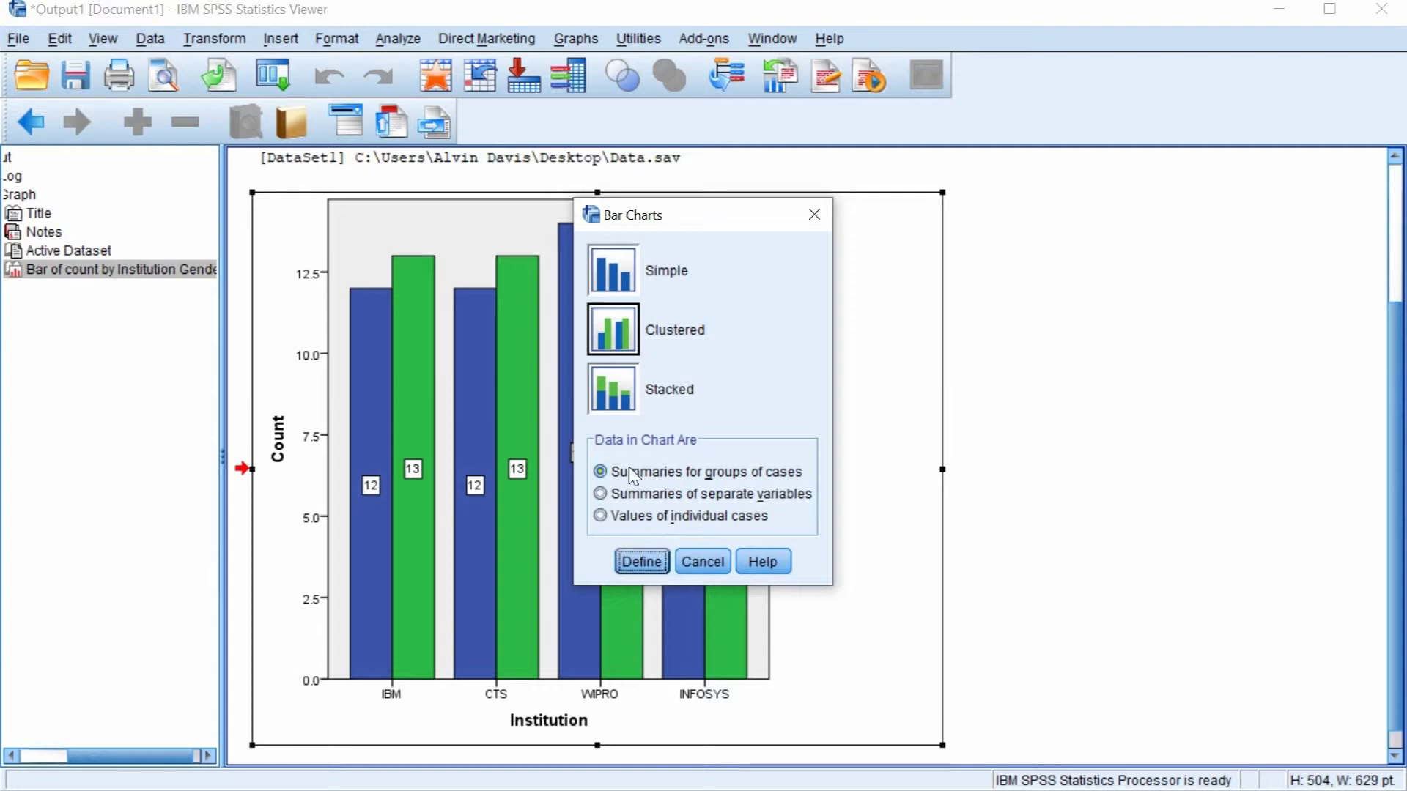
left_click(642, 562)
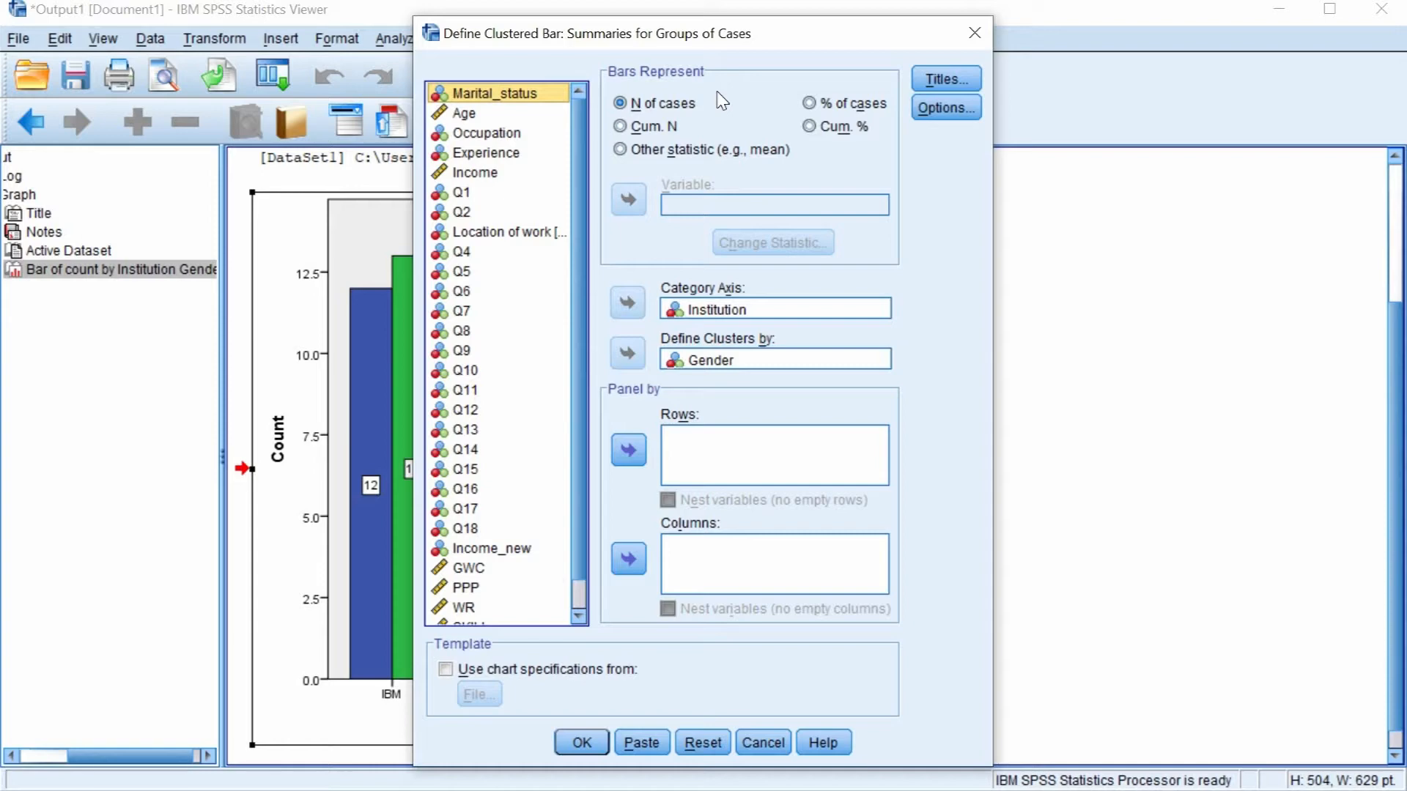
left_click(620, 149)
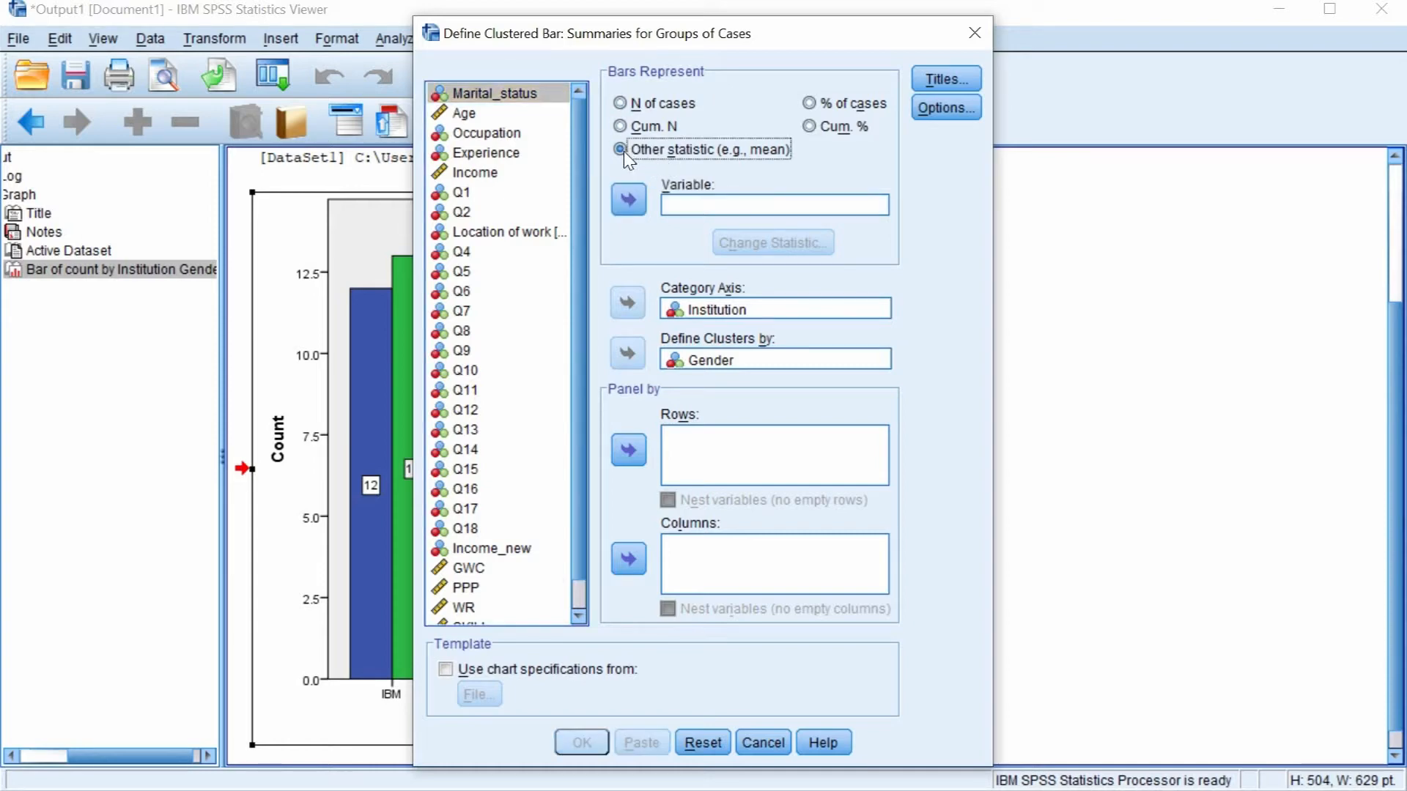
left_click(479, 175)
left_click(629, 199)
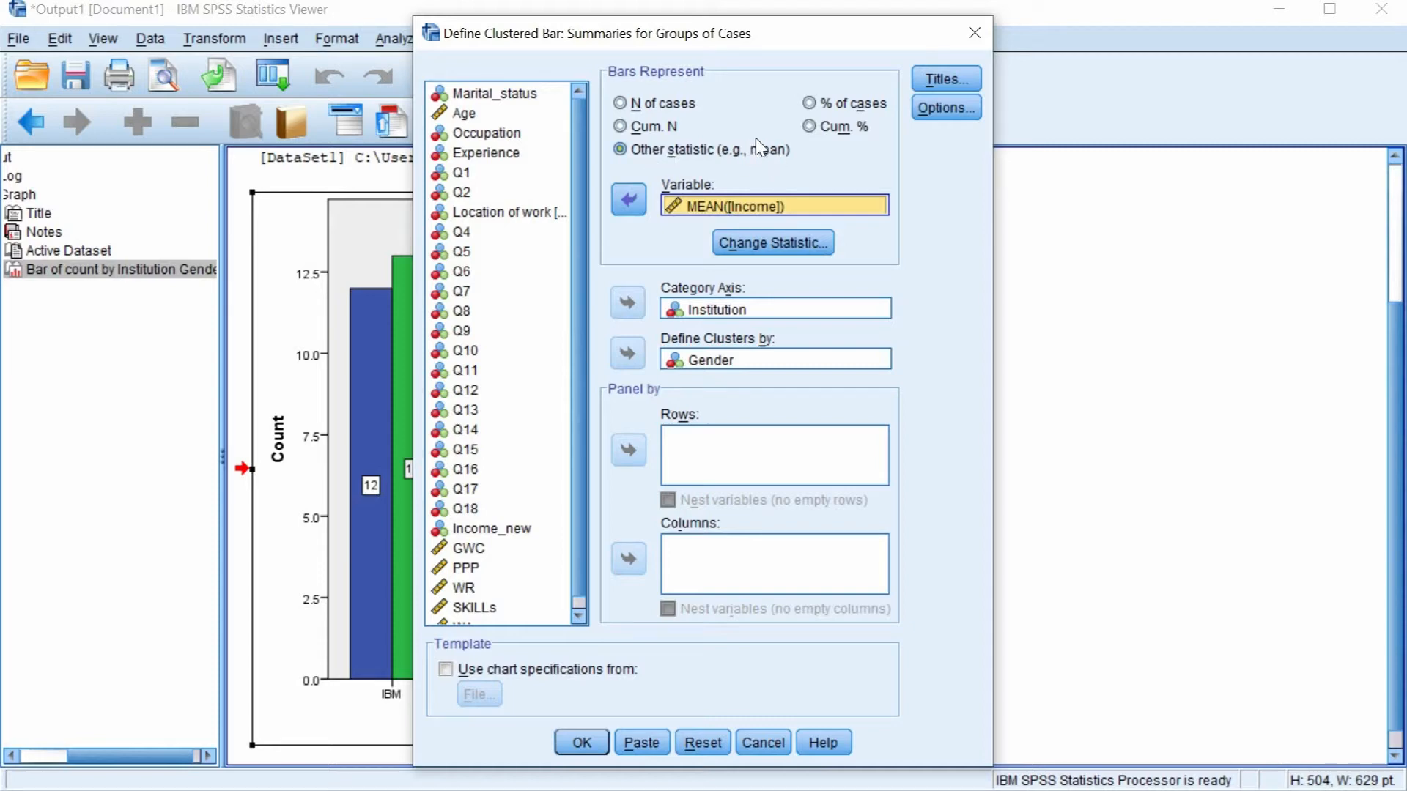
left_click(787, 249)
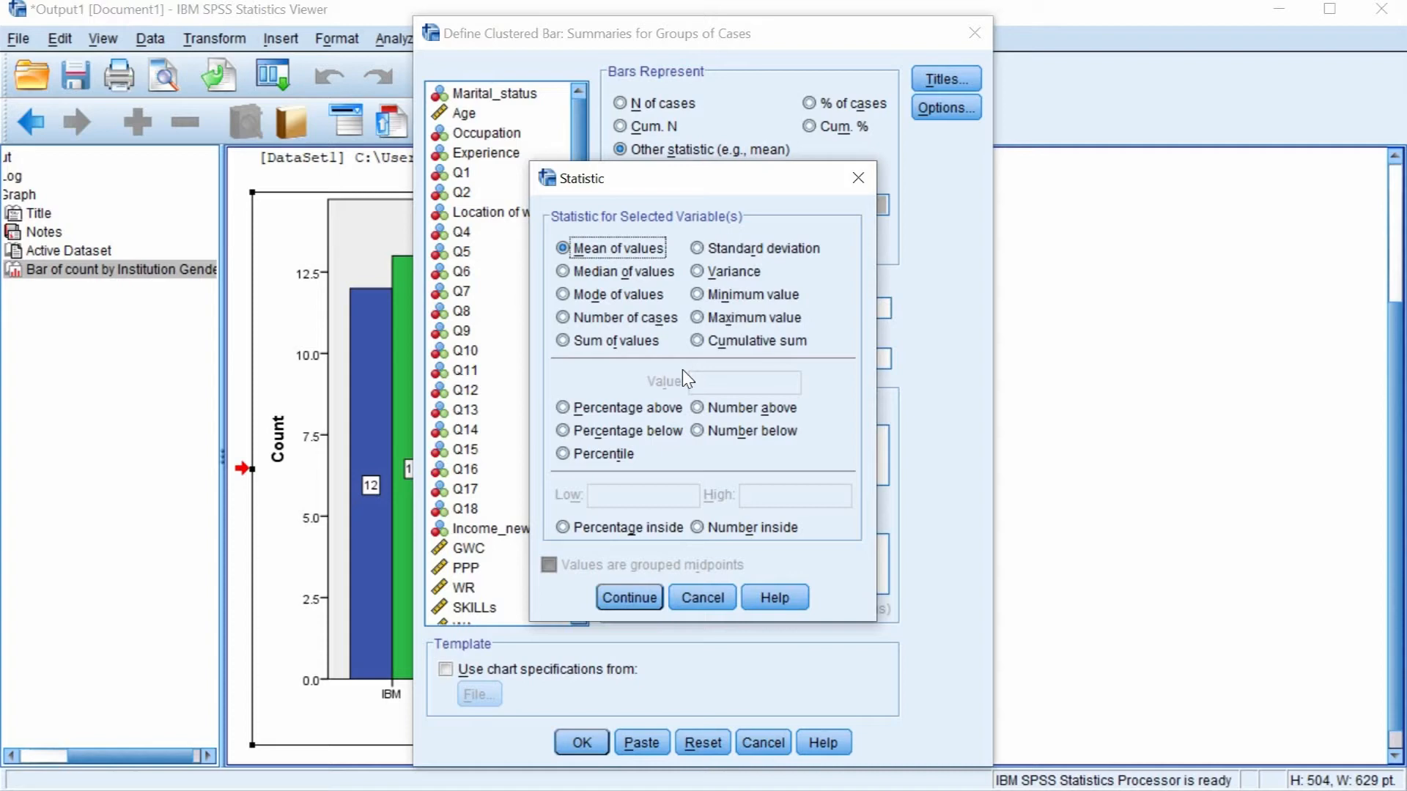
left_click(630, 597)
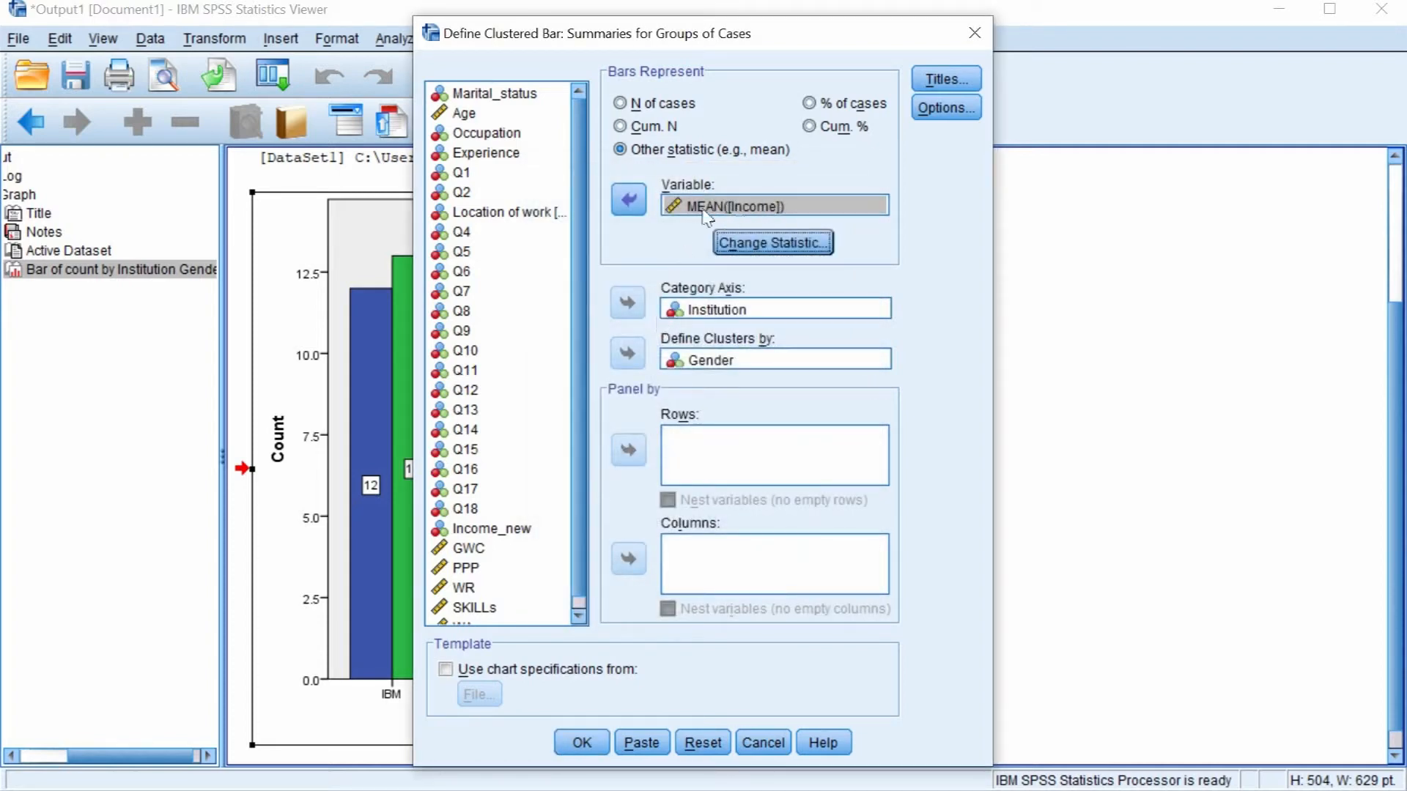
left_click(582, 744)
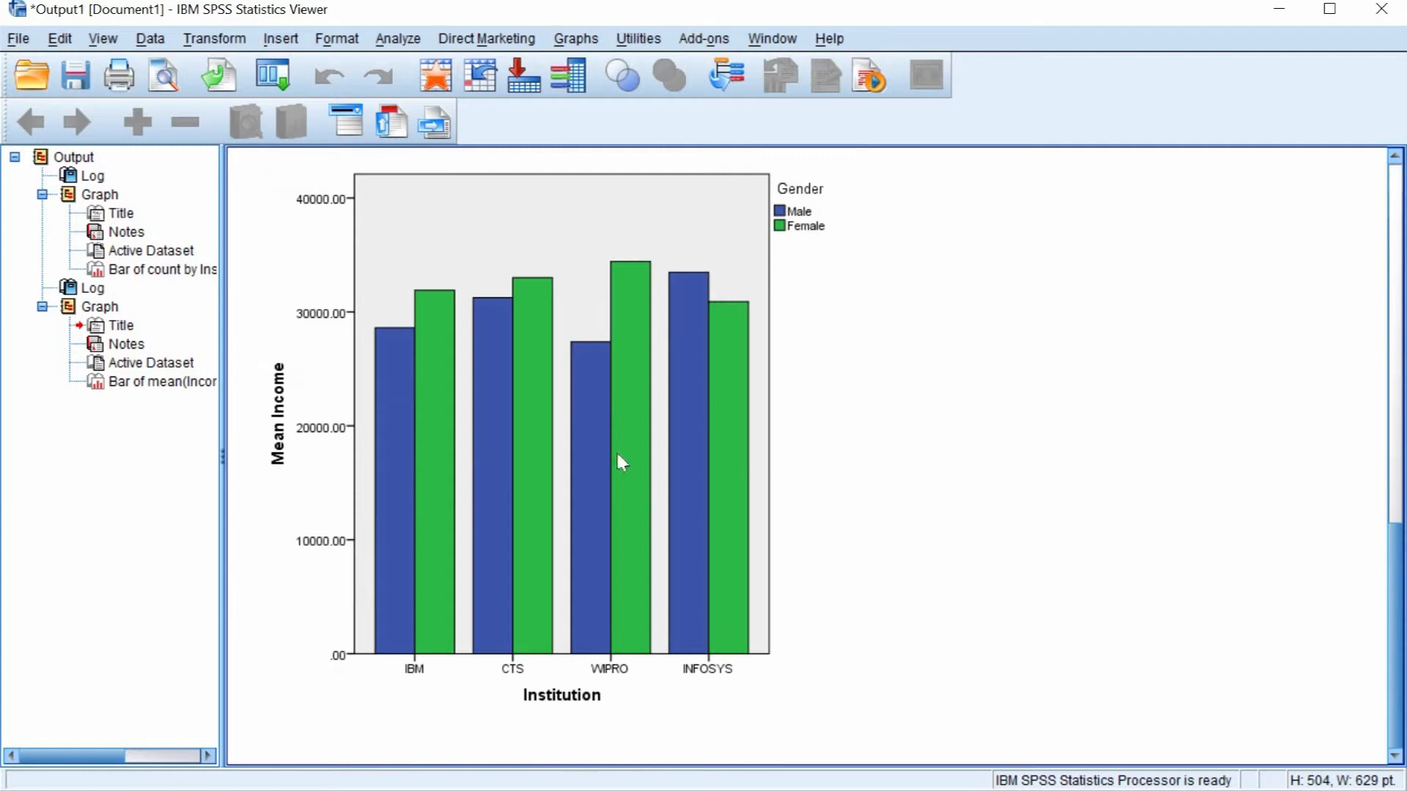
Show income data labels on the bars of the mean income chart and finish editing it
scroll(650, 429, "up", 6)
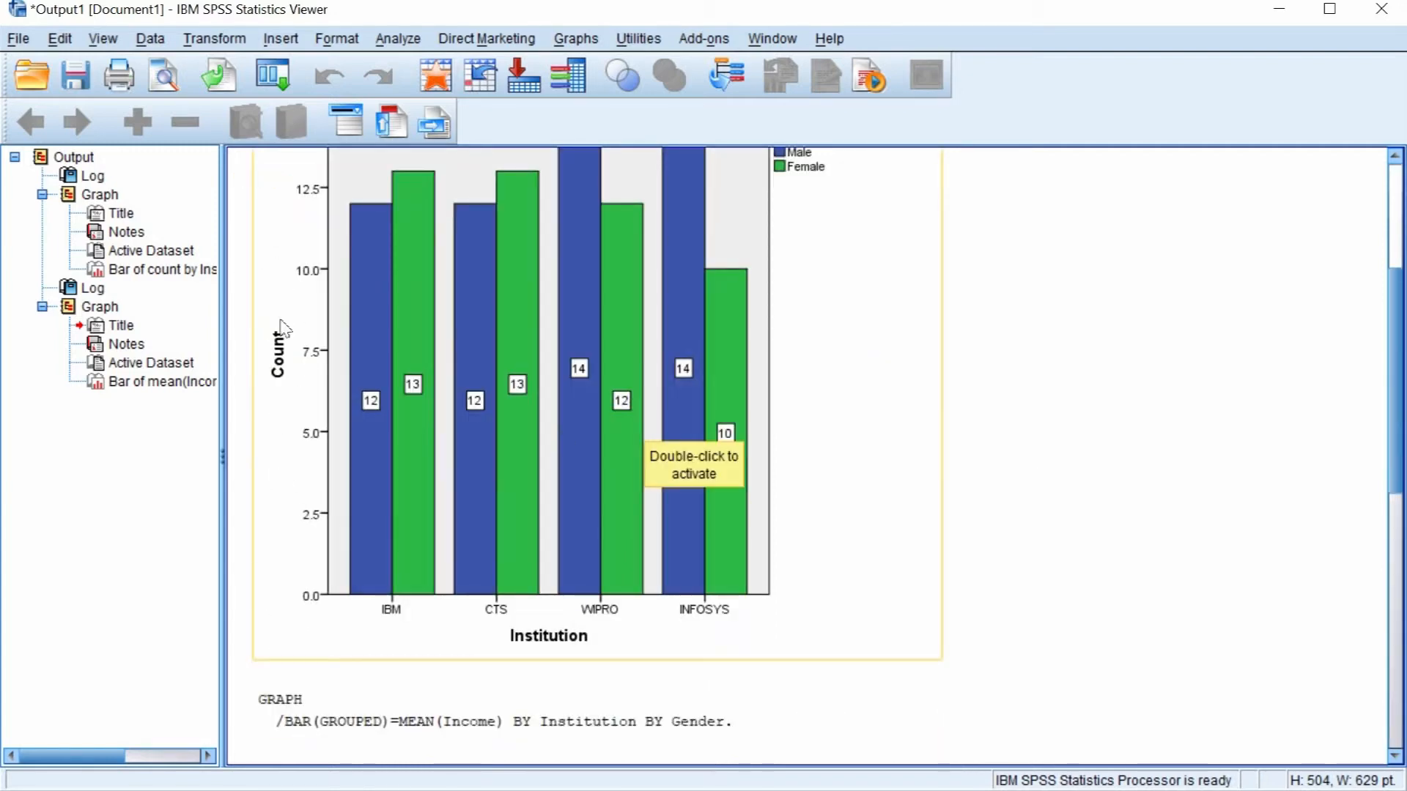
scroll(349, 504, "down", 6)
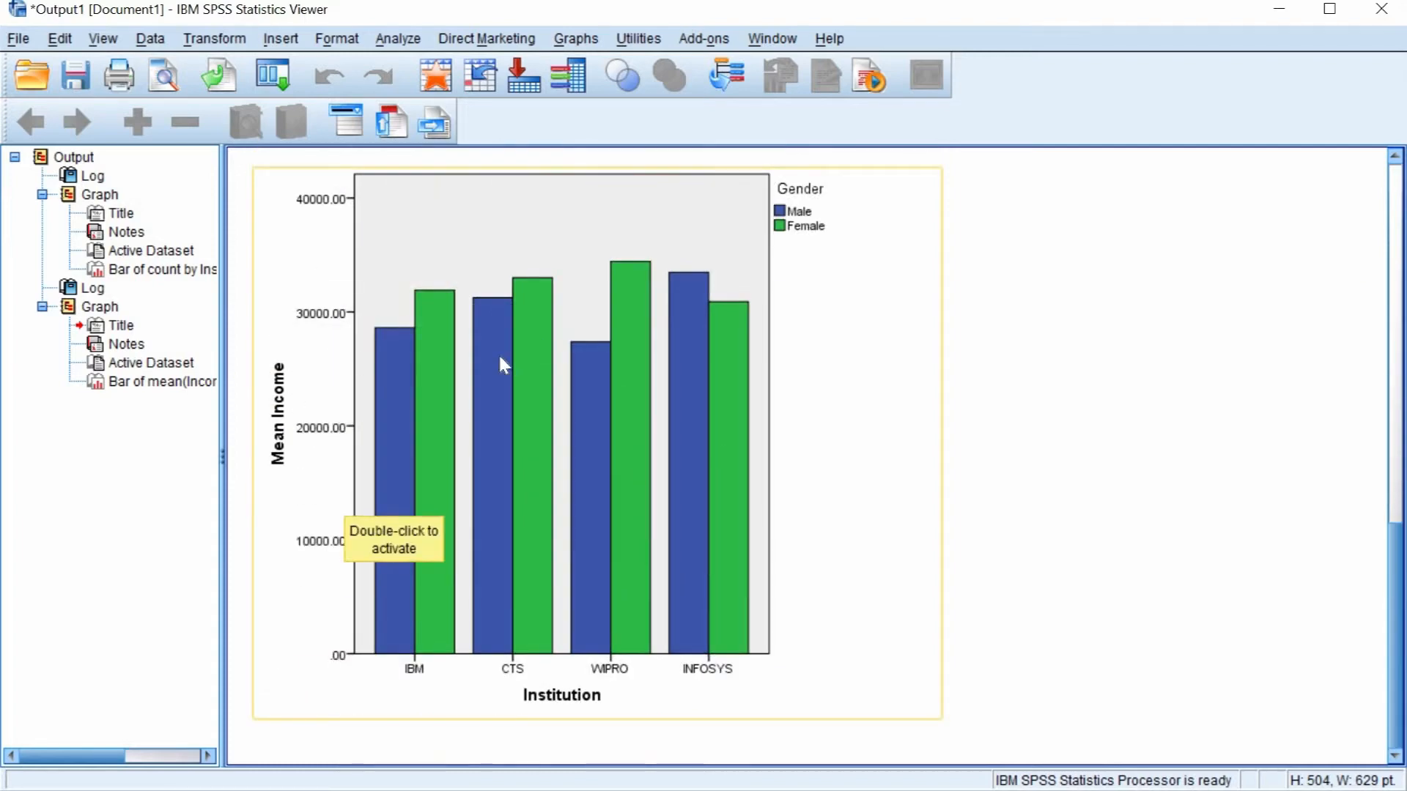
left_click(437, 331)
double_click(469, 314)
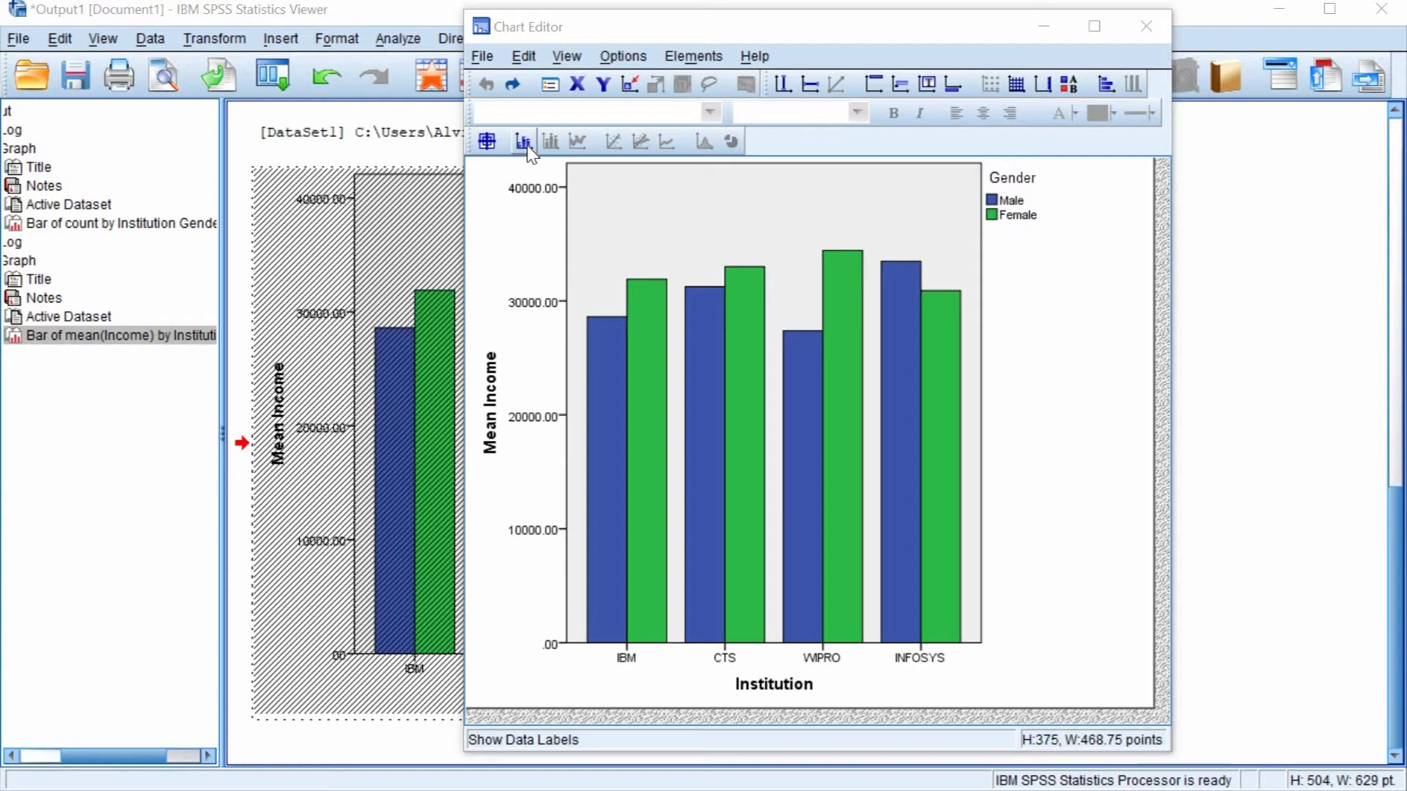
left_click(523, 142)
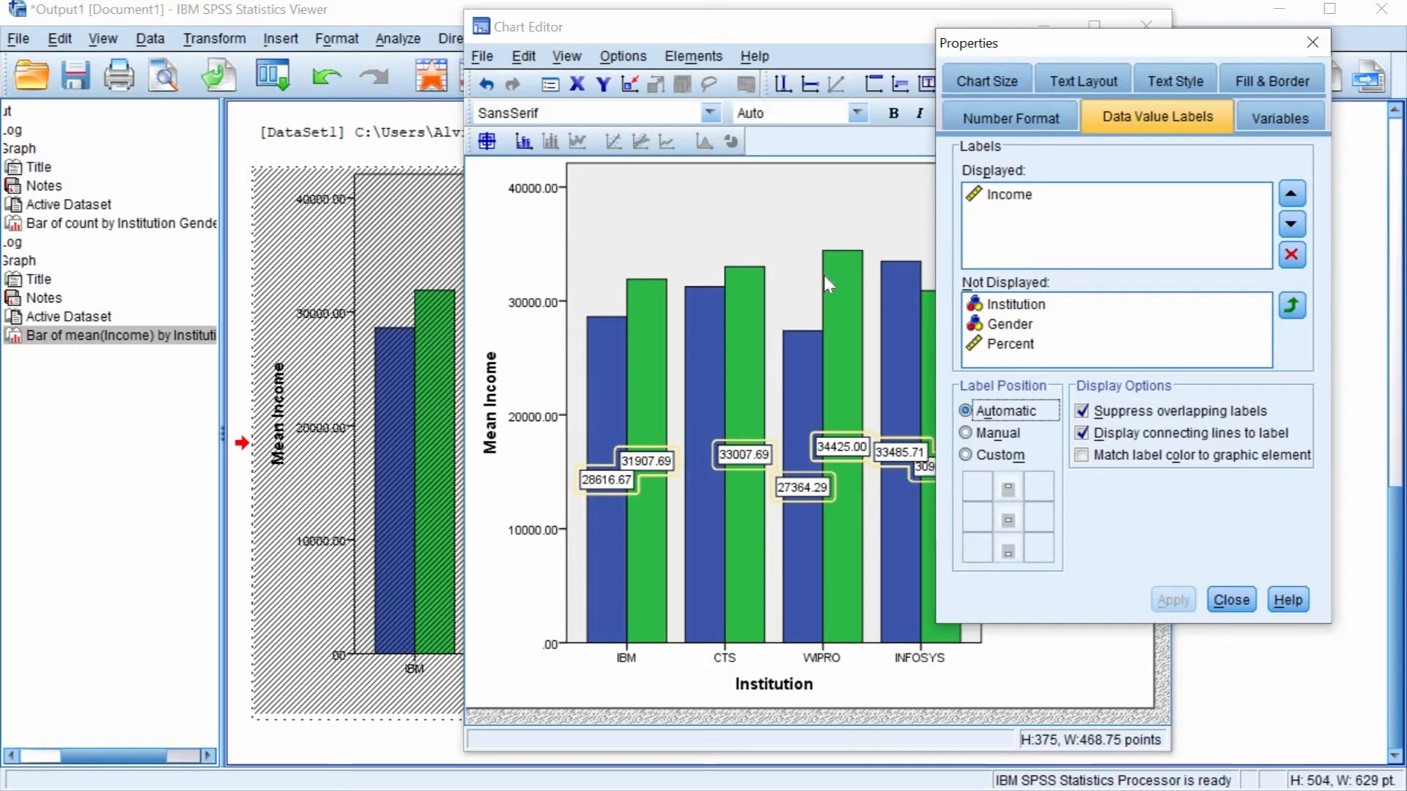
left_click(1309, 43)
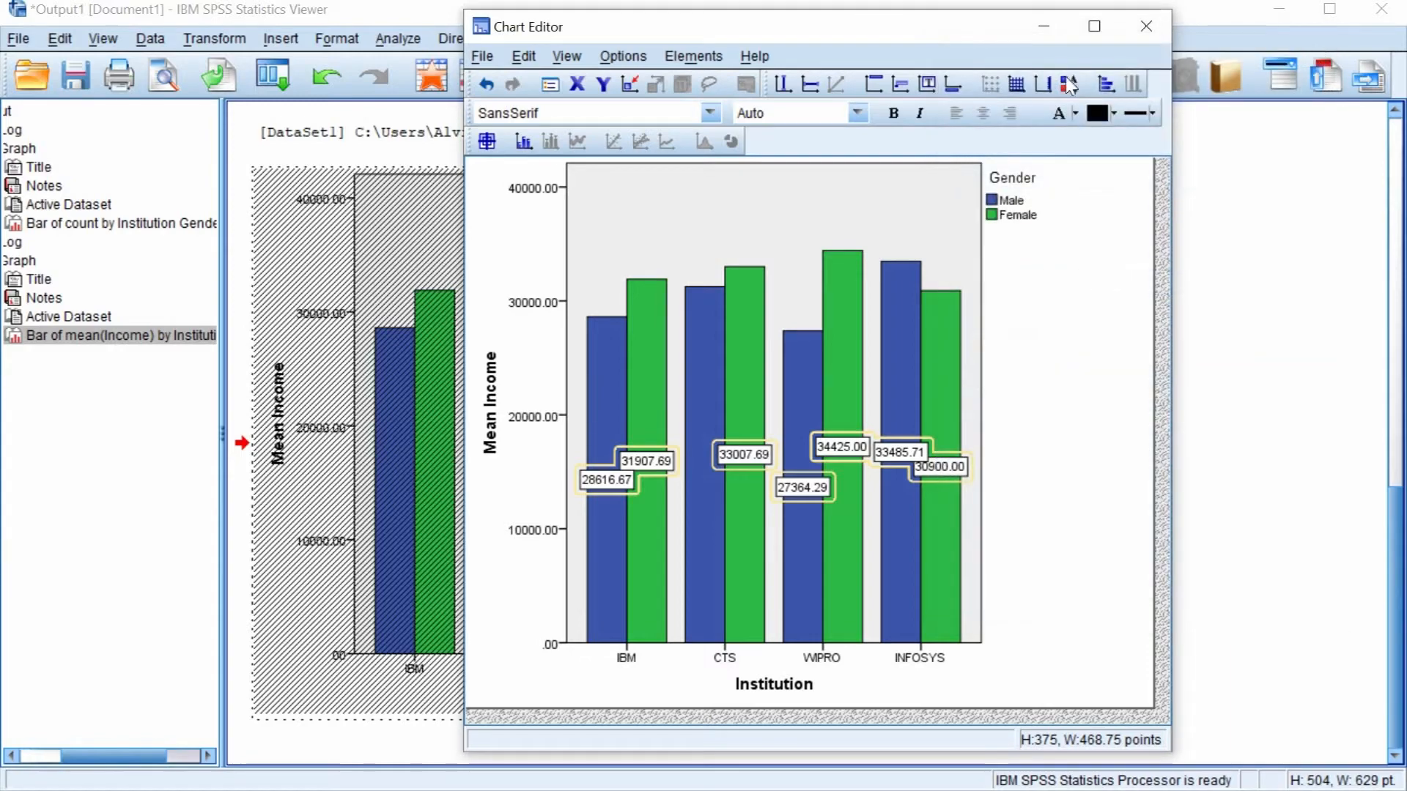
left_click(1146, 27)
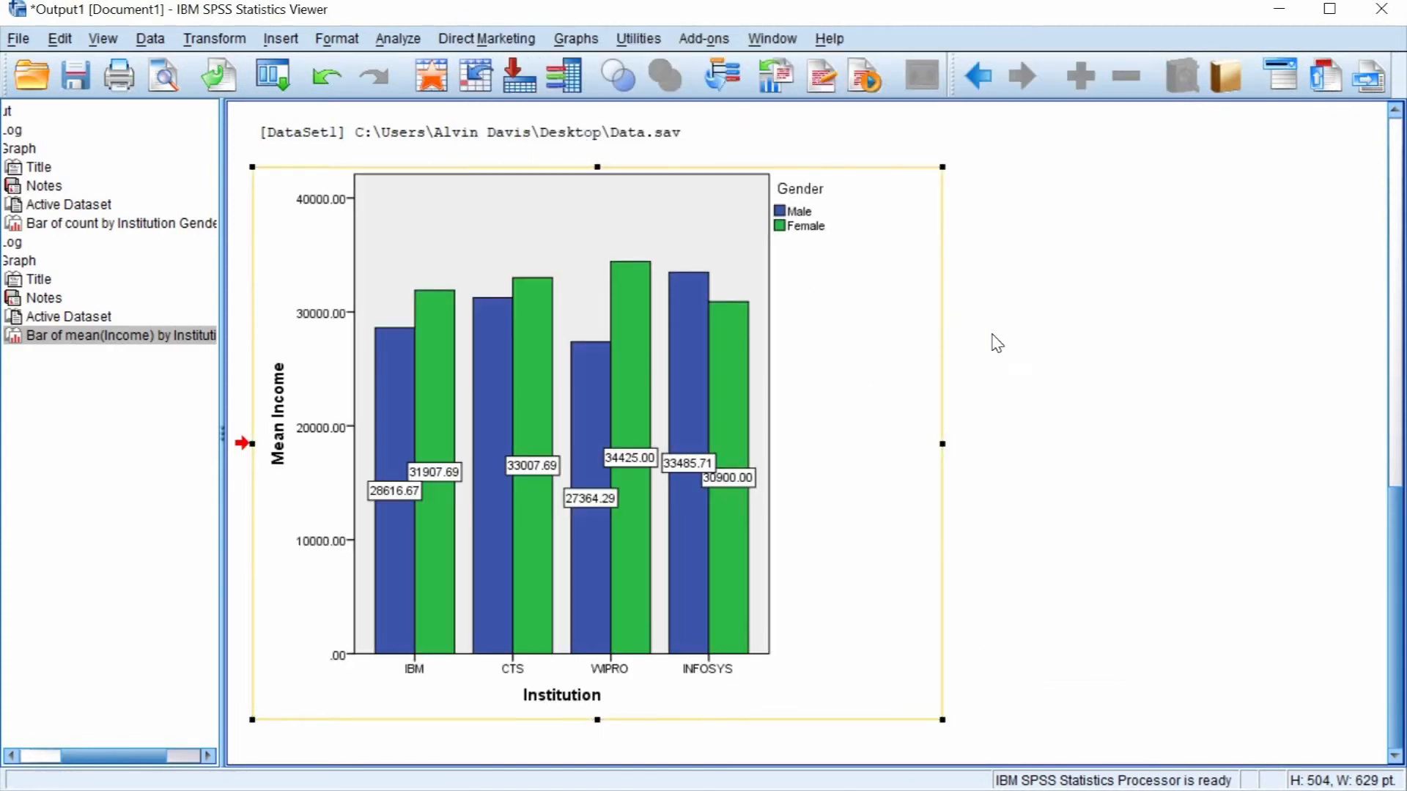
left_click(1011, 355)
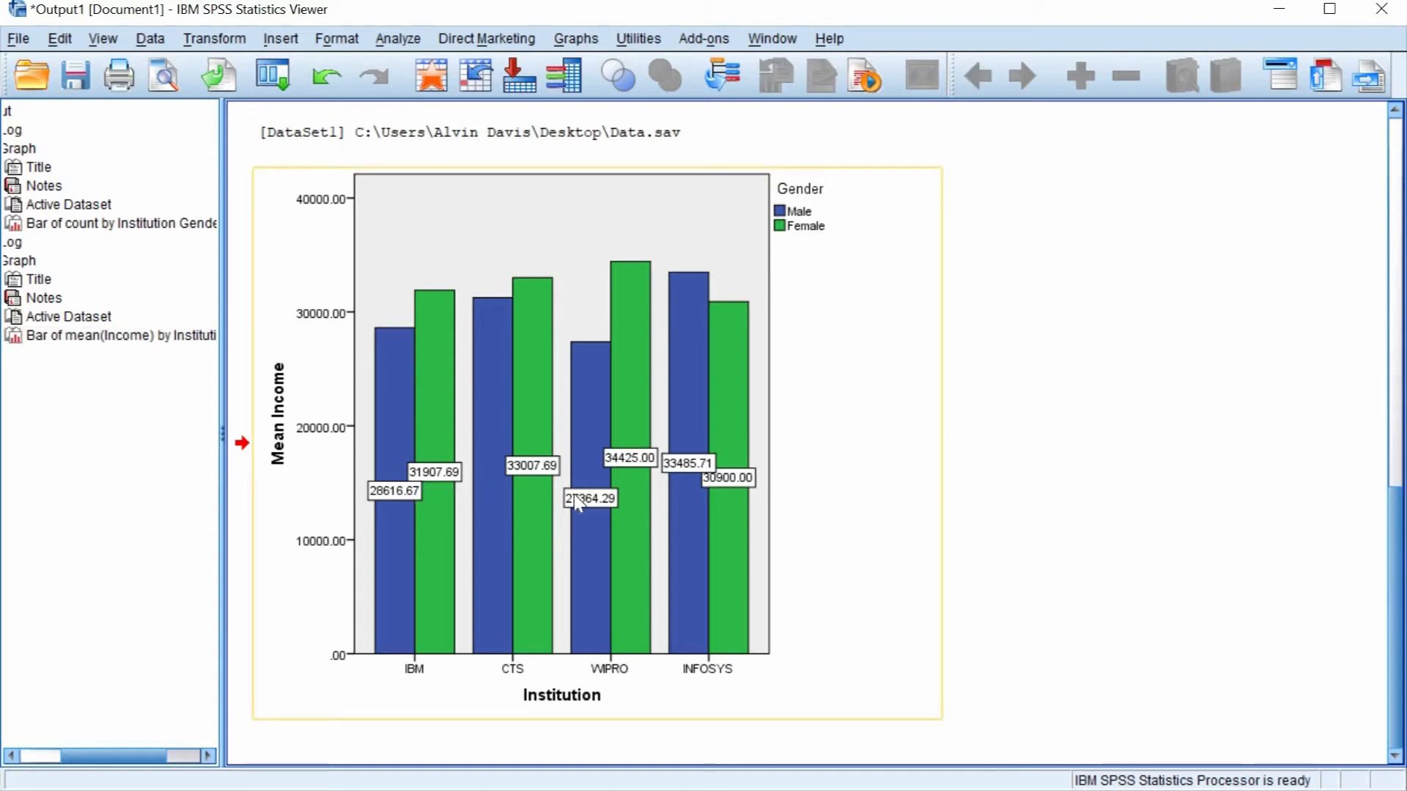
Reopen the mean income chart for editing and choose manual label position for its data value labels
left_click(631, 459)
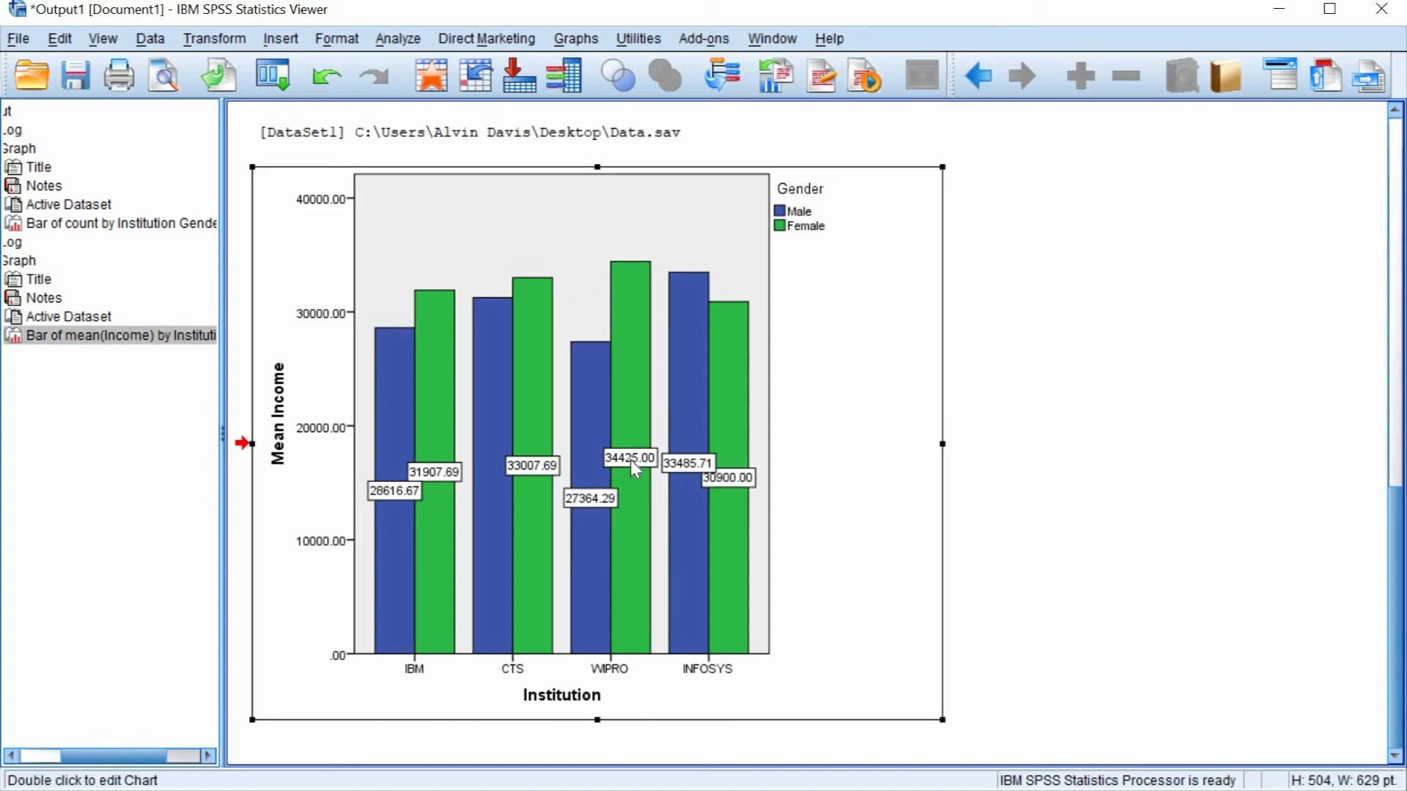
double_click(630, 459)
left_click_drag(818, 52, 1212, 38)
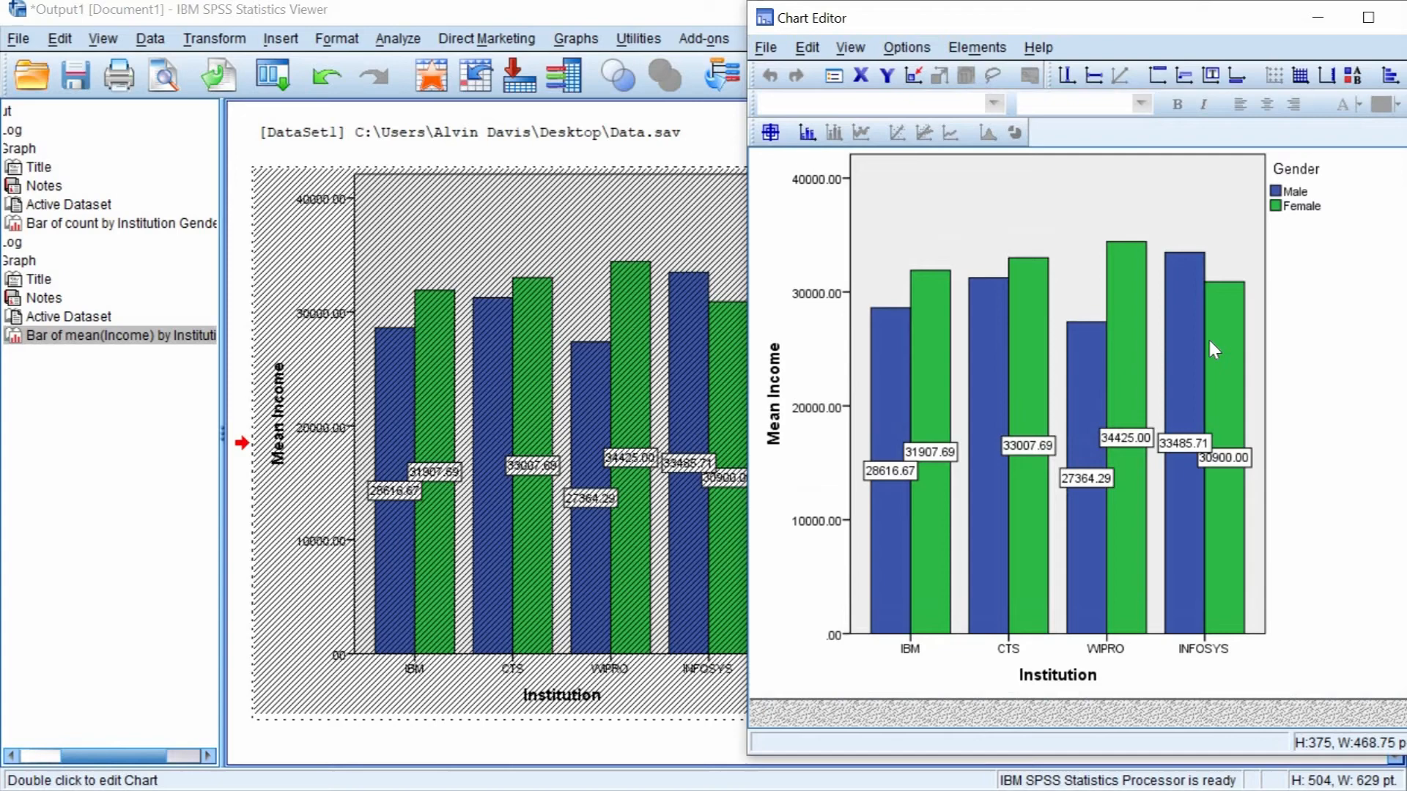
left_click(1144, 442)
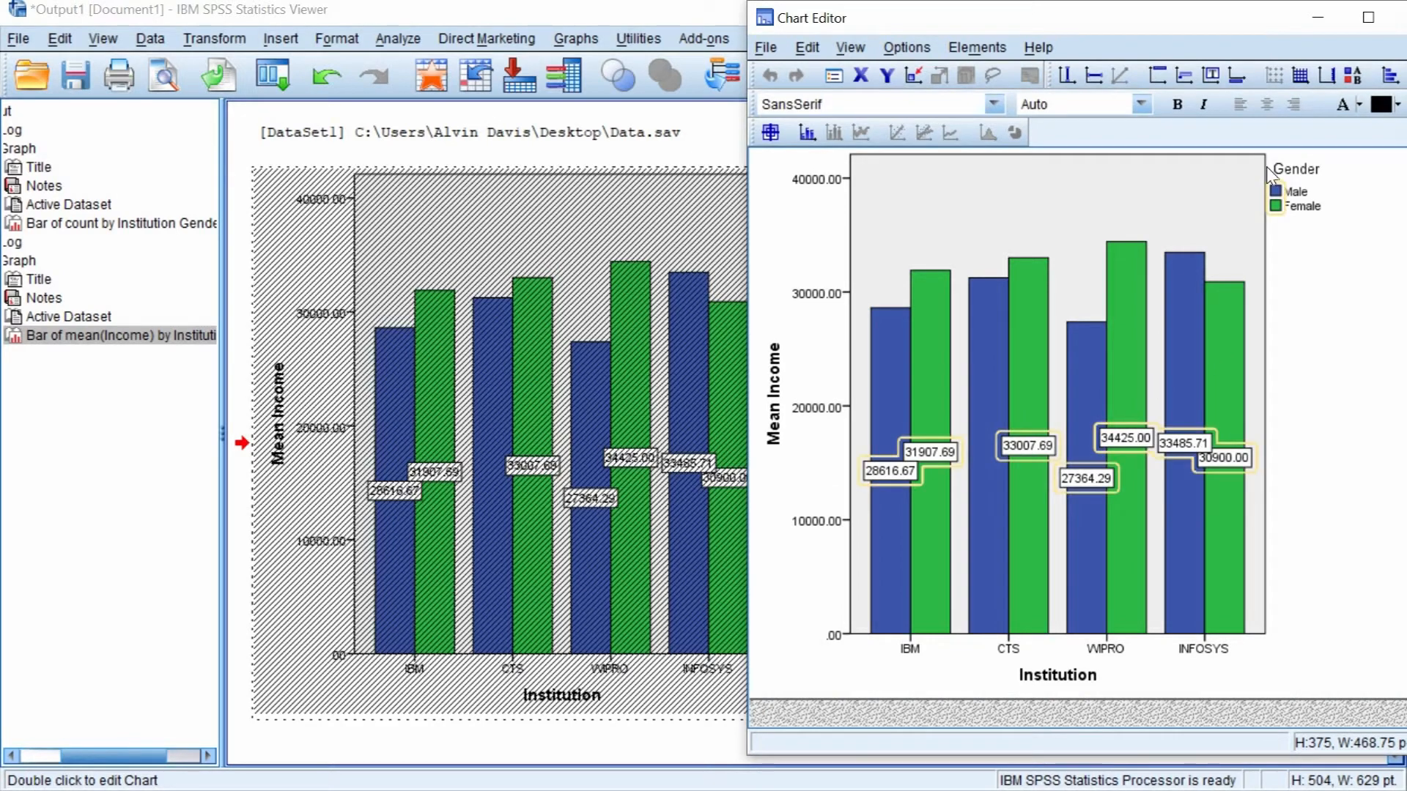
double_click(1174, 445)
left_click_drag(1132, 36, 556, 39)
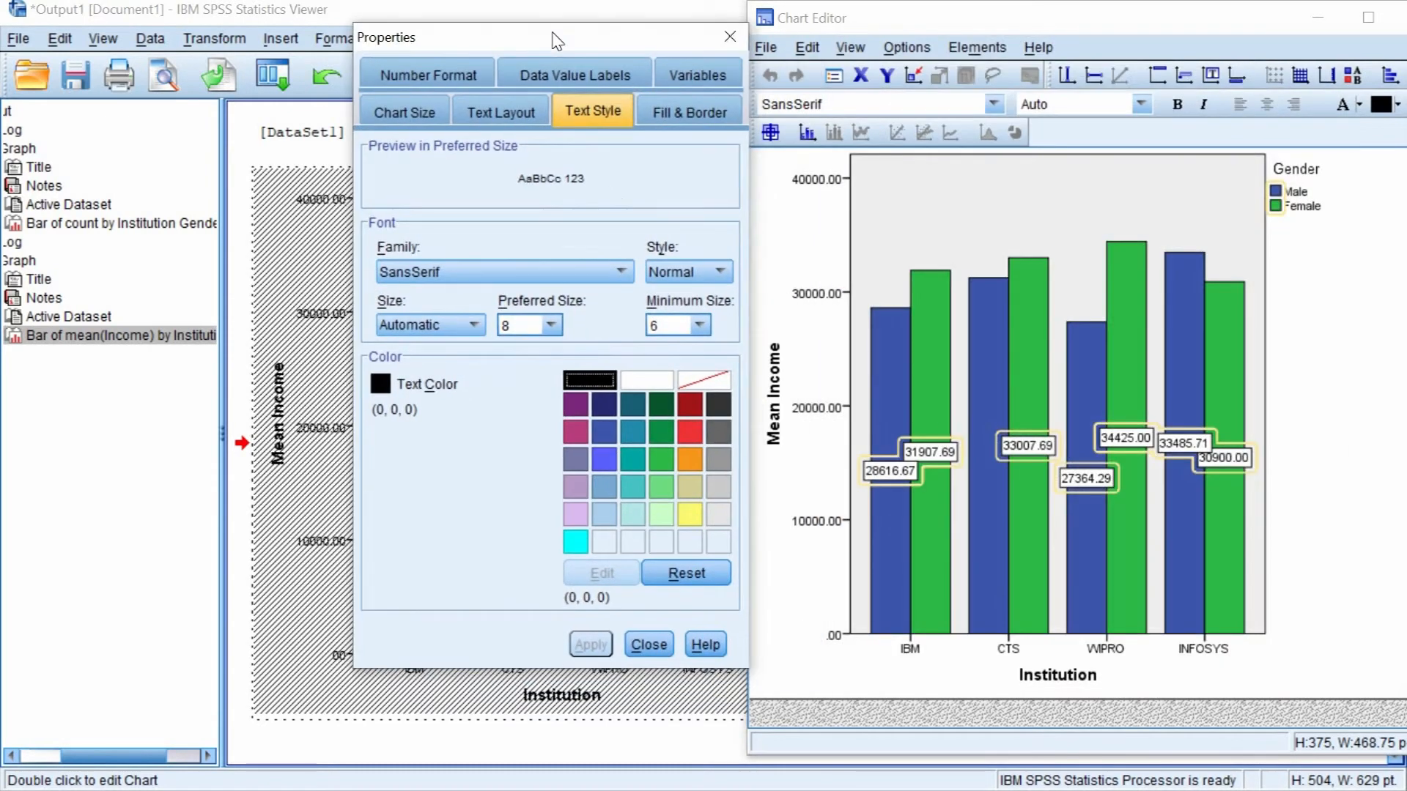
left_click(562, 76)
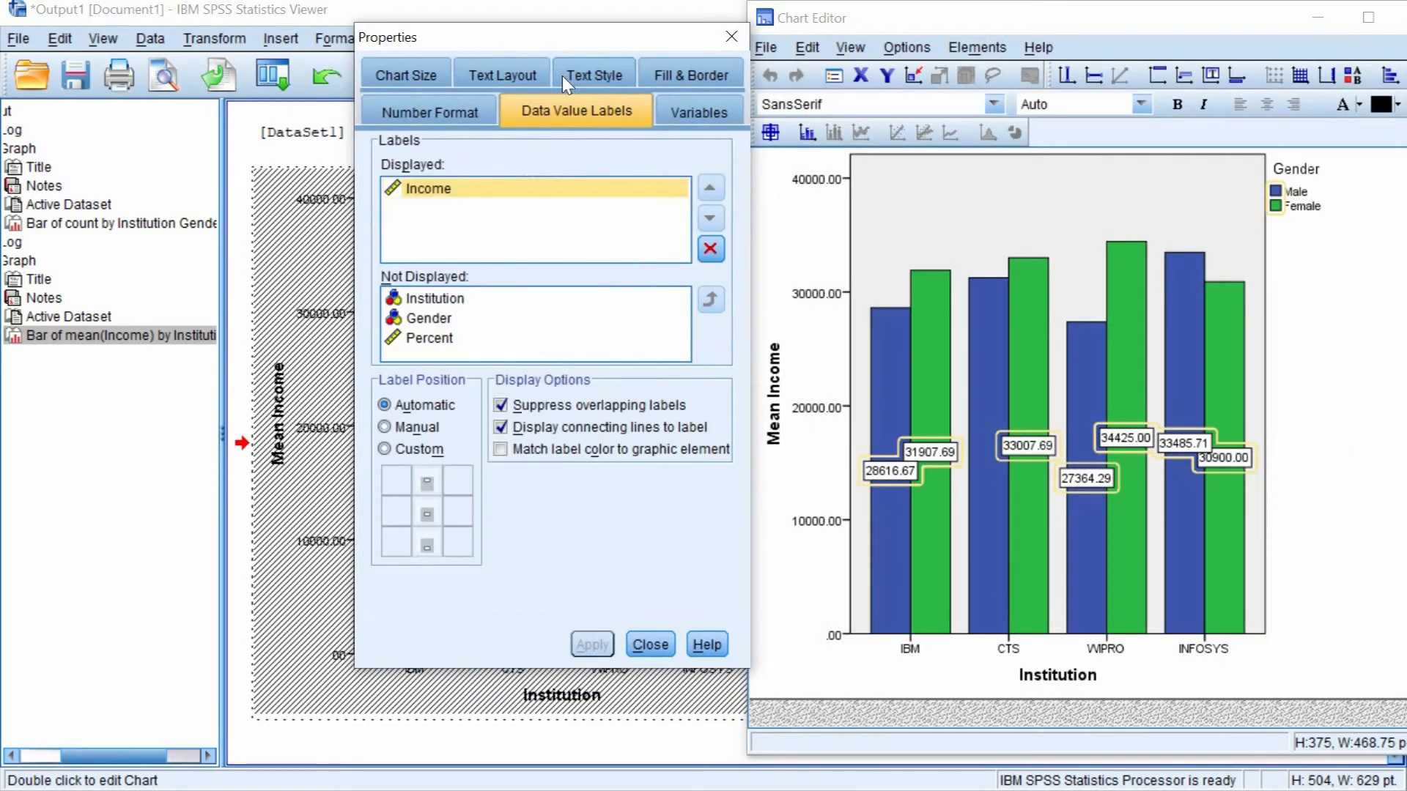
left_click(413, 431)
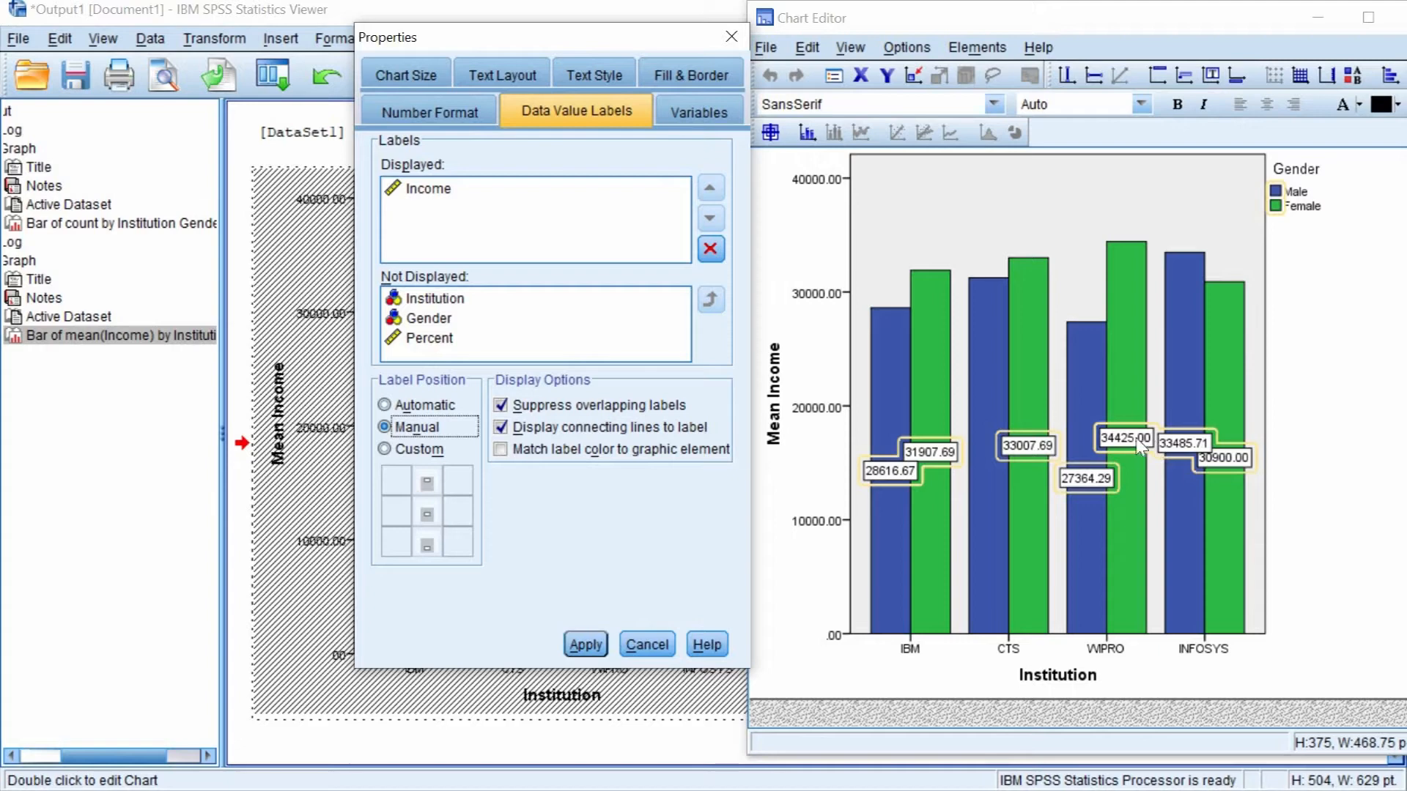
Move the income labels of the Male bars for INFOSYS, WIPRO, CTS and IBM up to around the 20000 level
left_click(1182, 446)
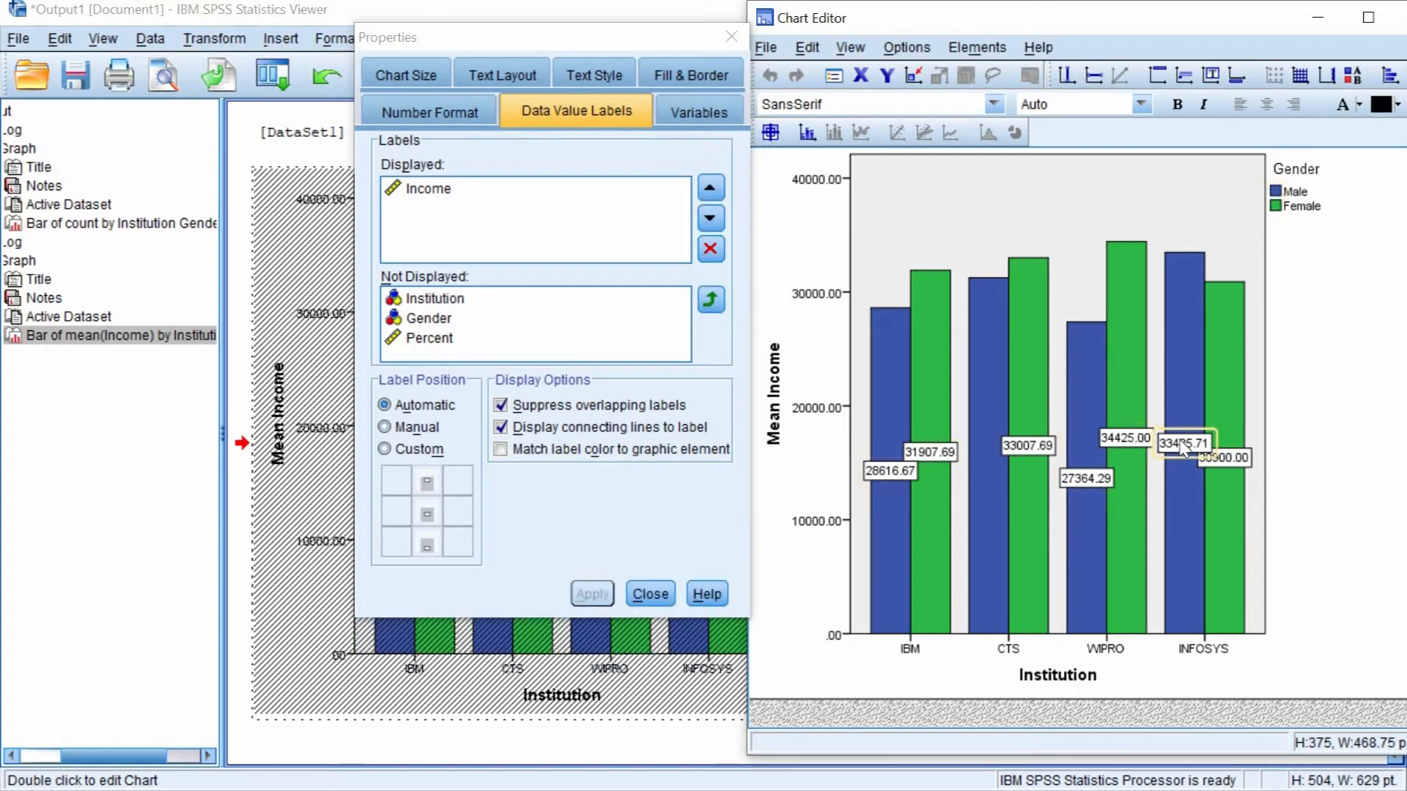
left_click_drag(1181, 446, 1177, 379)
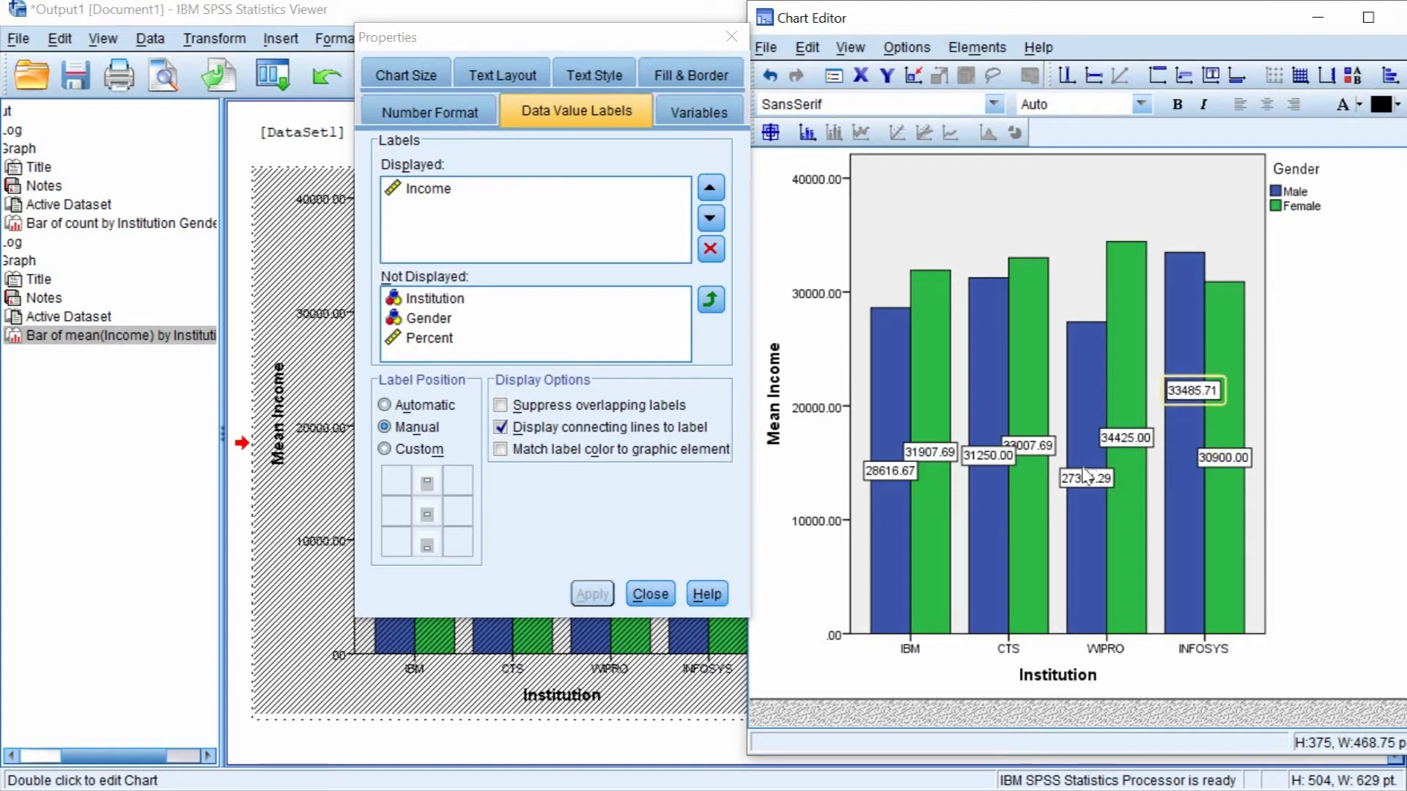
left_click_drag(1082, 479, 1084, 400)
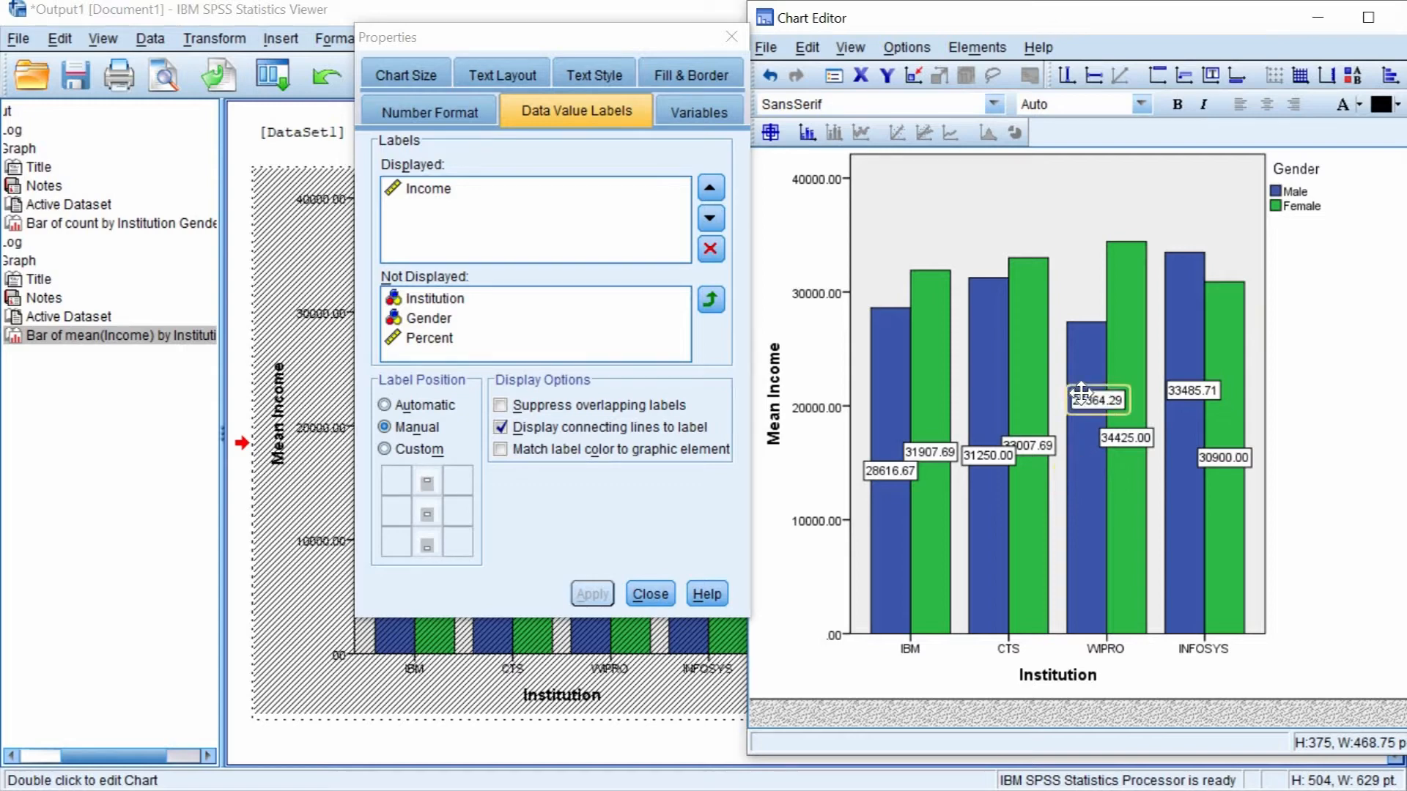
left_click_drag(1003, 463, 1010, 396)
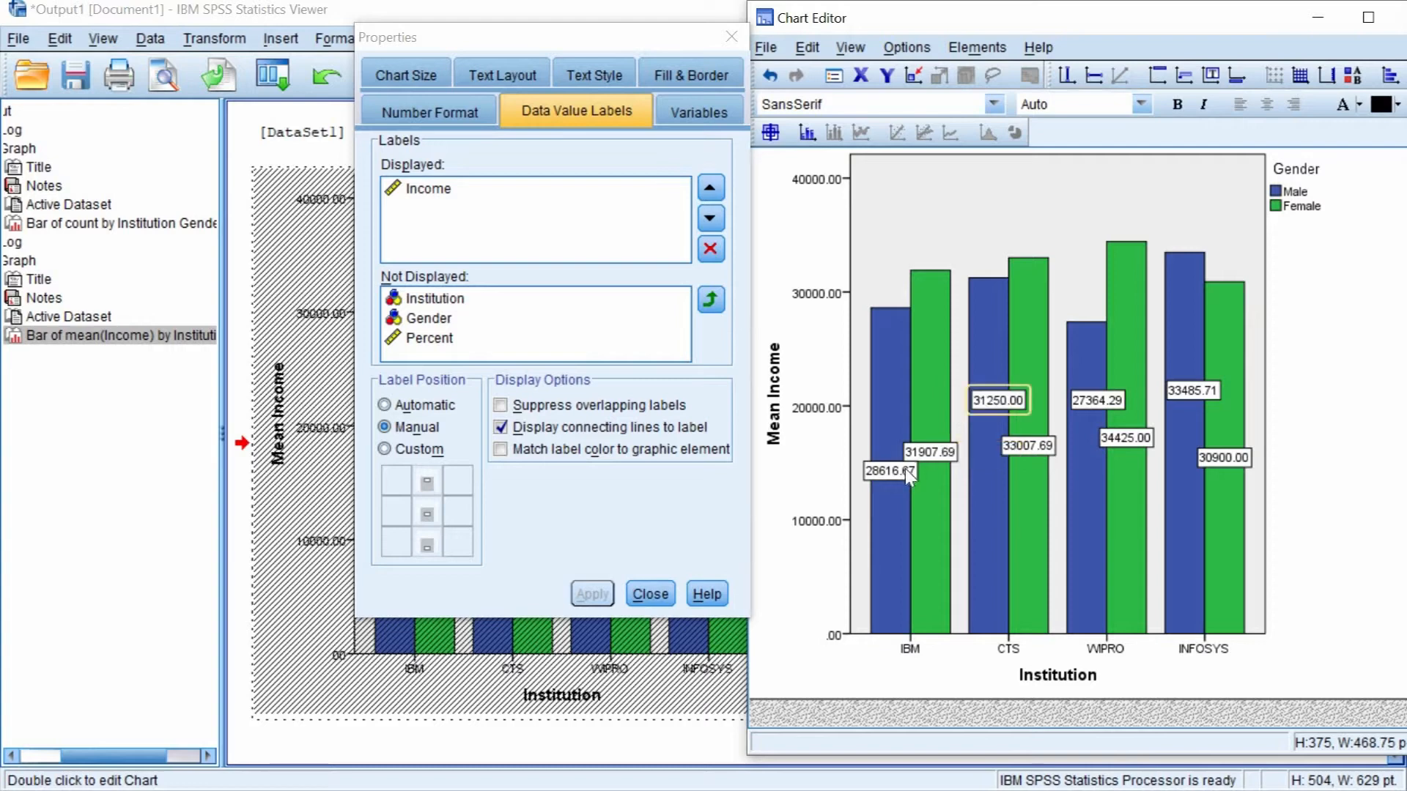
left_click_drag(905, 468, 897, 404)
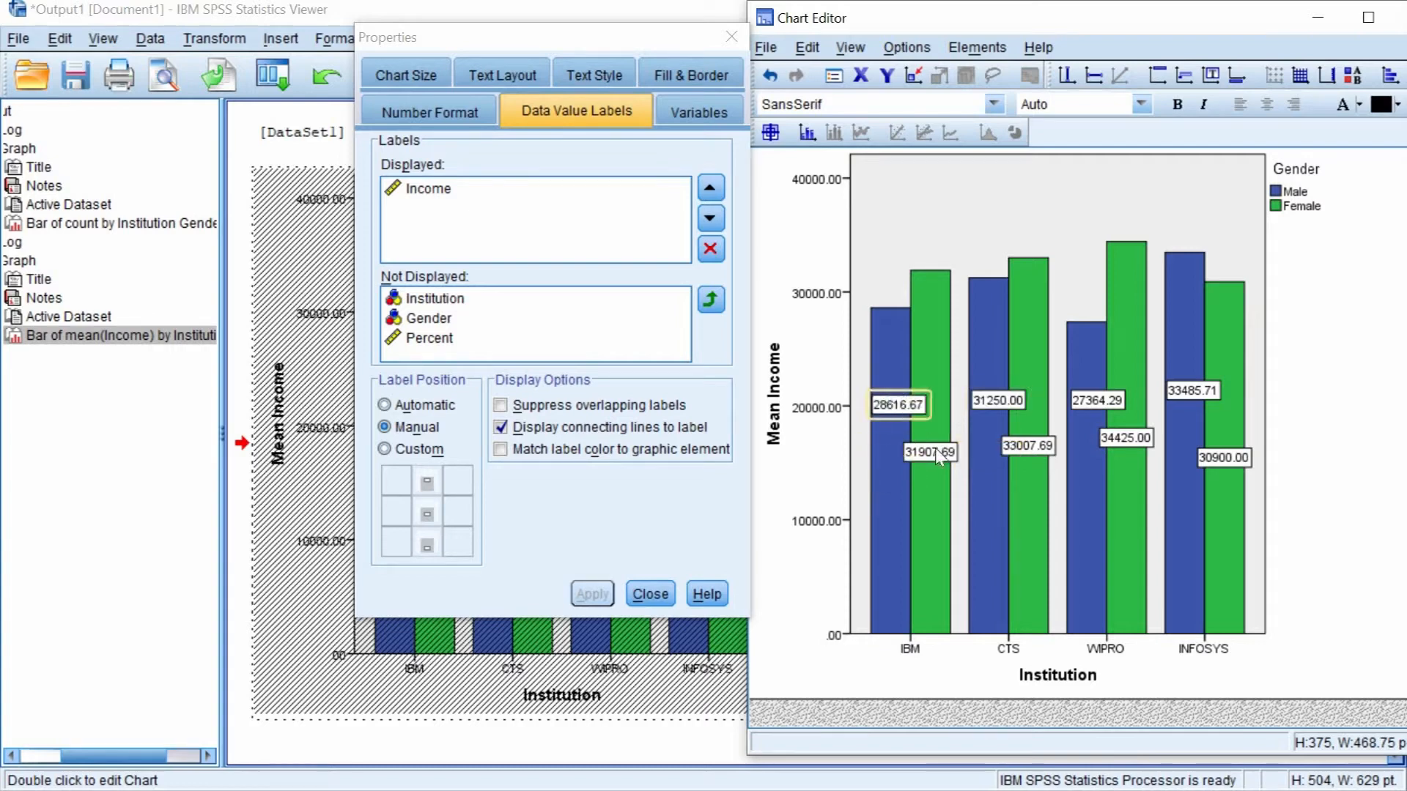
Move the income labels of the Female bars for WIPRO, CTS and IBM down to around the 15000 level
left_click(1113, 441)
left_click_drag(1113, 442, 1122, 465)
mouse_move(1028, 446)
left_mouse_down()
mouse_move(1028, 471)
mouse_move(1042, 467)
left_mouse_up()
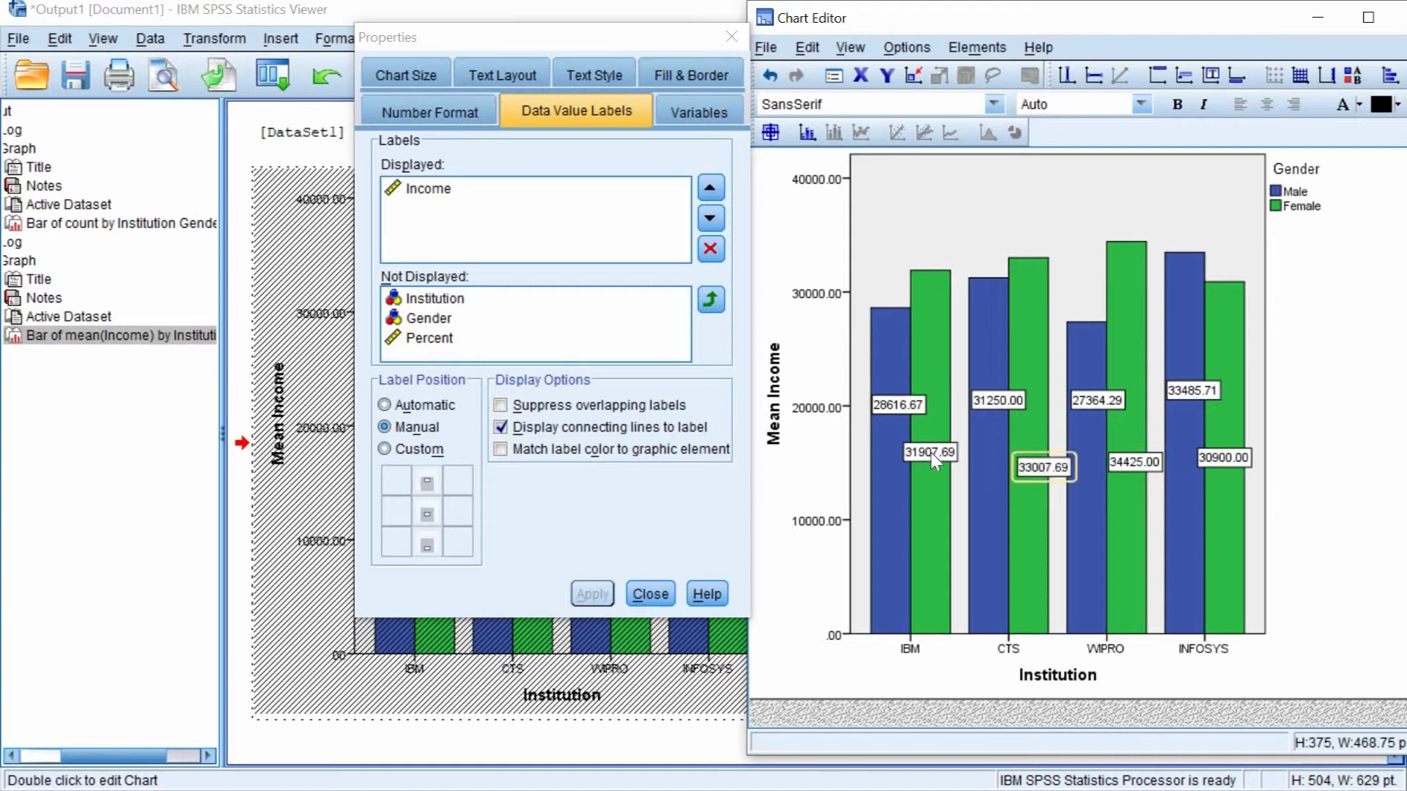
left_click_drag(931, 451, 931, 480)
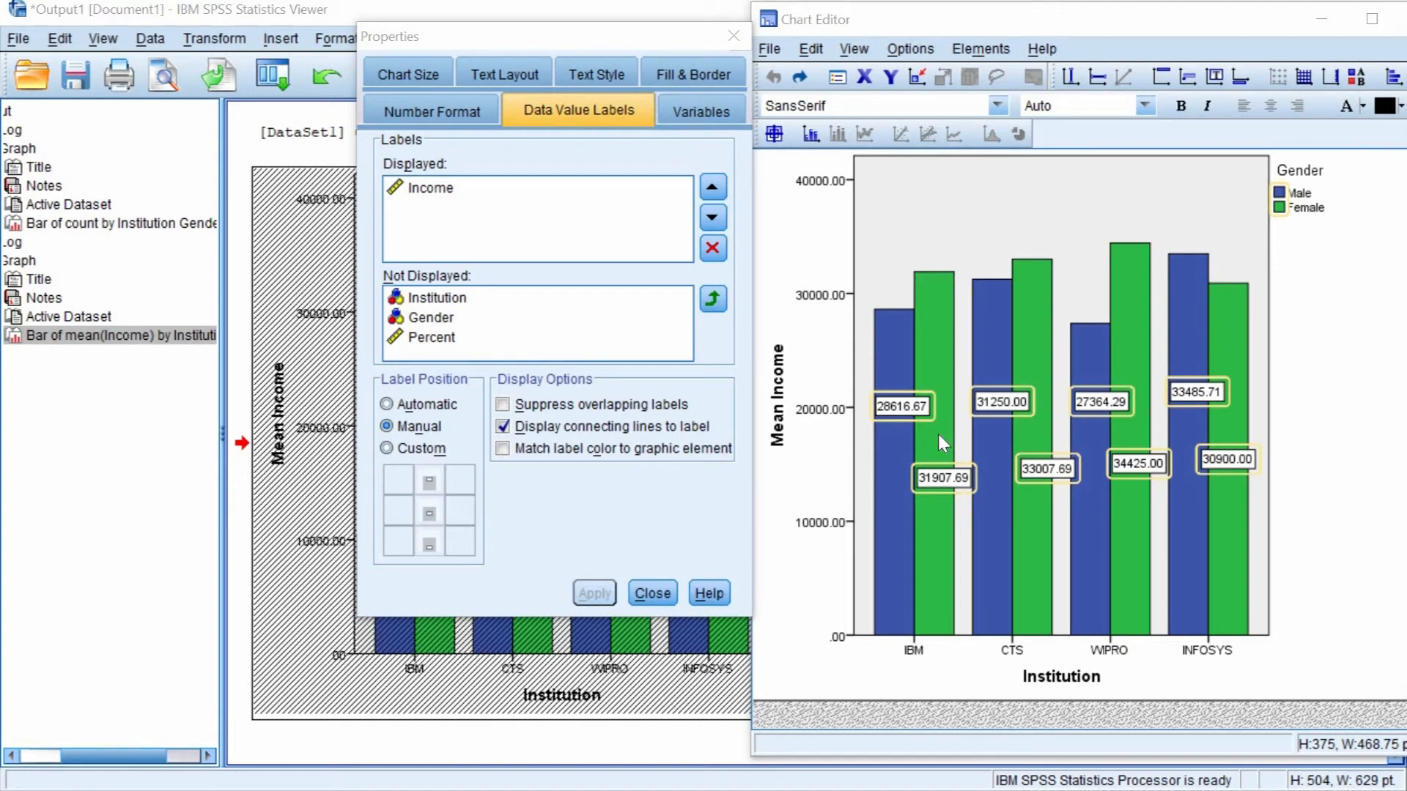
Try the Bottom Up and Top Down text orientations on the income data labels
left_click(493, 68)
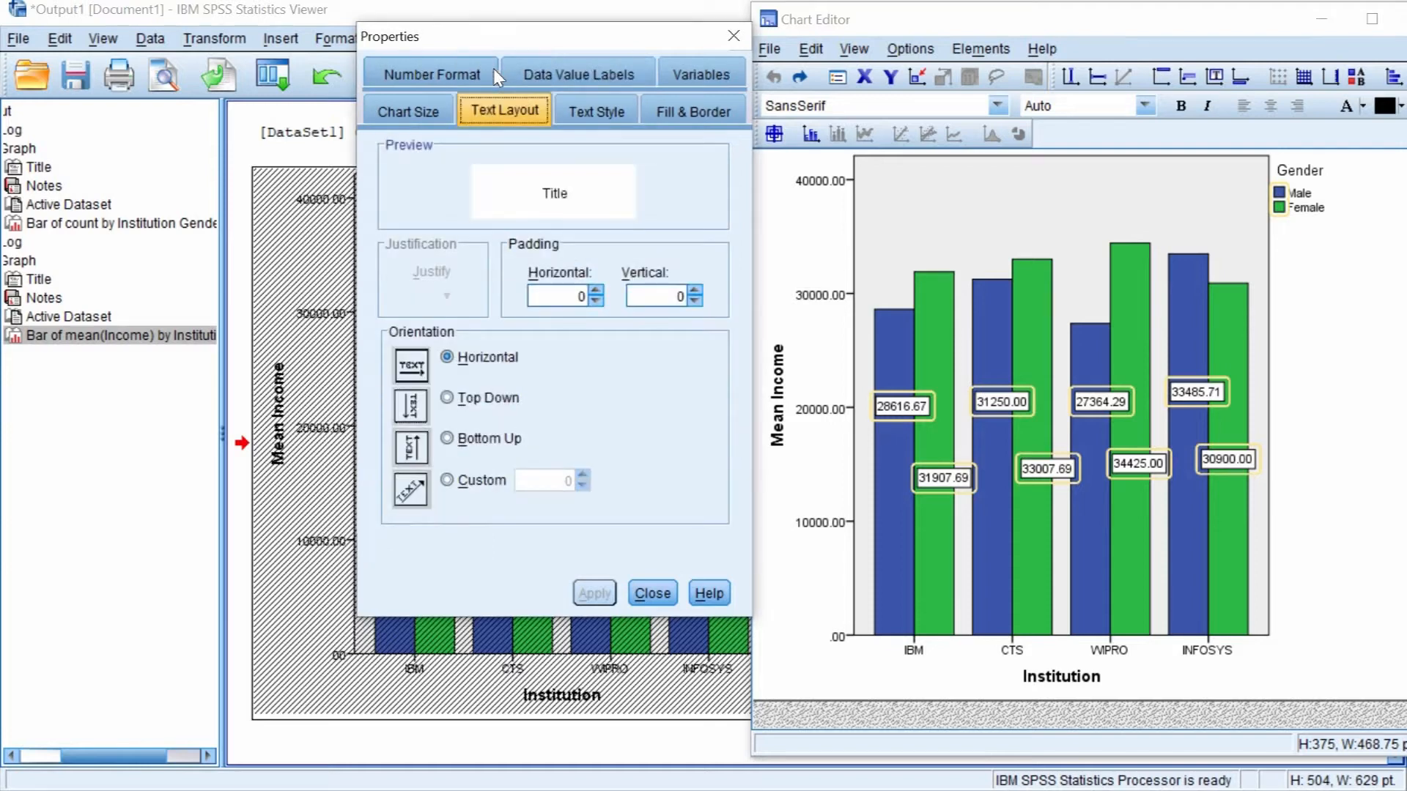
left_click(499, 442)
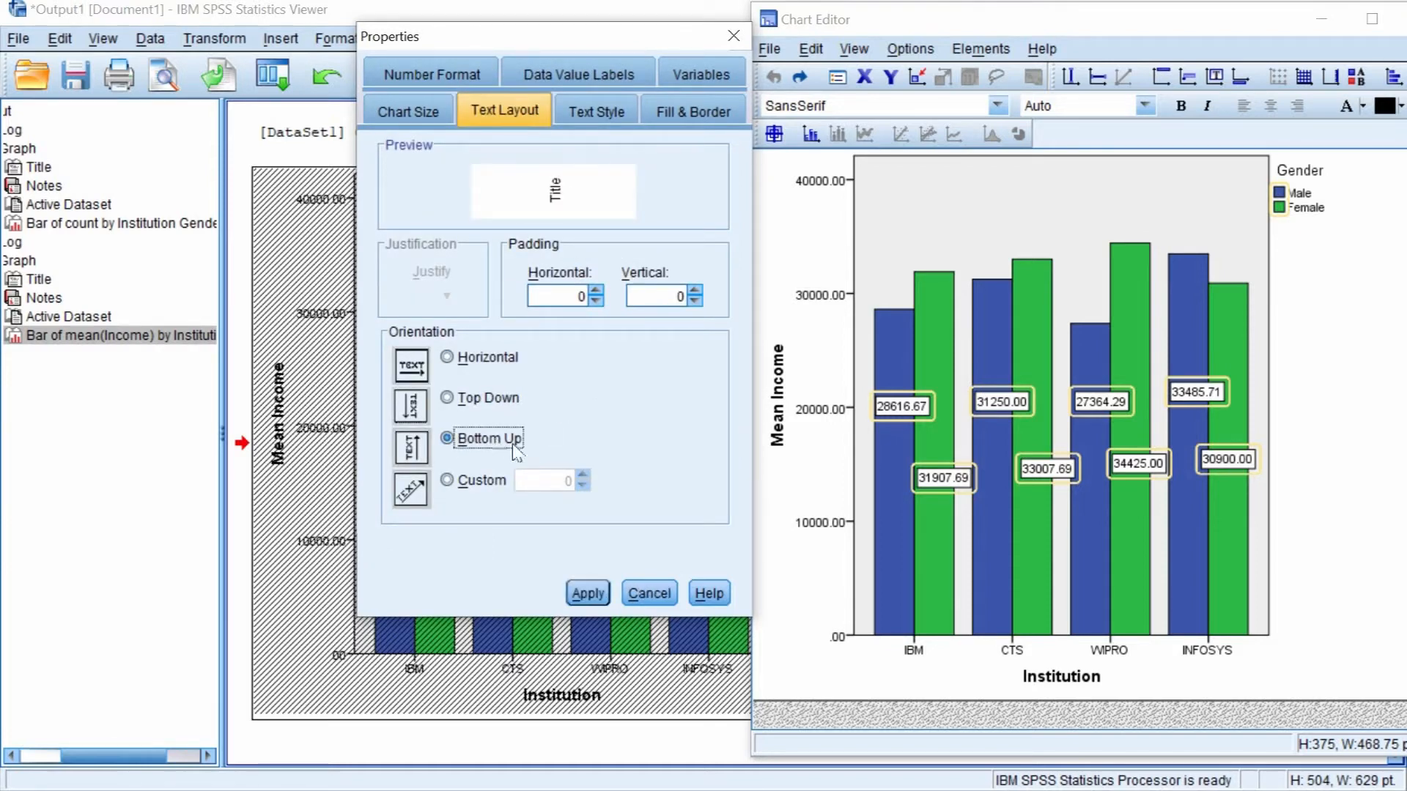
left_click(588, 594)
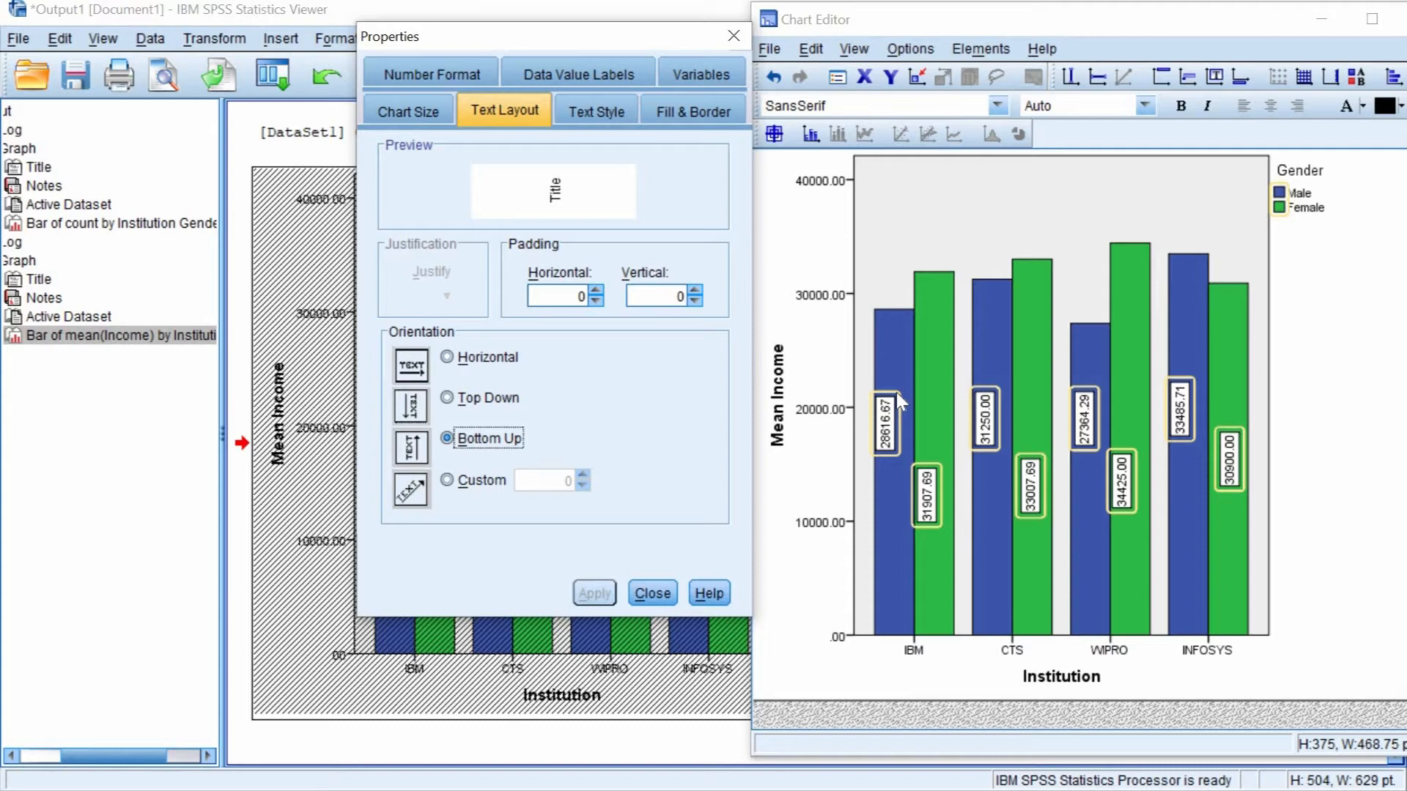
left_click(469, 402)
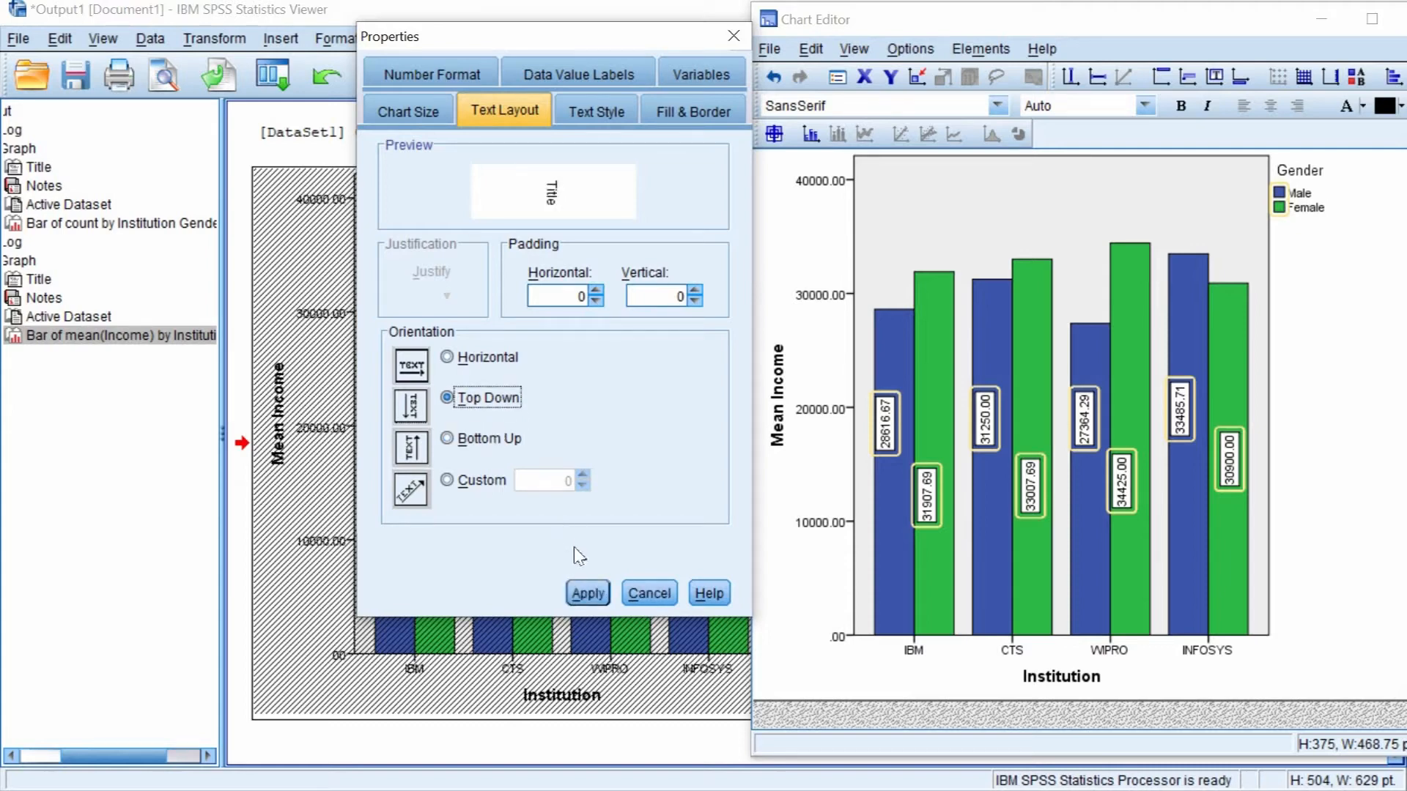
left_click(587, 595)
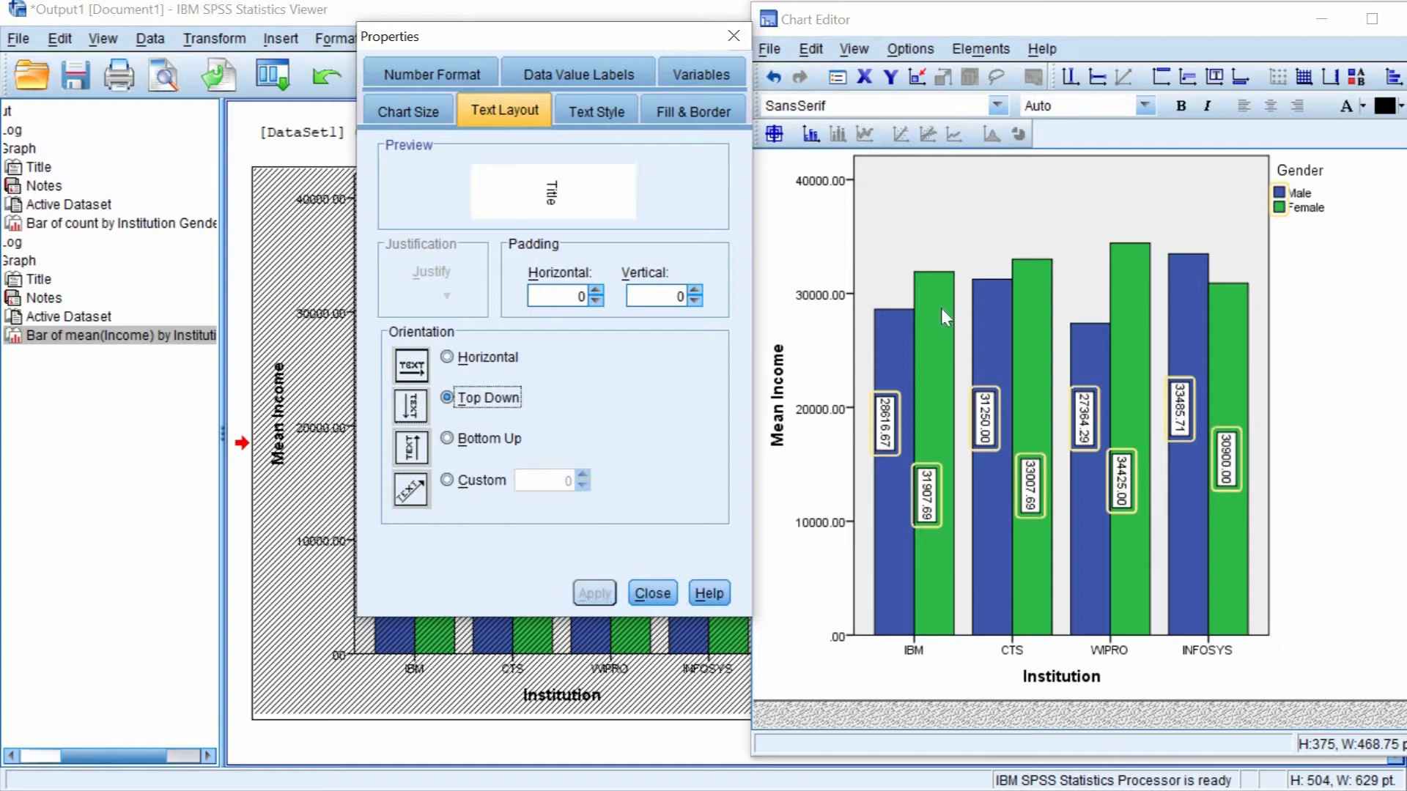
Apply a custom text orientation of 45 to the income data labels
left_click(447, 480)
type("45")
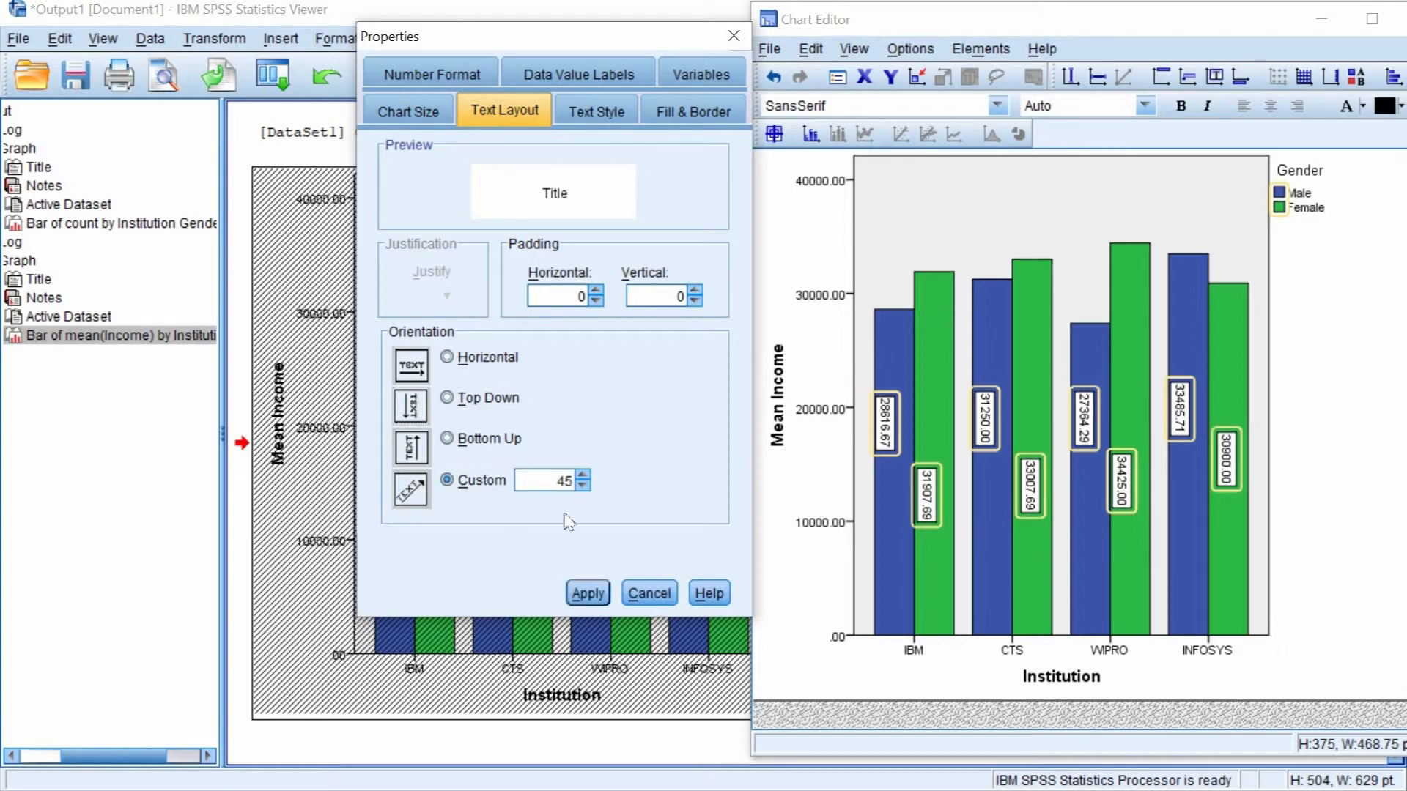
left_click(587, 596)
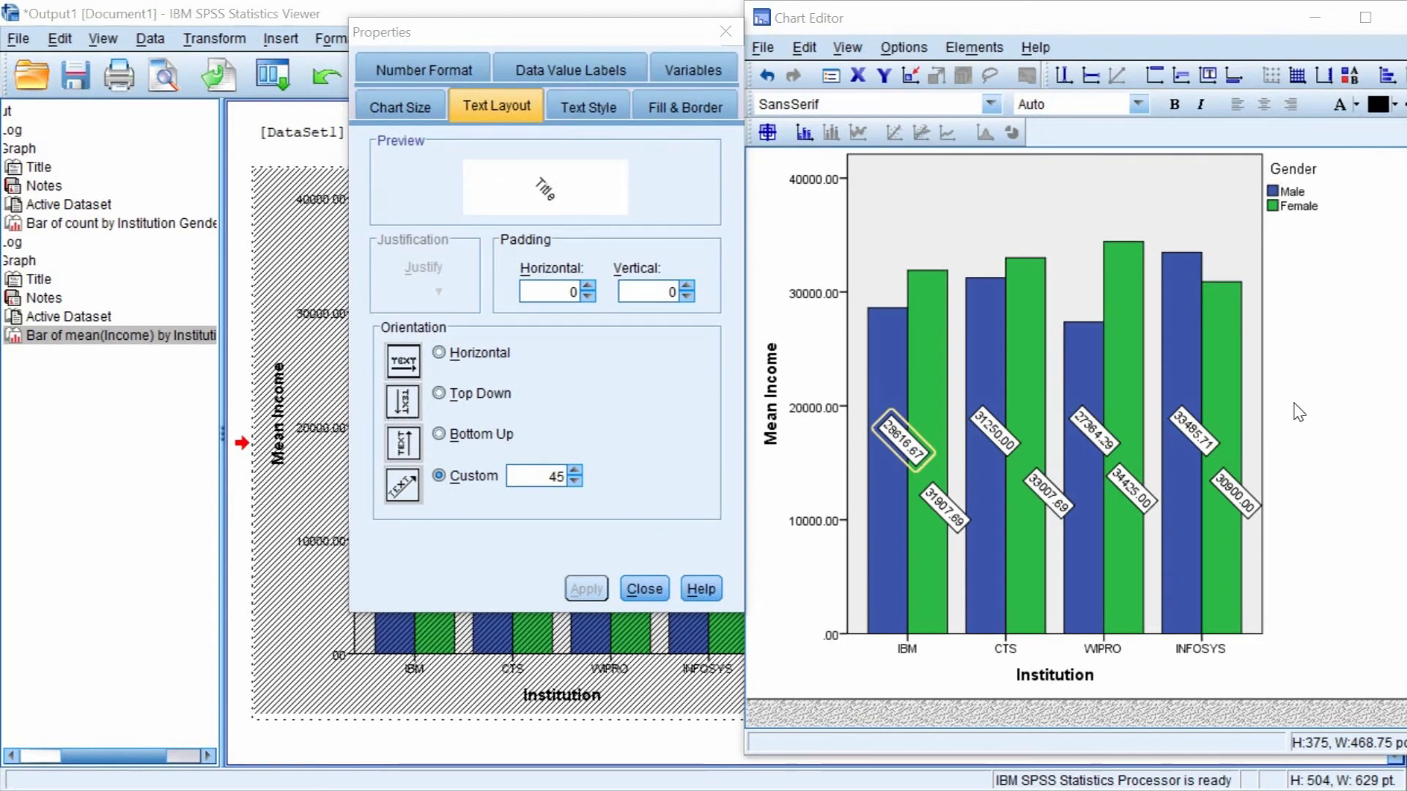
Fill the Female bars with yellow (251, 248, 115)
left_click(935, 357)
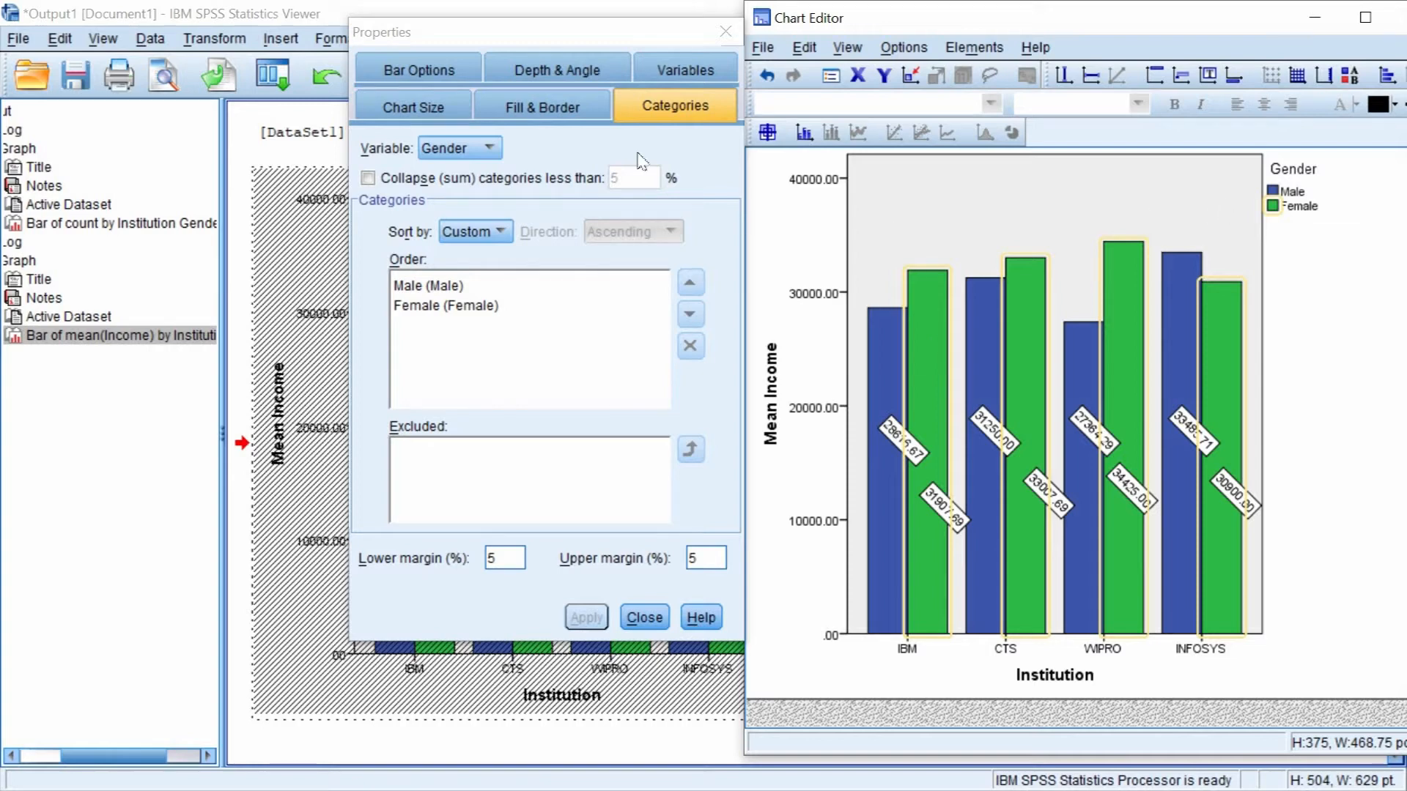
left_click(551, 110)
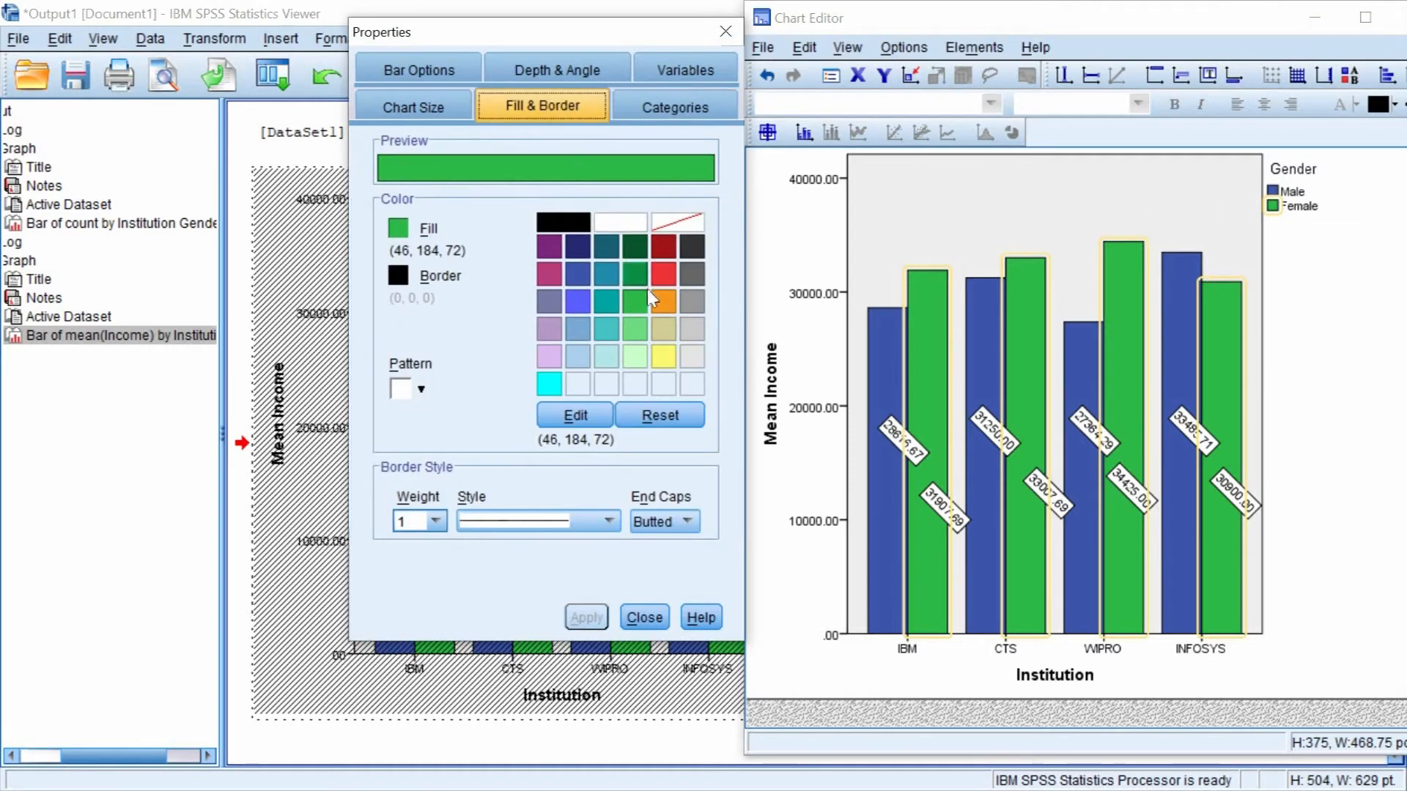
left_click(663, 357)
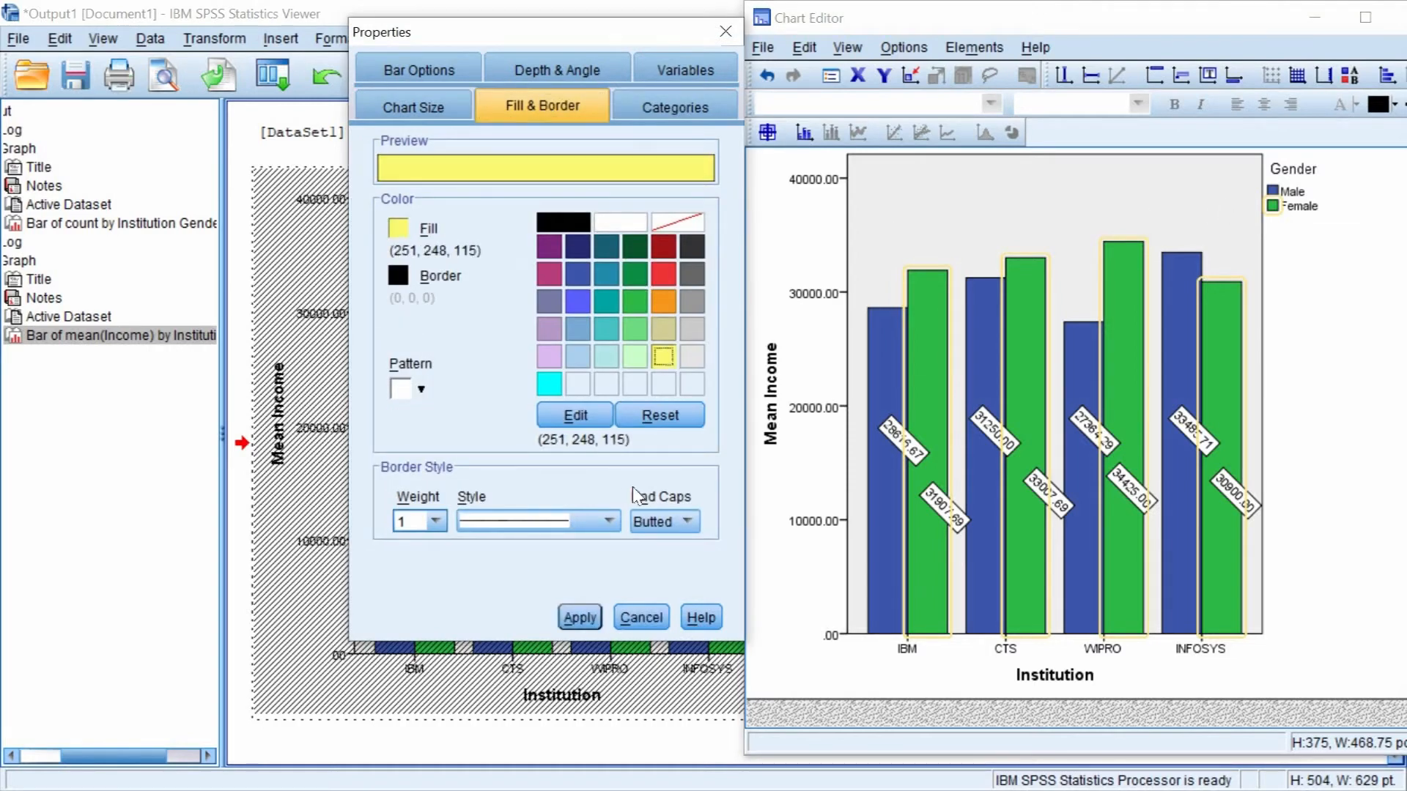
left_click(583, 625)
Fill the Male bars with red (239, 51, 56)
left_click(888, 347)
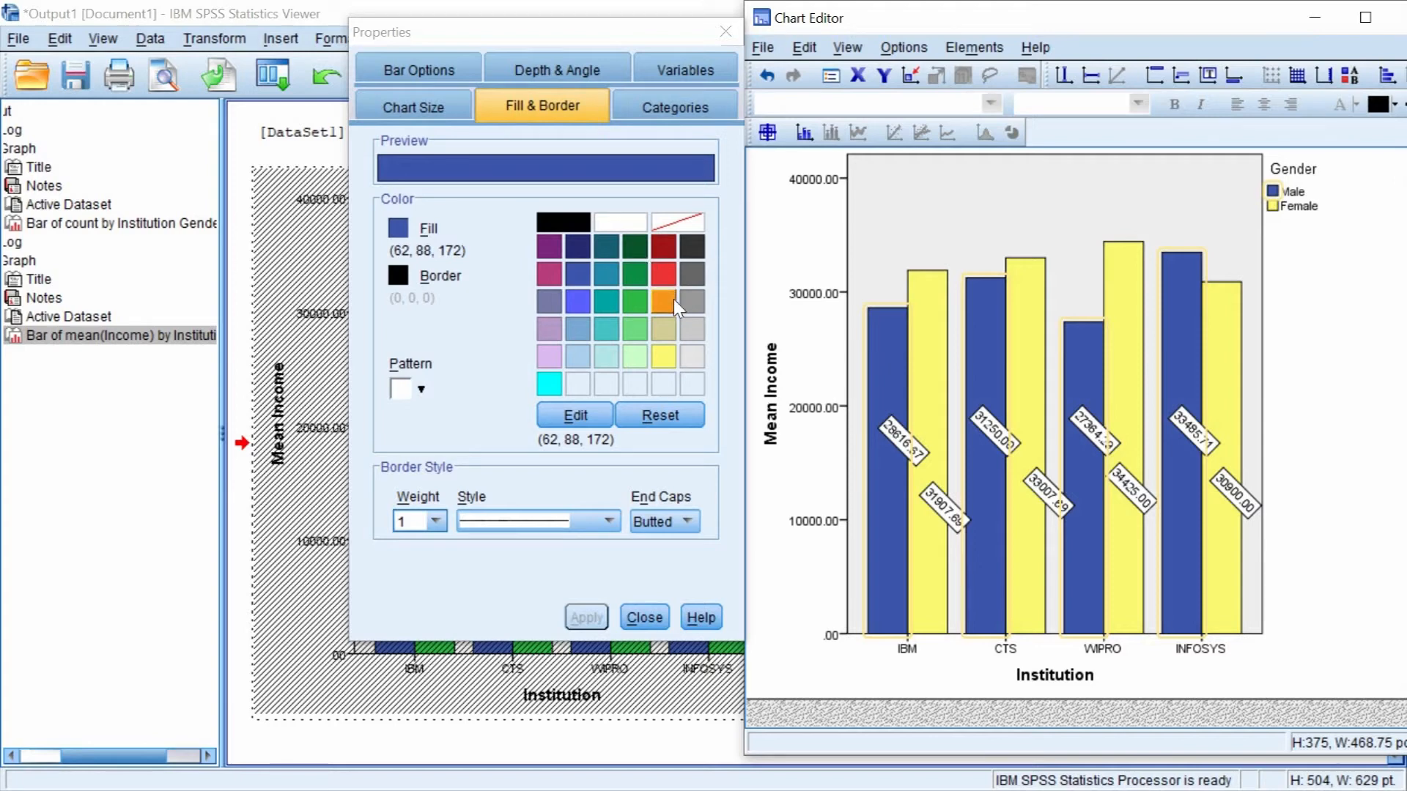
left_click(664, 275)
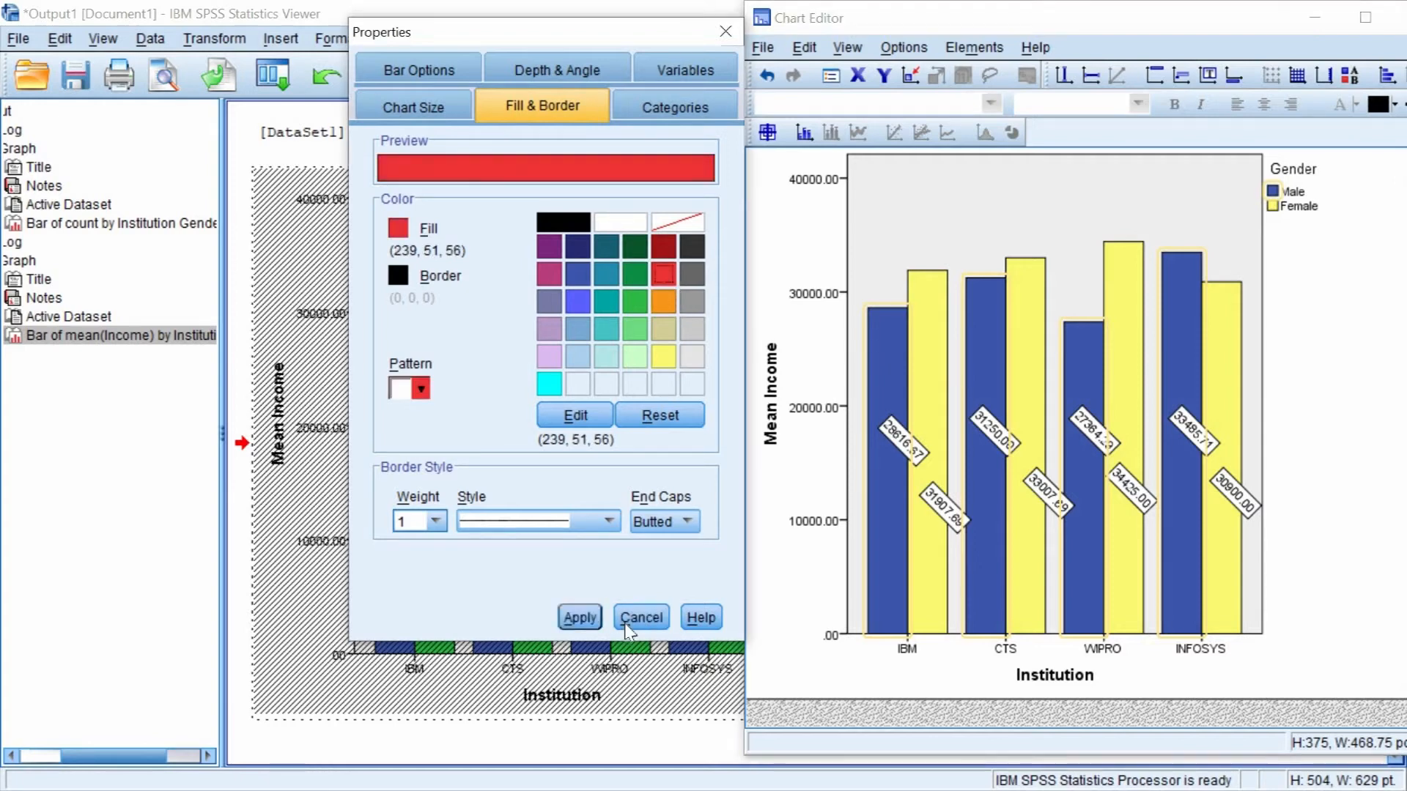
left_click(578, 616)
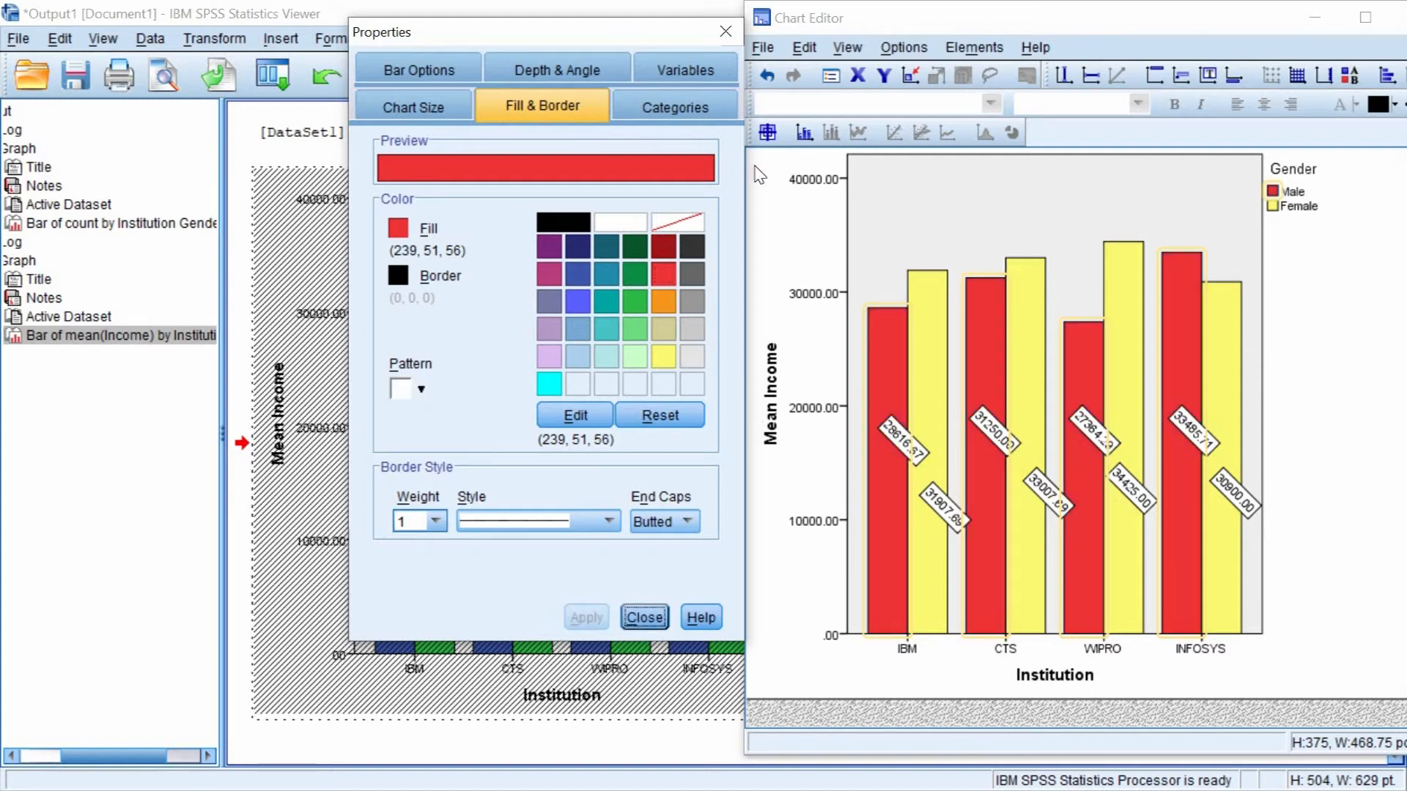
Close the chart properties and finish editing the mean income chart, returning to the output
left_click(726, 31)
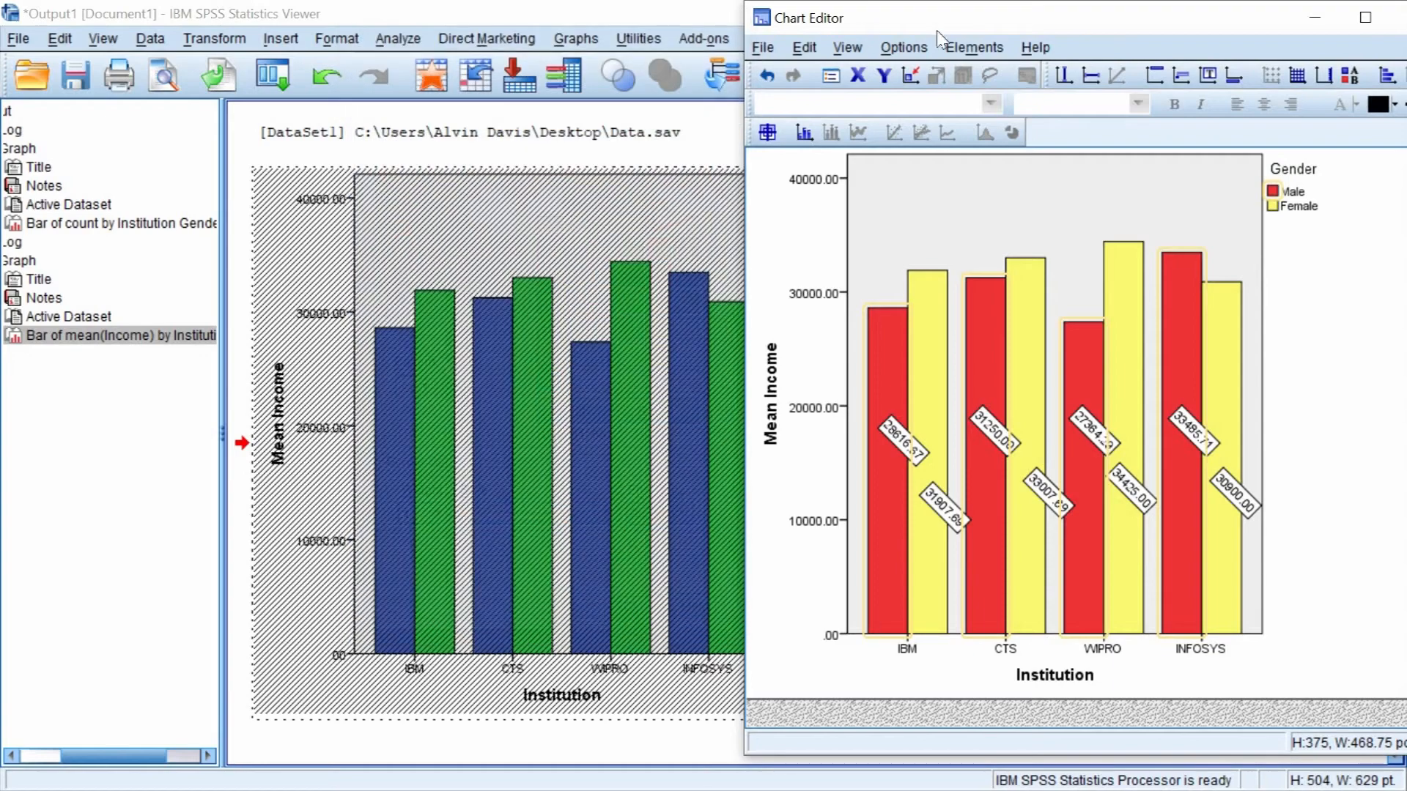
left_click_drag(939, 25, 780, 25)
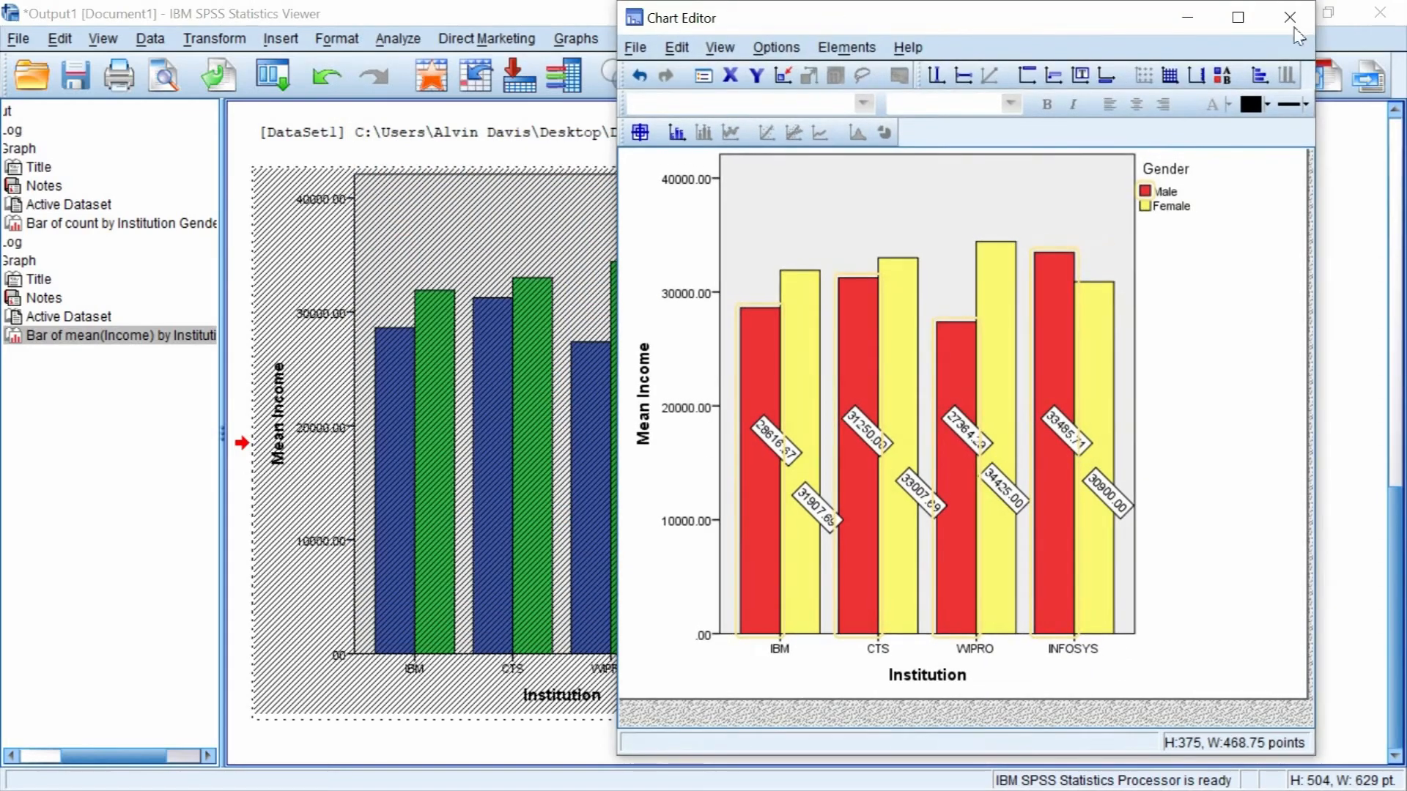
left_click(1284, 22)
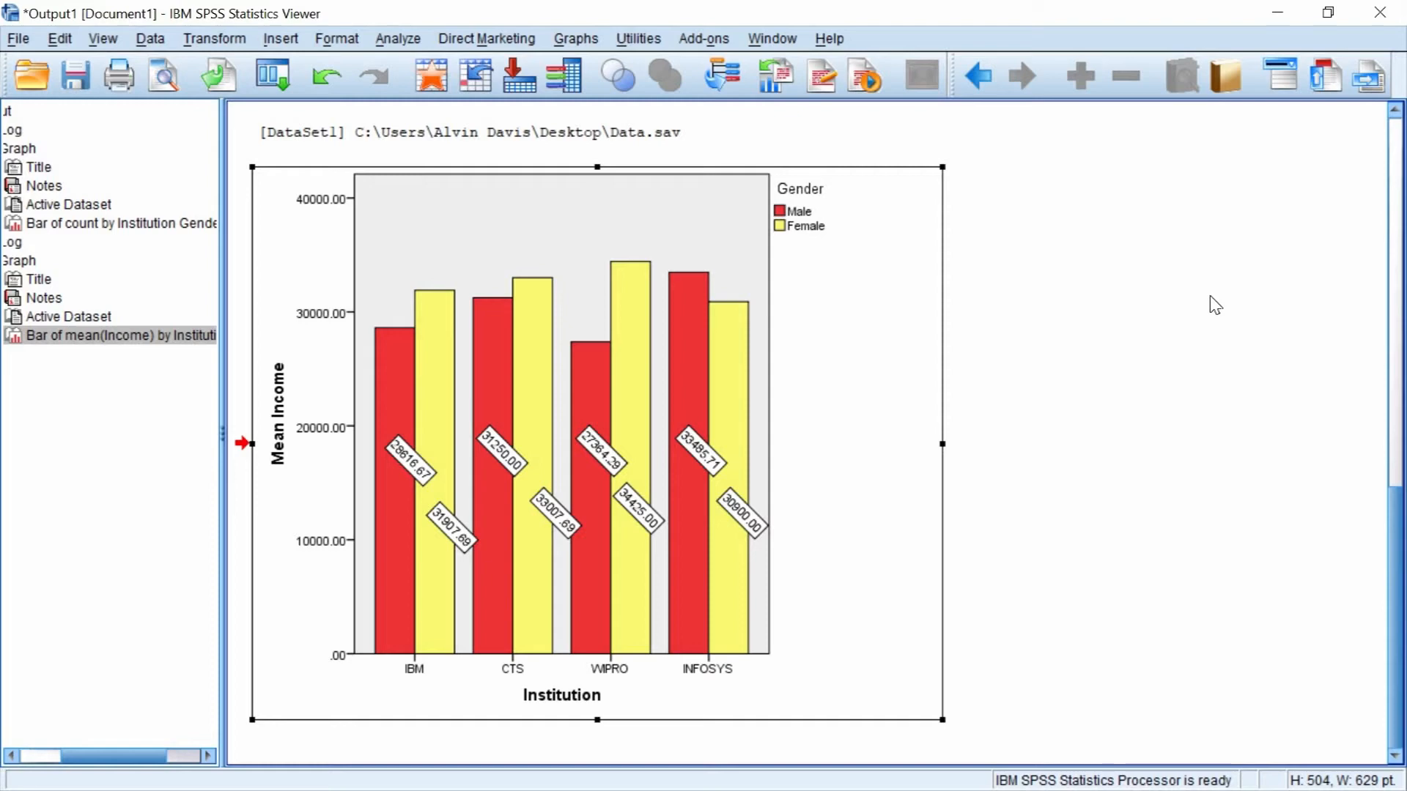
left_click(885, 443)
left_click(1147, 447)
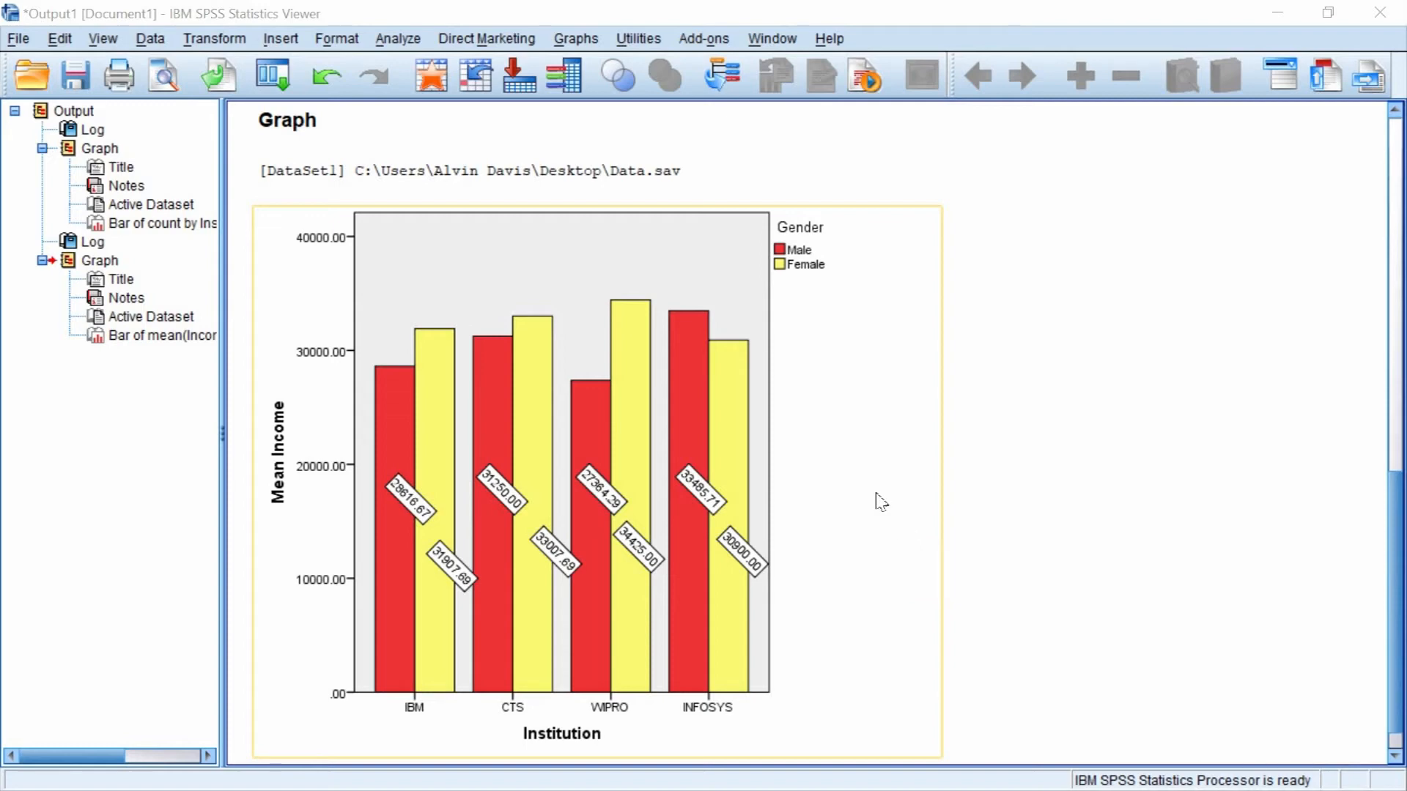
Start defining a stacked bar chart using summaries for groups of cases
left_click(576, 38)
mouse_move(630, 123)
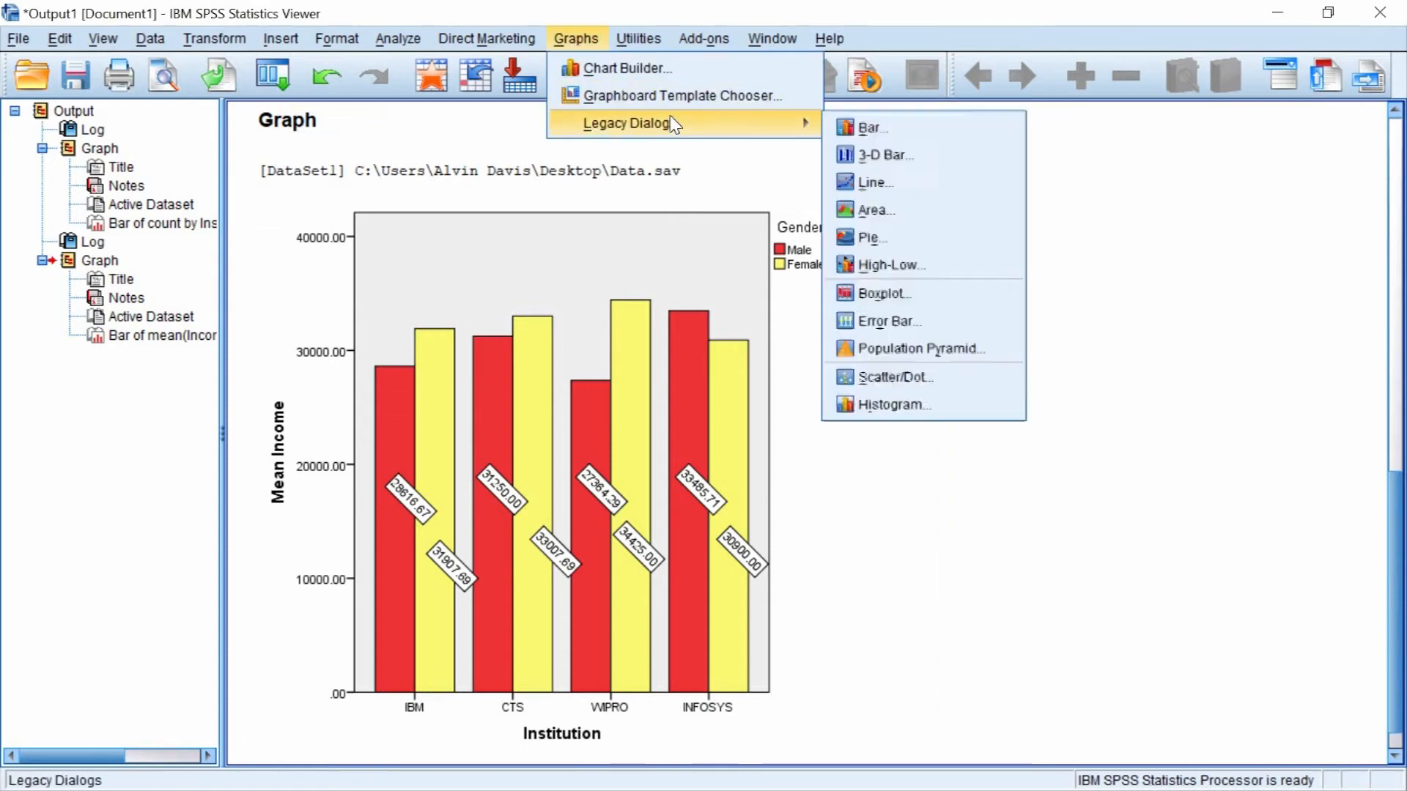
left_click(905, 129)
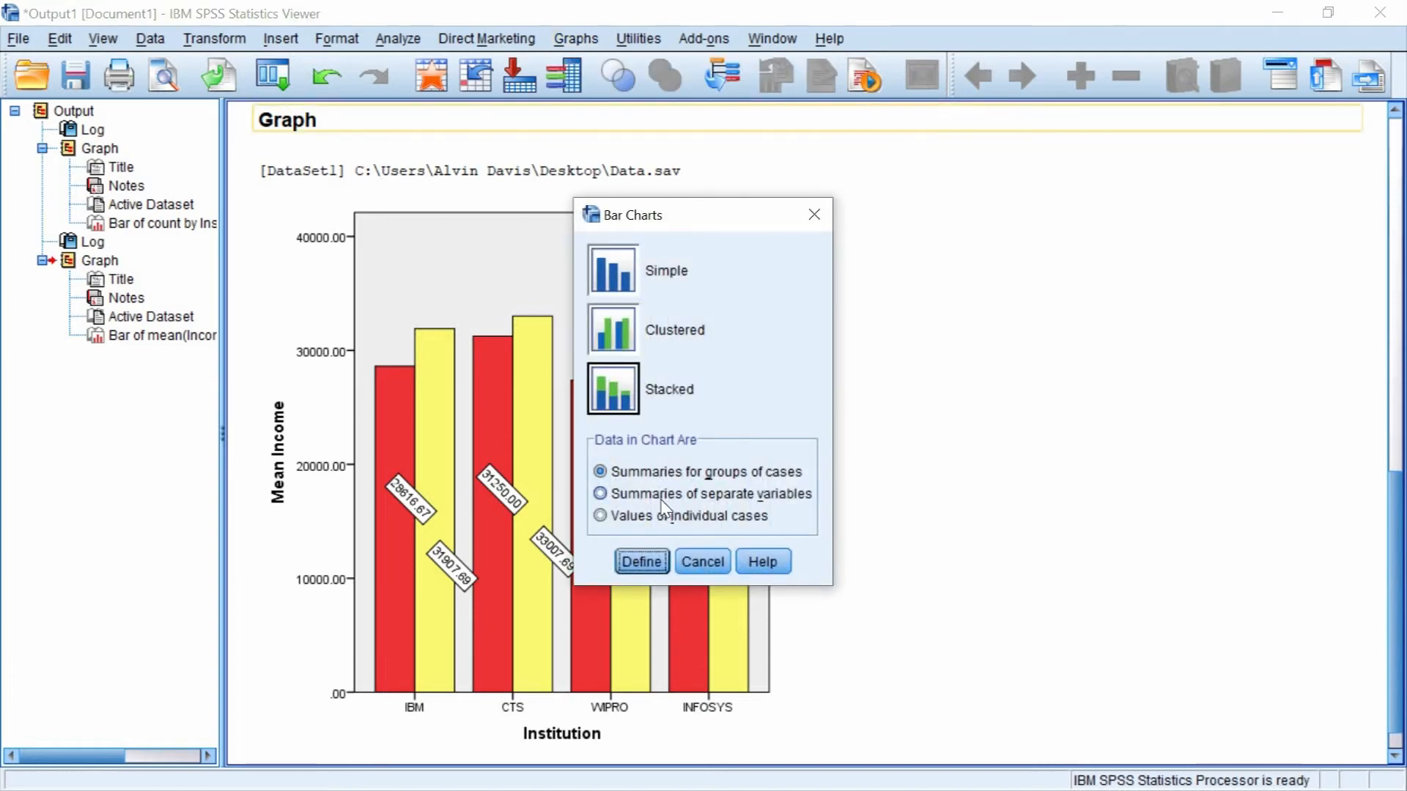
left_click(650, 569)
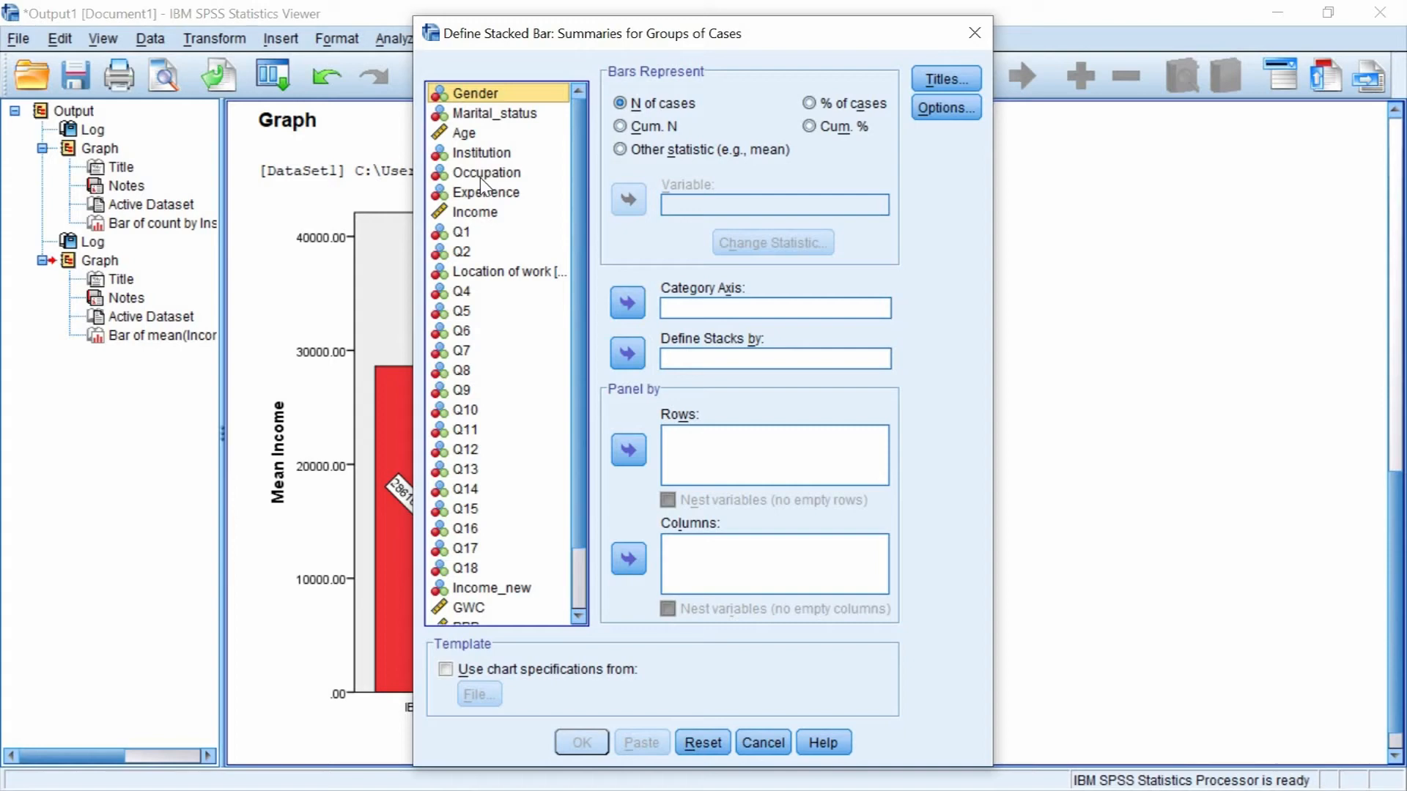
Put Institution on the category axis, define stacks by Marital_status, create the stacked chart of N of cases and select it
left_click(488, 153)
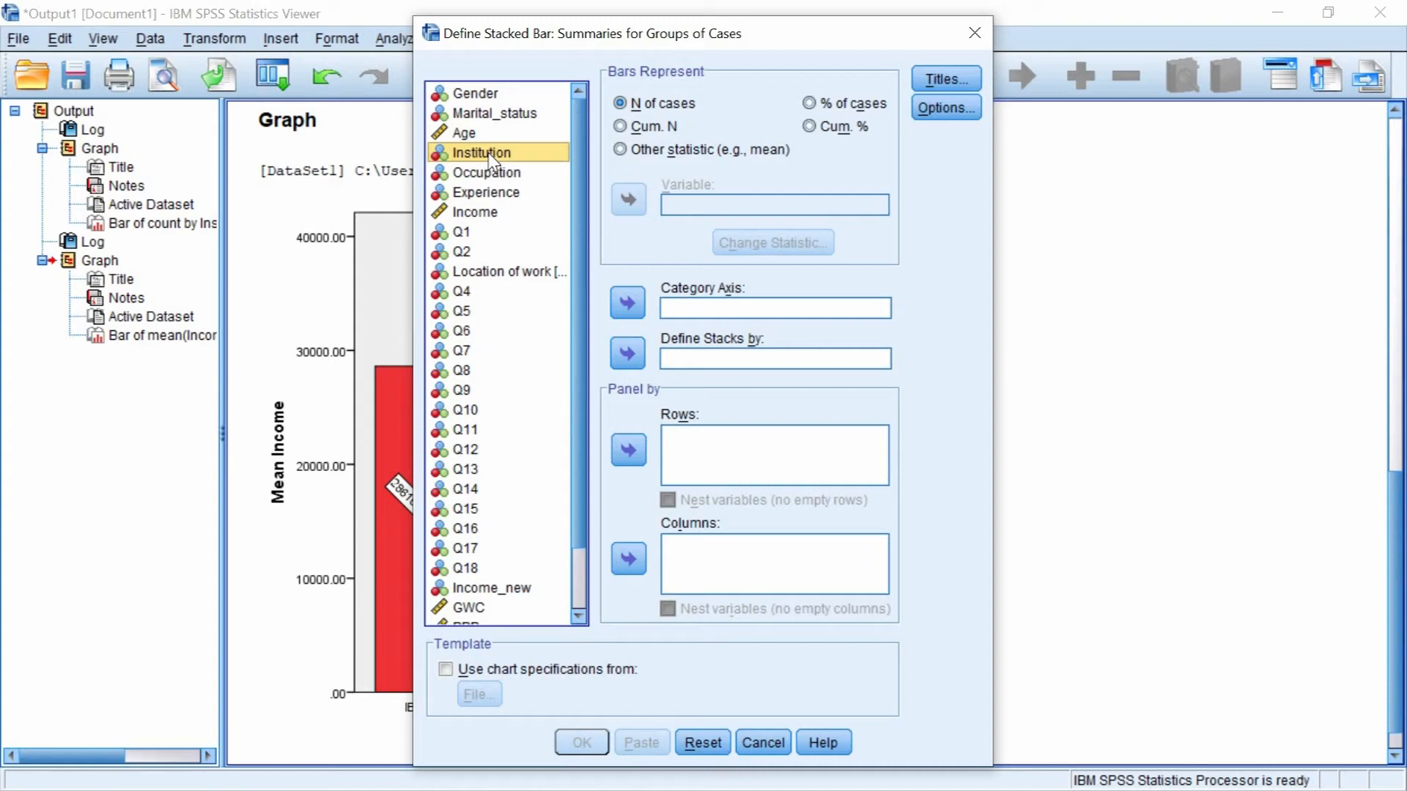
left_click(628, 302)
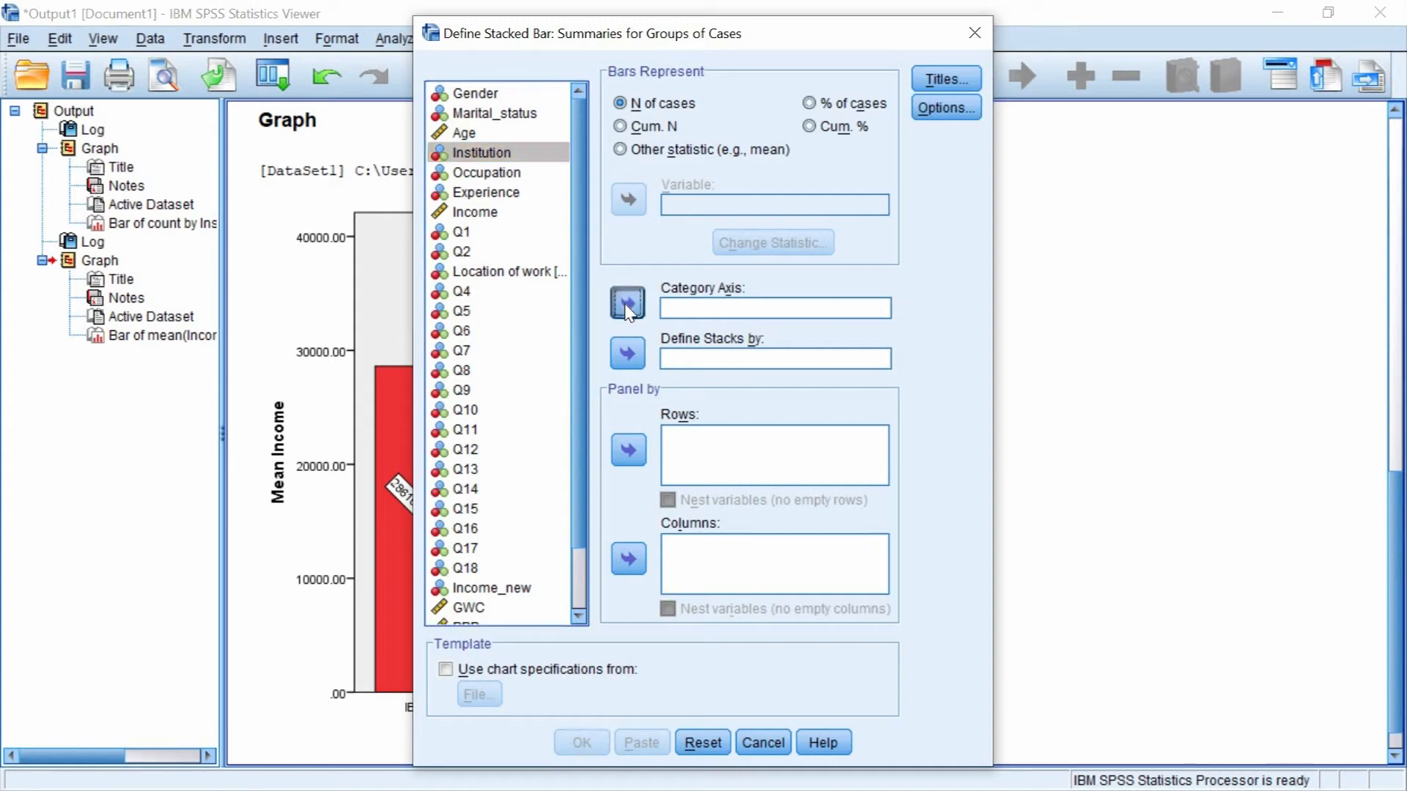
left_click(496, 115)
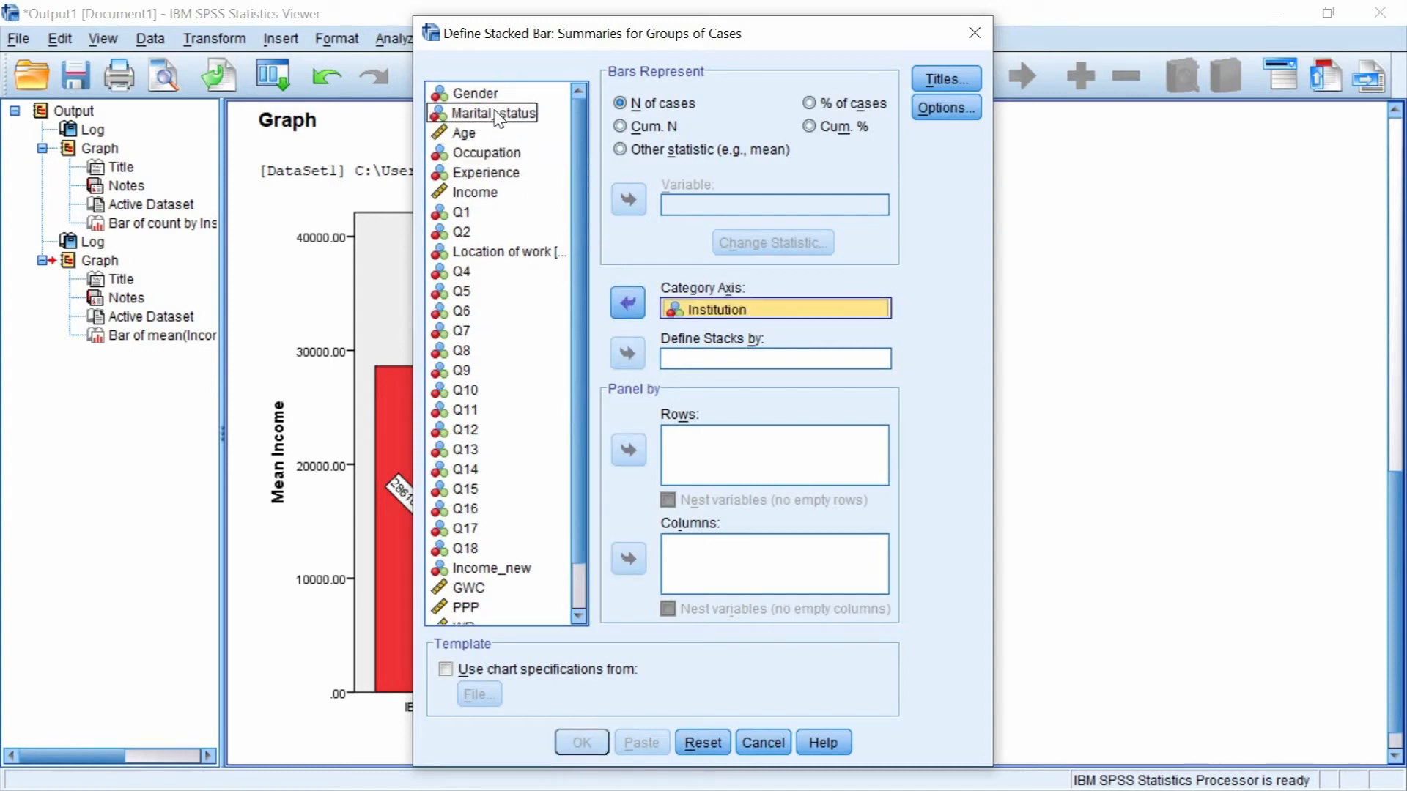
left_click(496, 115)
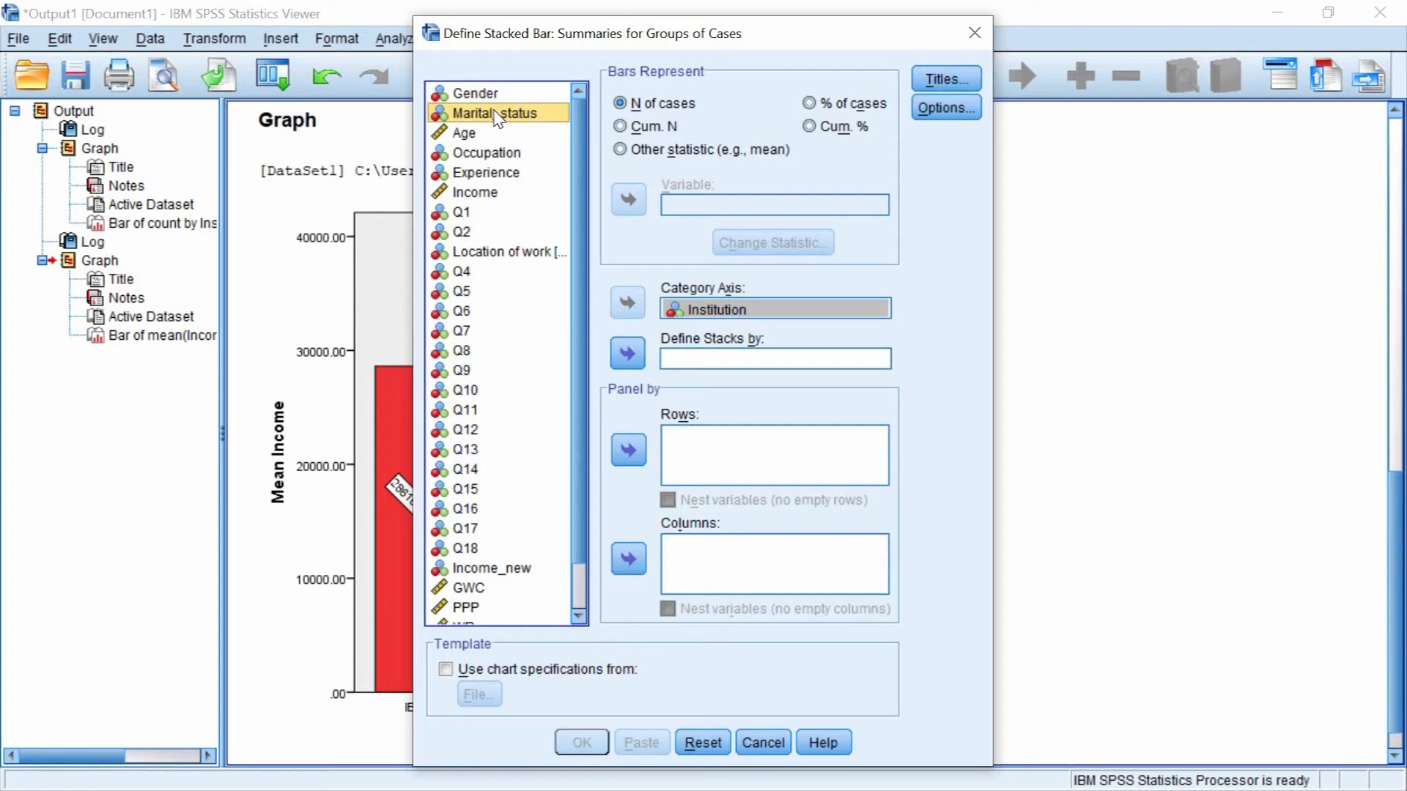
left_click(644, 359)
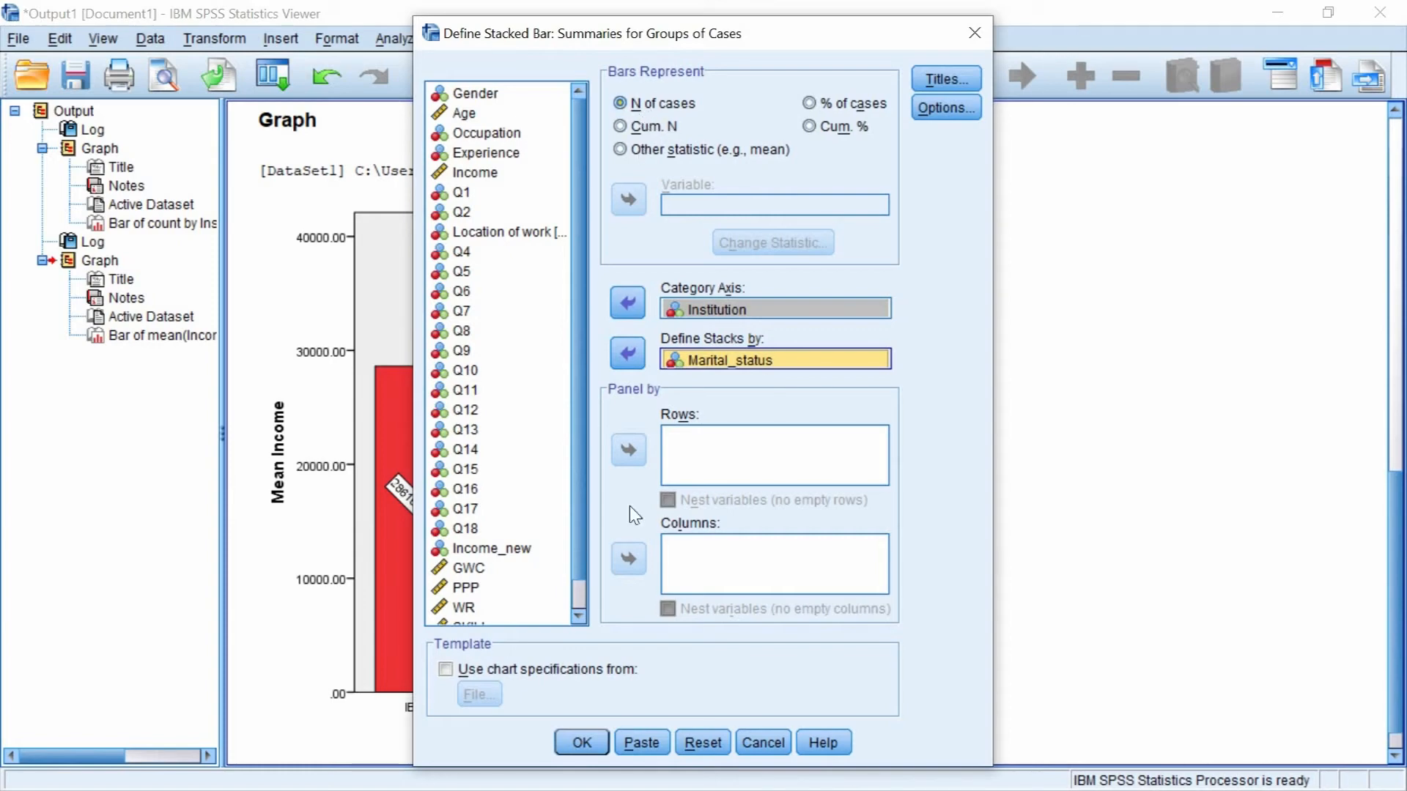
left_click(583, 742)
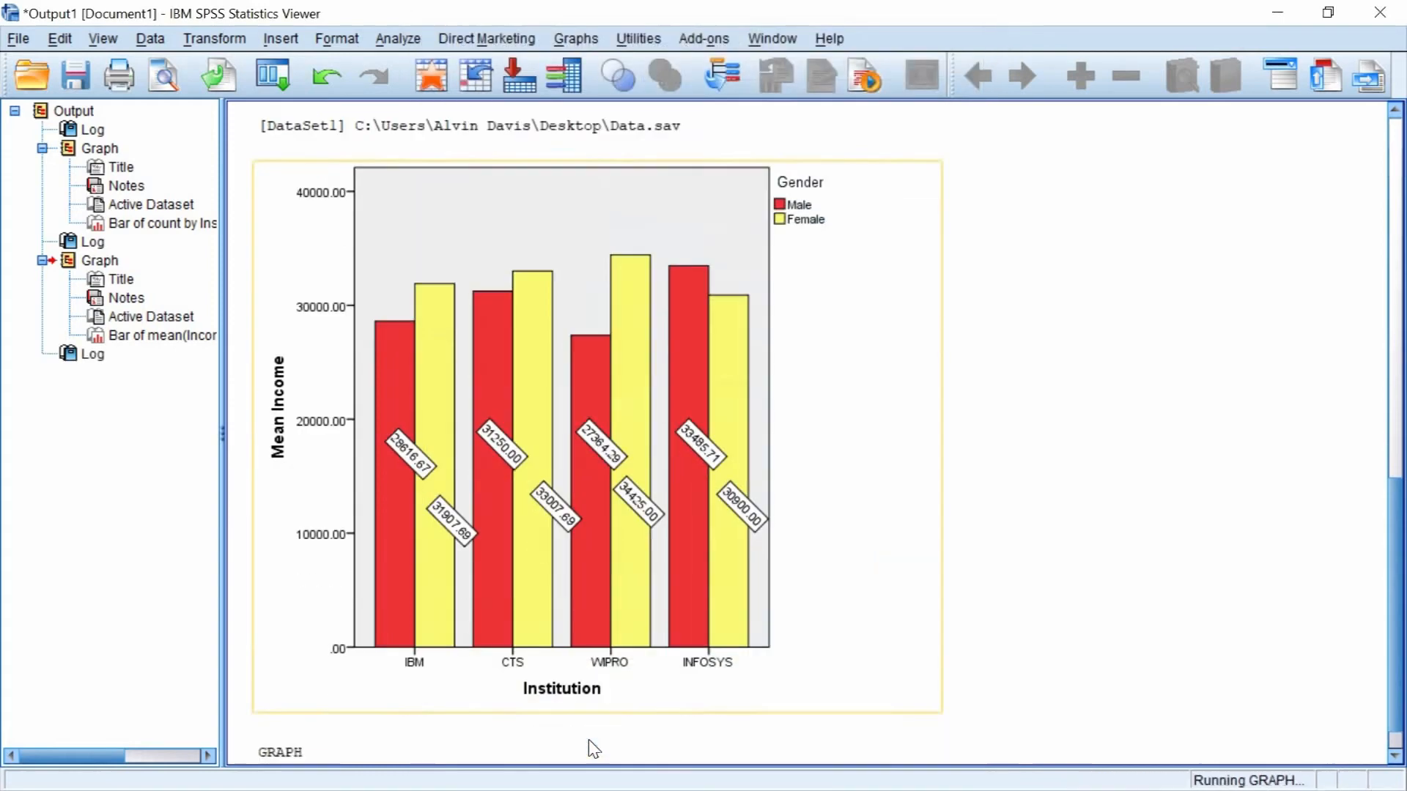
left_click(689, 424)
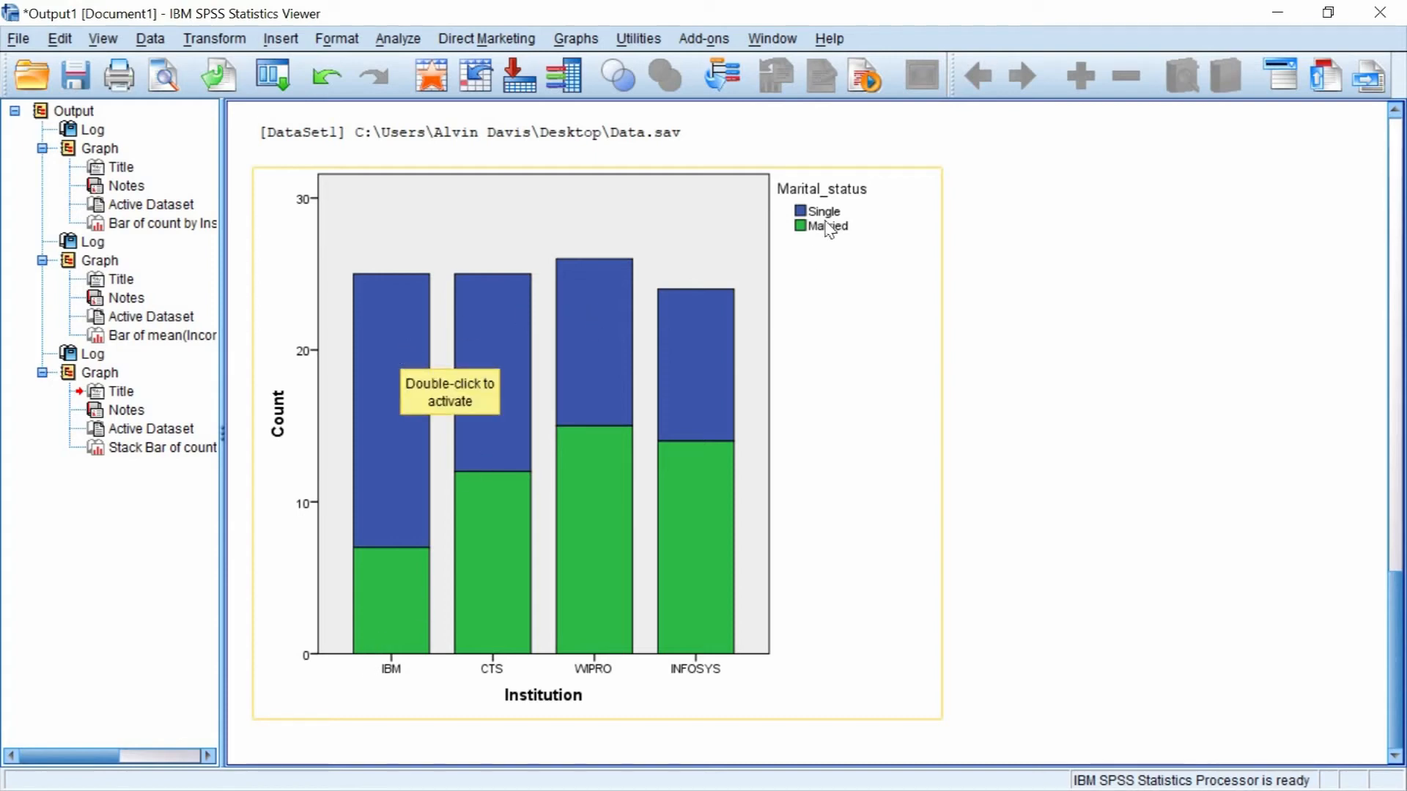
left_click(577, 532)
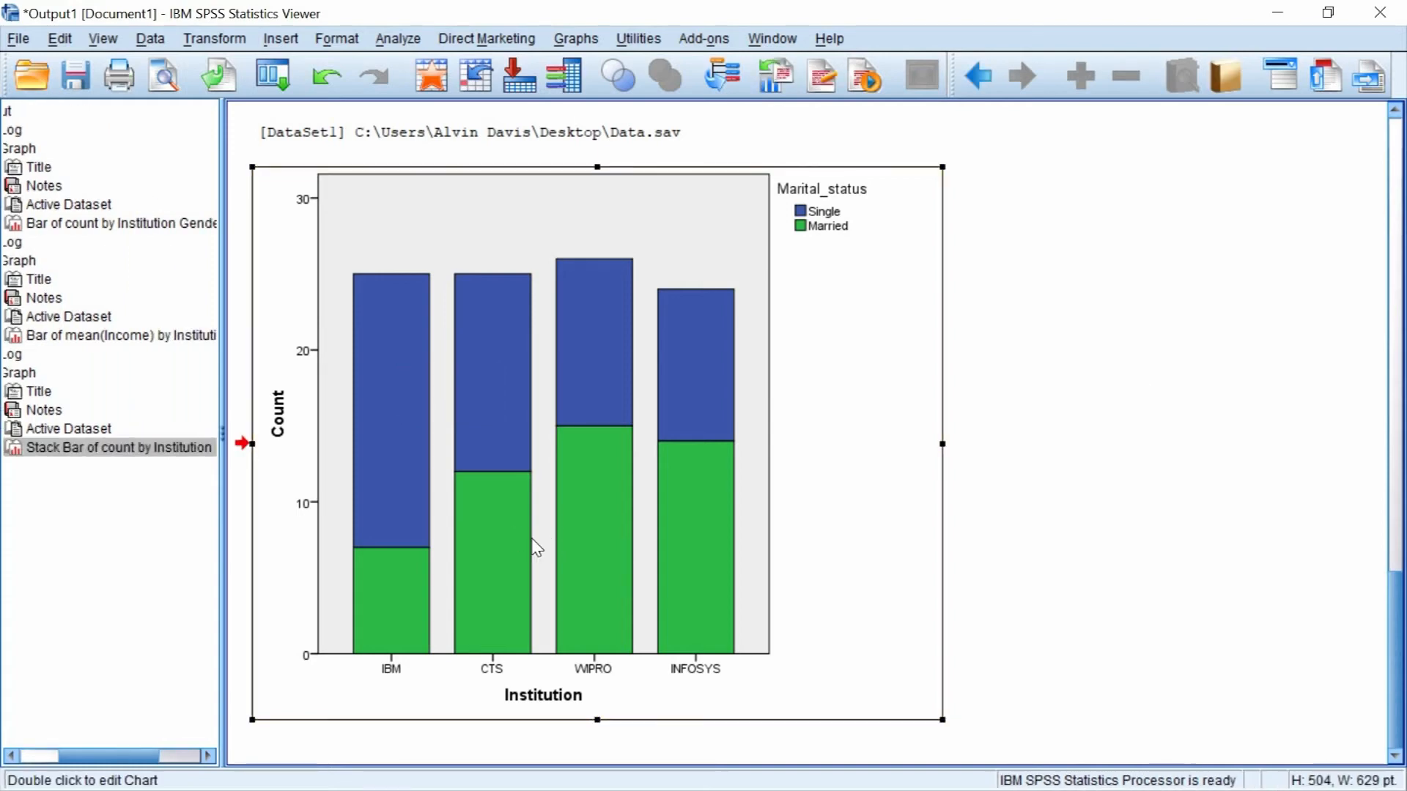
Open the stacked count chart for editing, show the Count data labels on its bars and move the windows apart
double_click(496, 505)
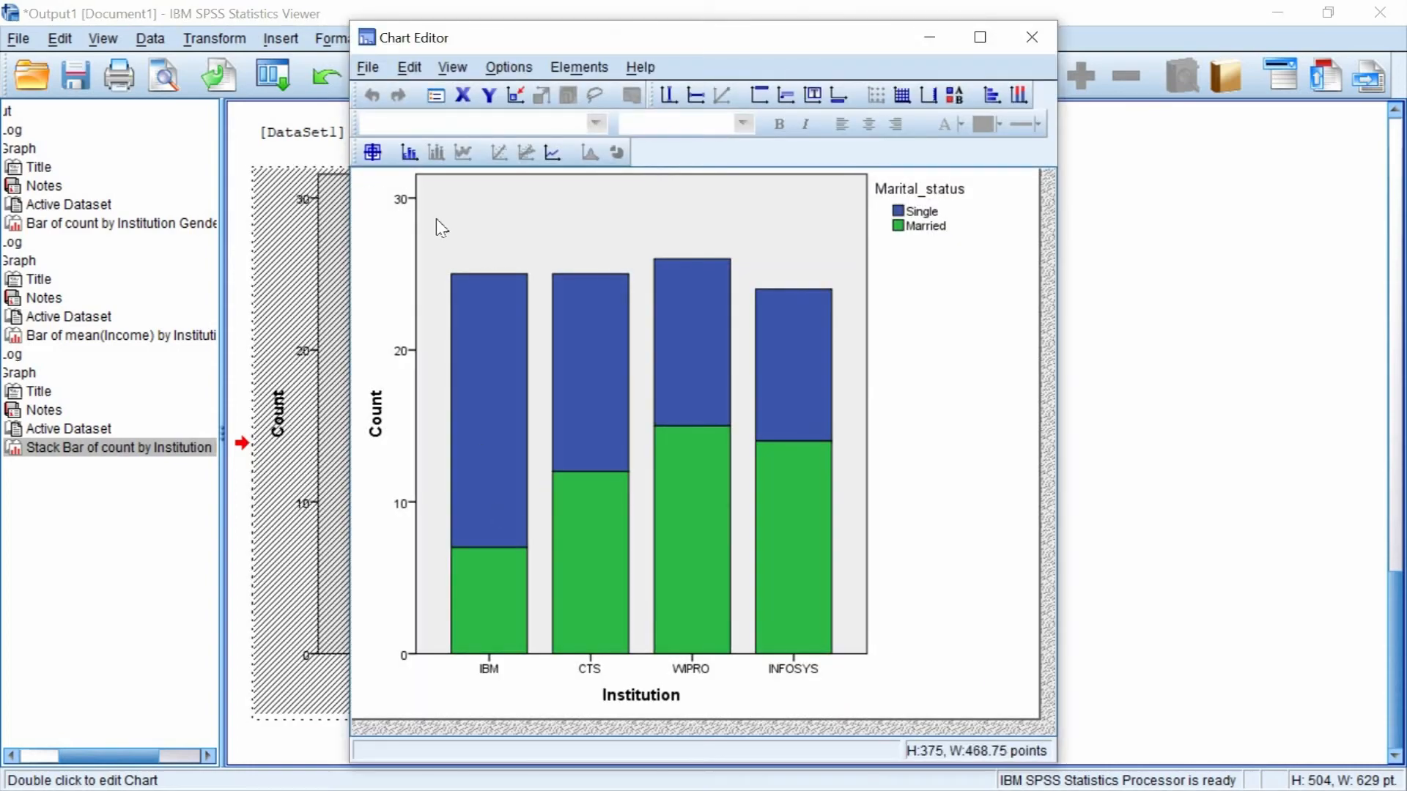
left_click(414, 155)
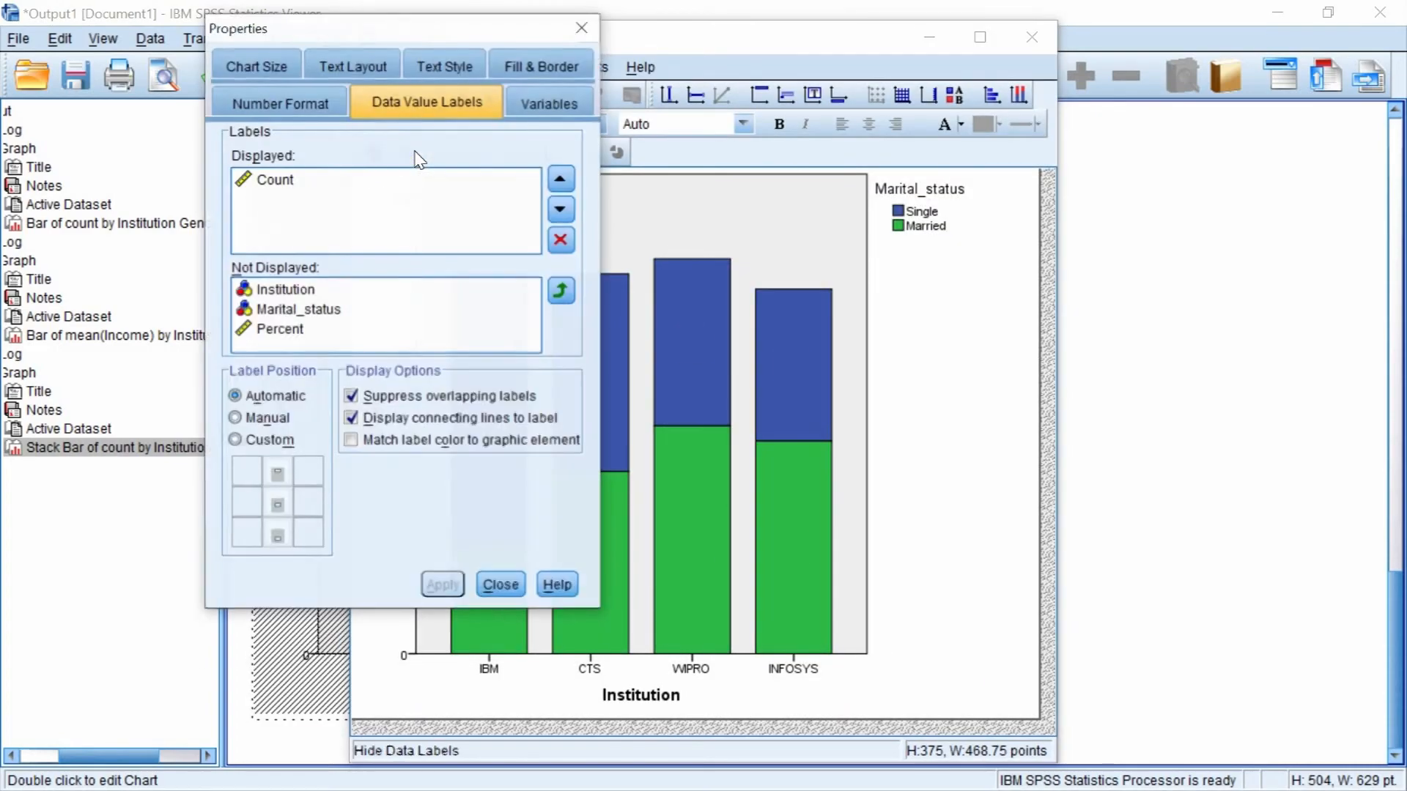
left_click_drag(402, 46, 196, 58)
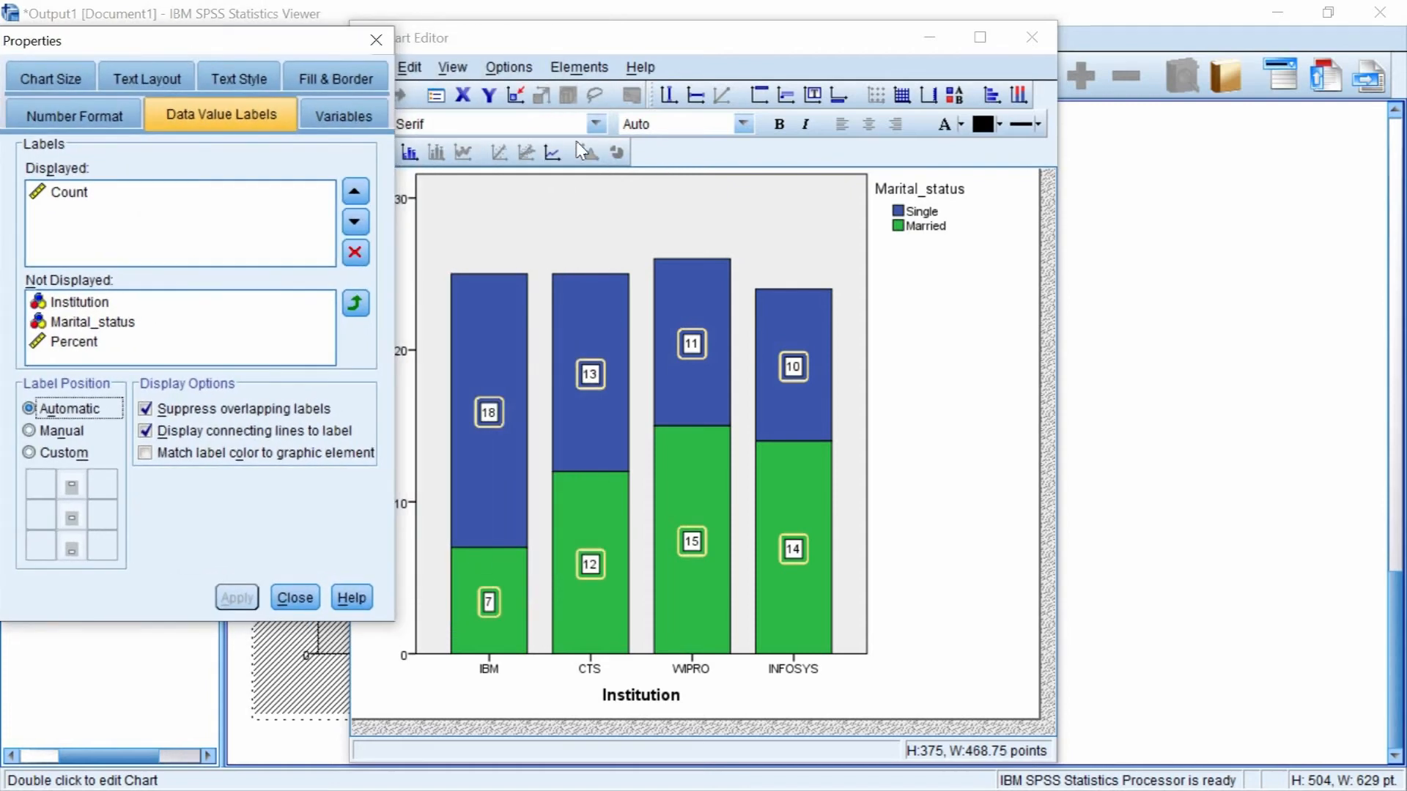
left_click(759, 37)
left_click_drag(760, 37, 915, 30)
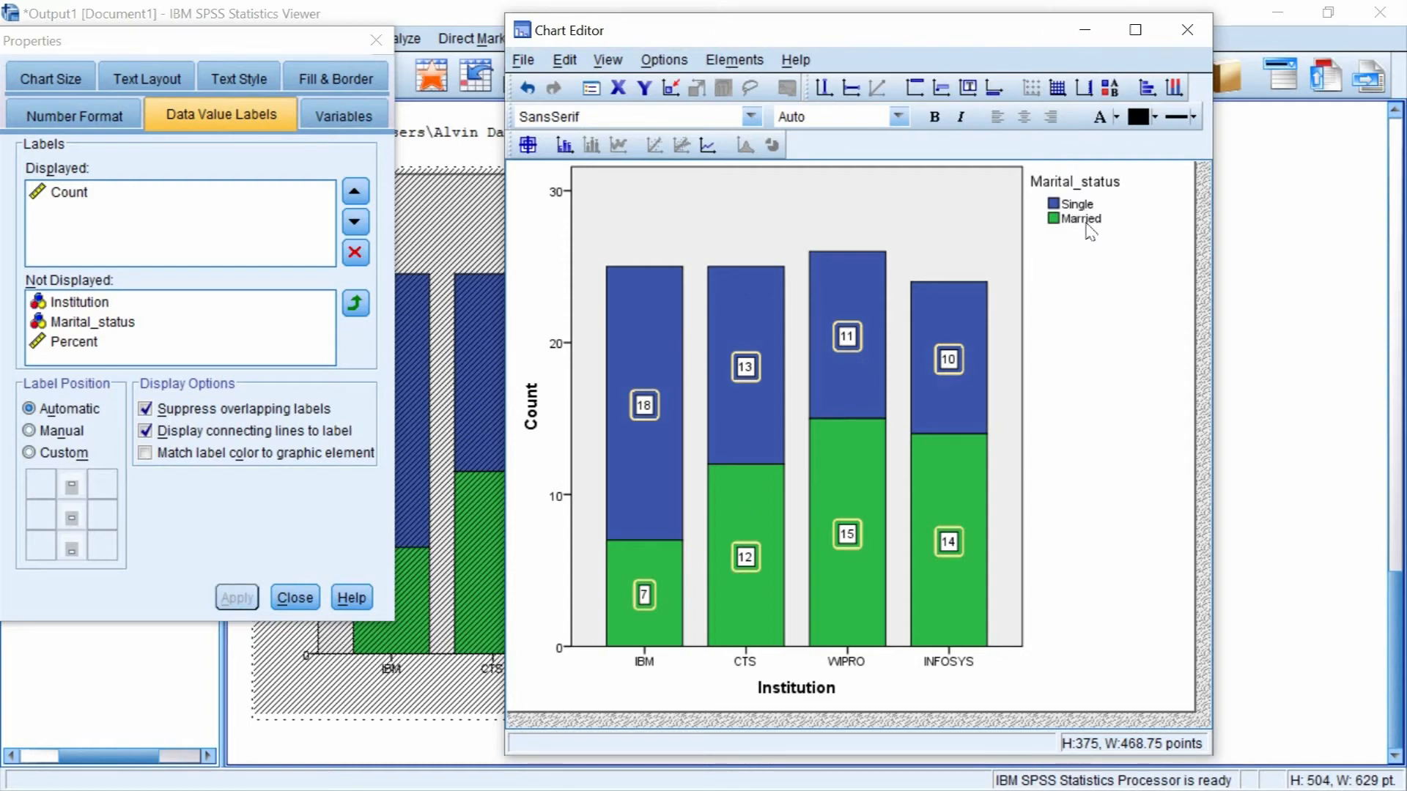
Select only the Single segments of the stacked bars and fill them with cyan (0, 255, 255)
left_click(635, 333)
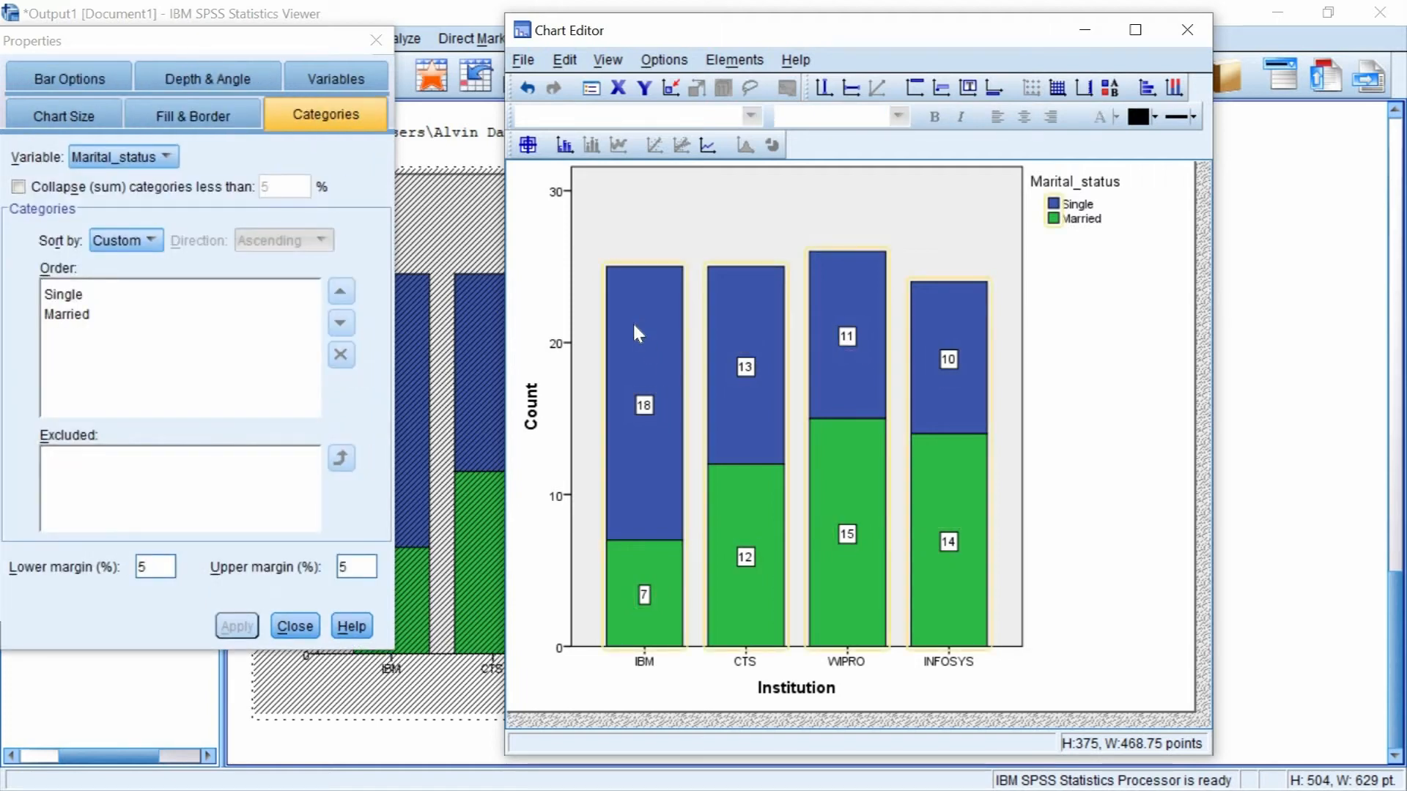
left_click(635, 327)
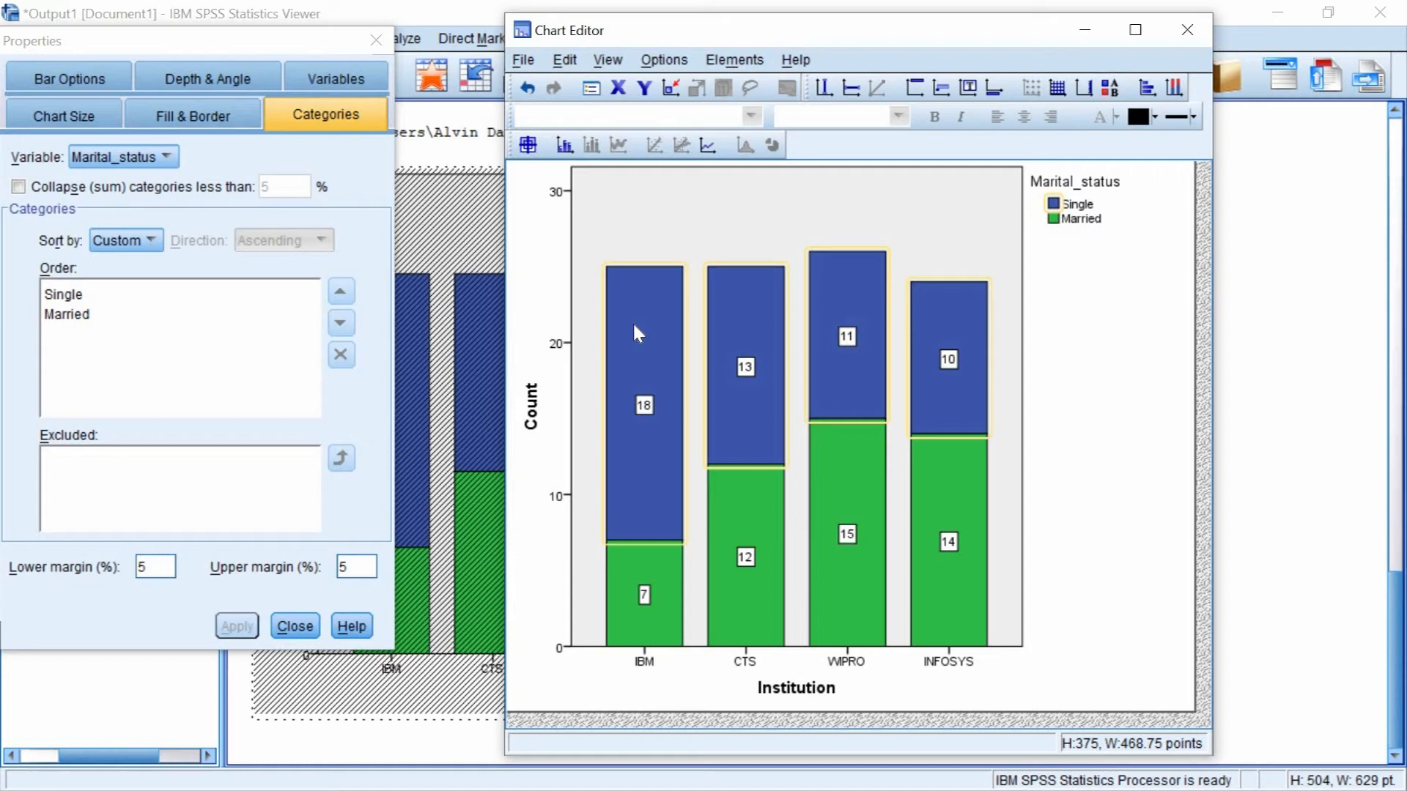
left_click(267, 51)
left_click_drag(266, 50, 286, 60)
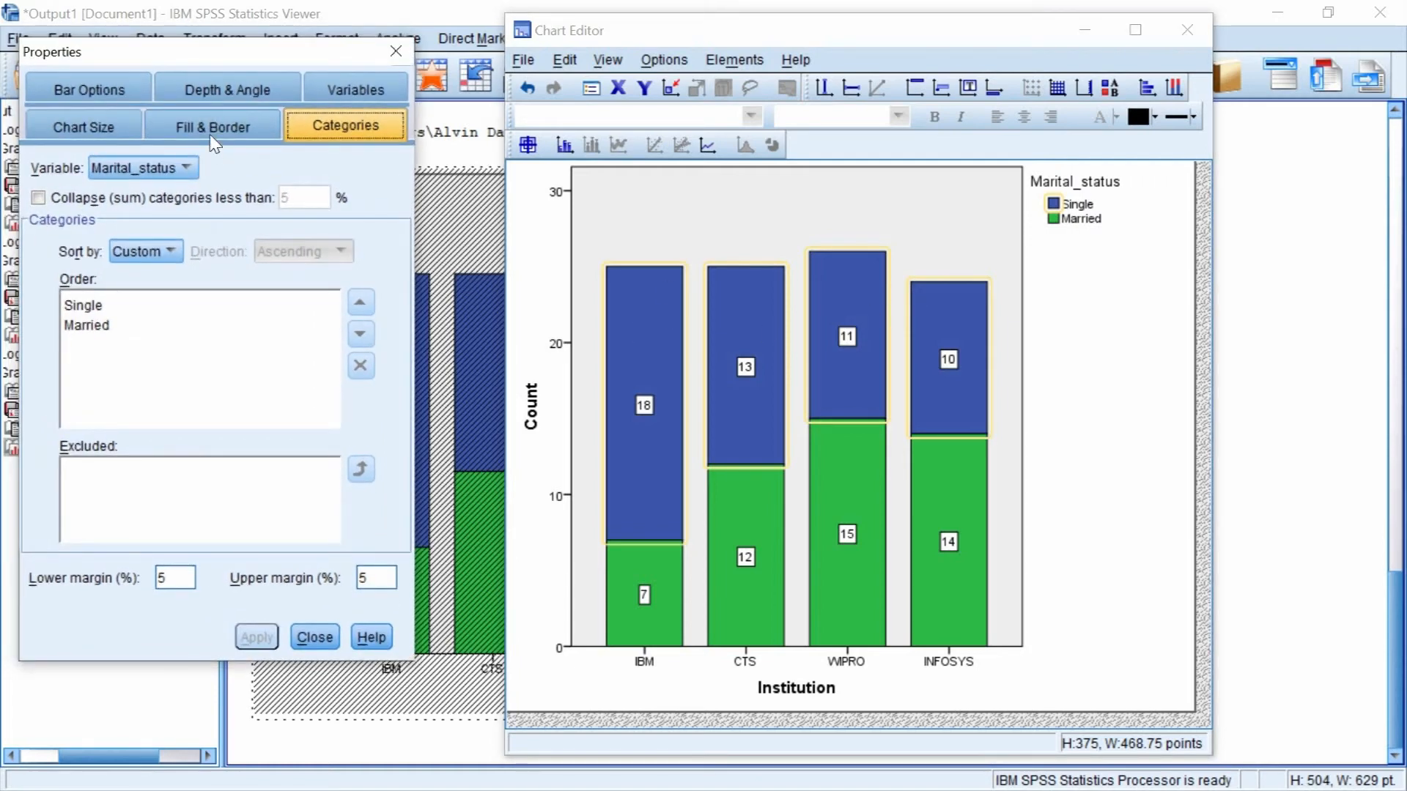
left_click(211, 135)
left_click(219, 405)
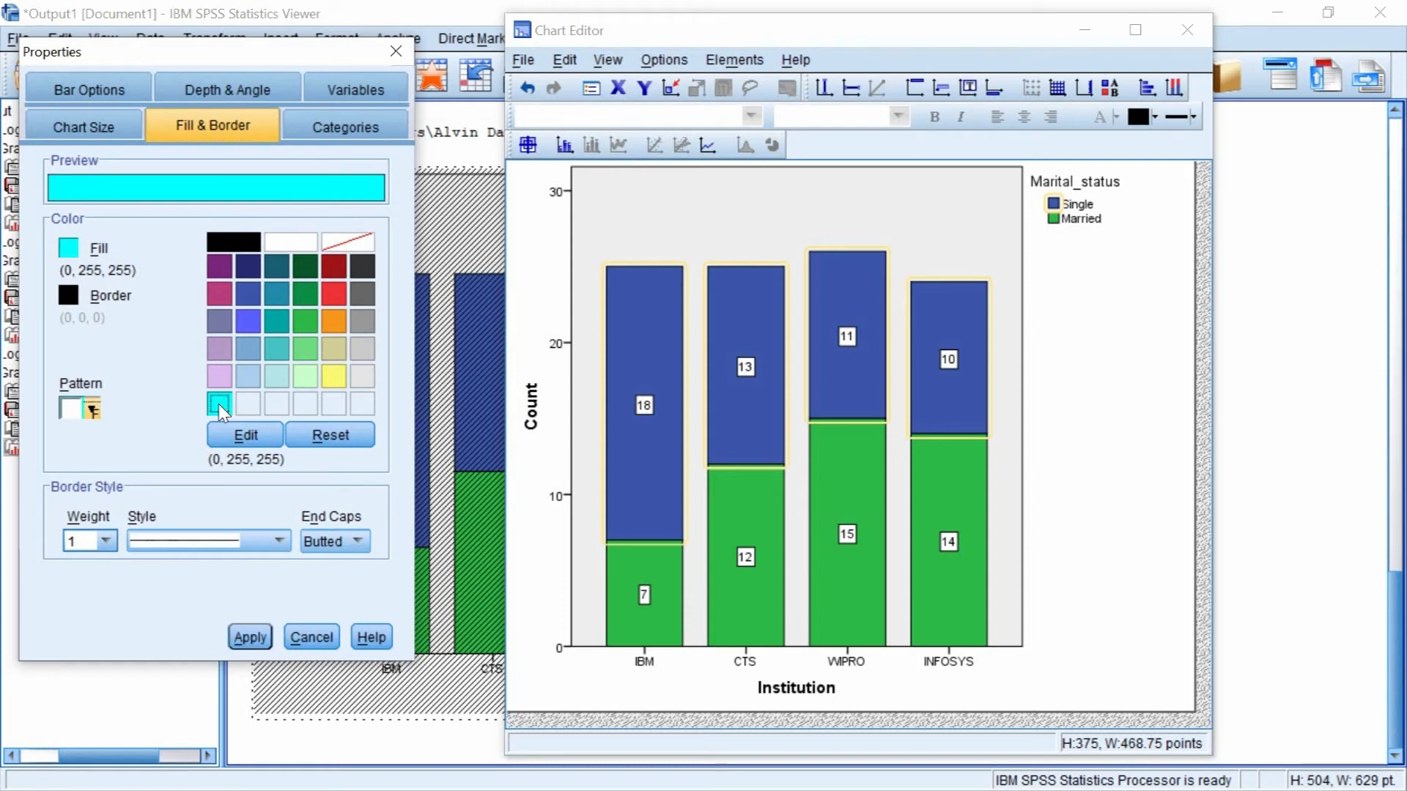
left_click(252, 637)
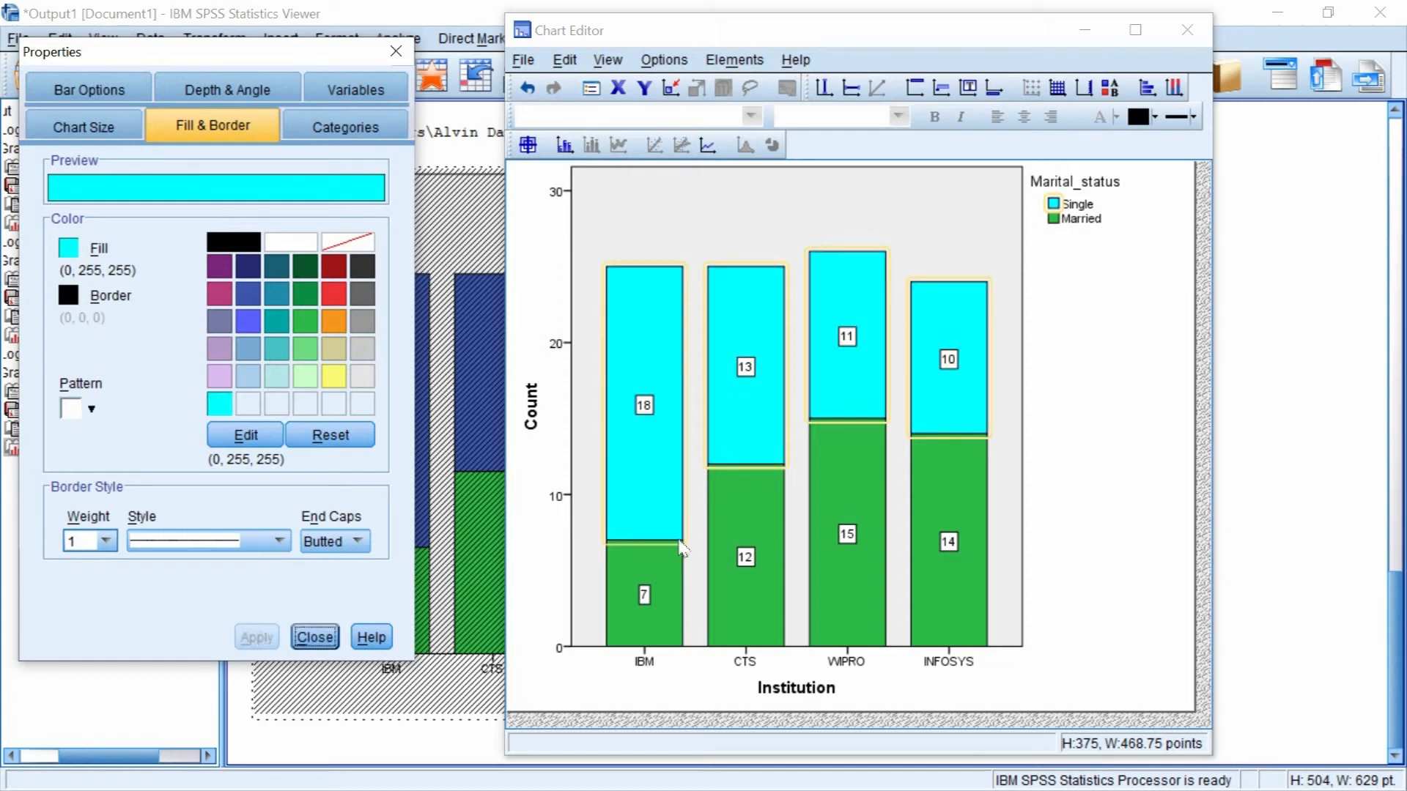
Fill the Married segments of the stacked bars with light purple (221, 186, 241)
left_click(667, 575)
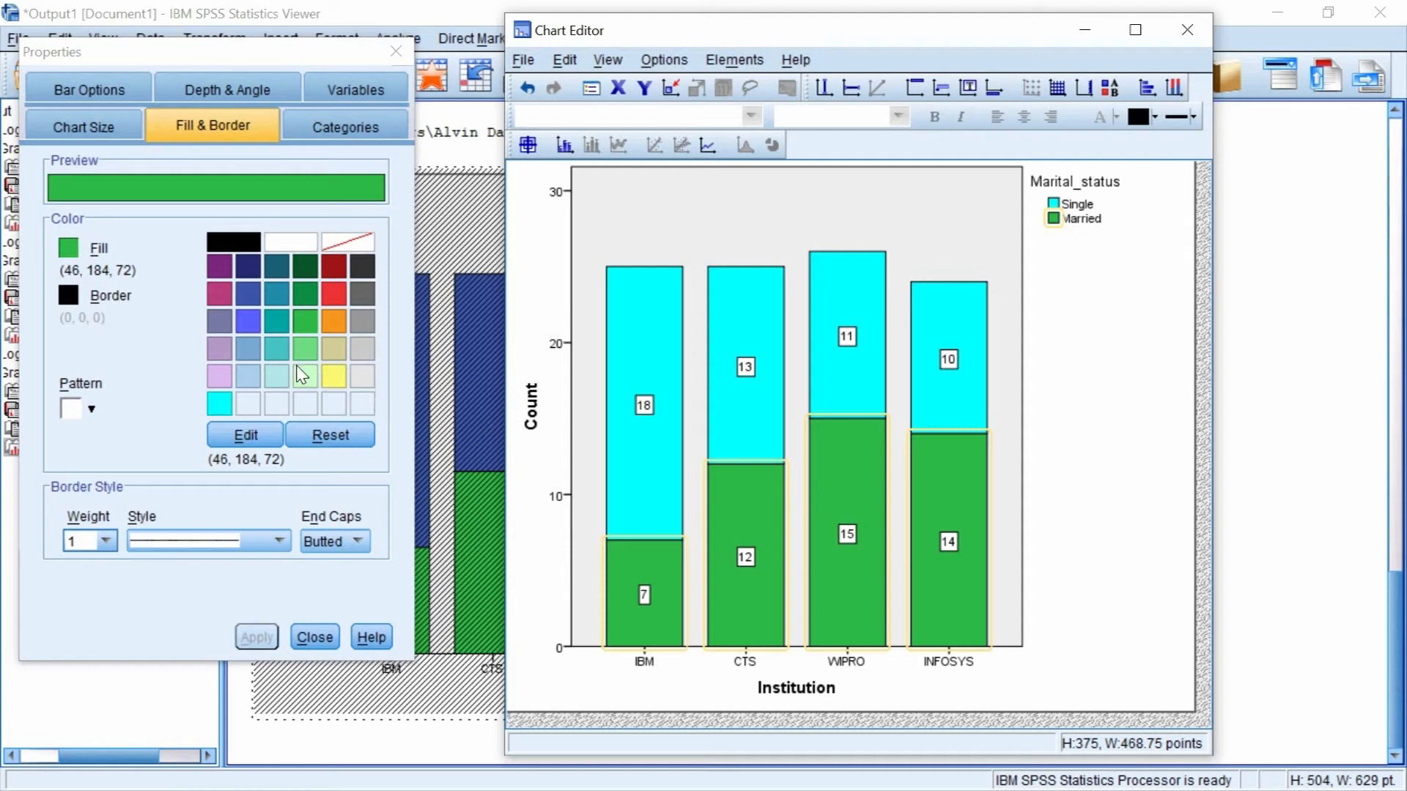
left_click(219, 376)
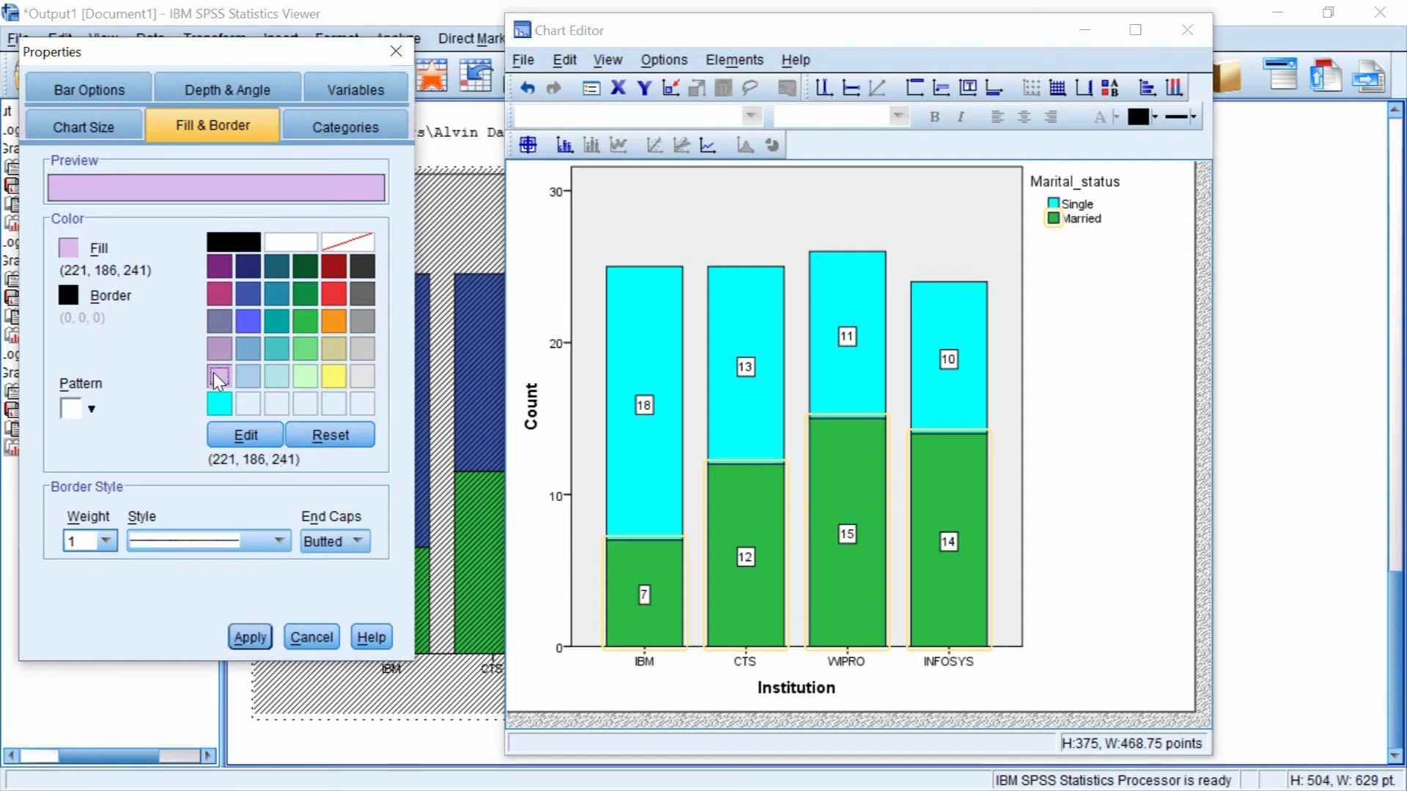
left_click(250, 638)
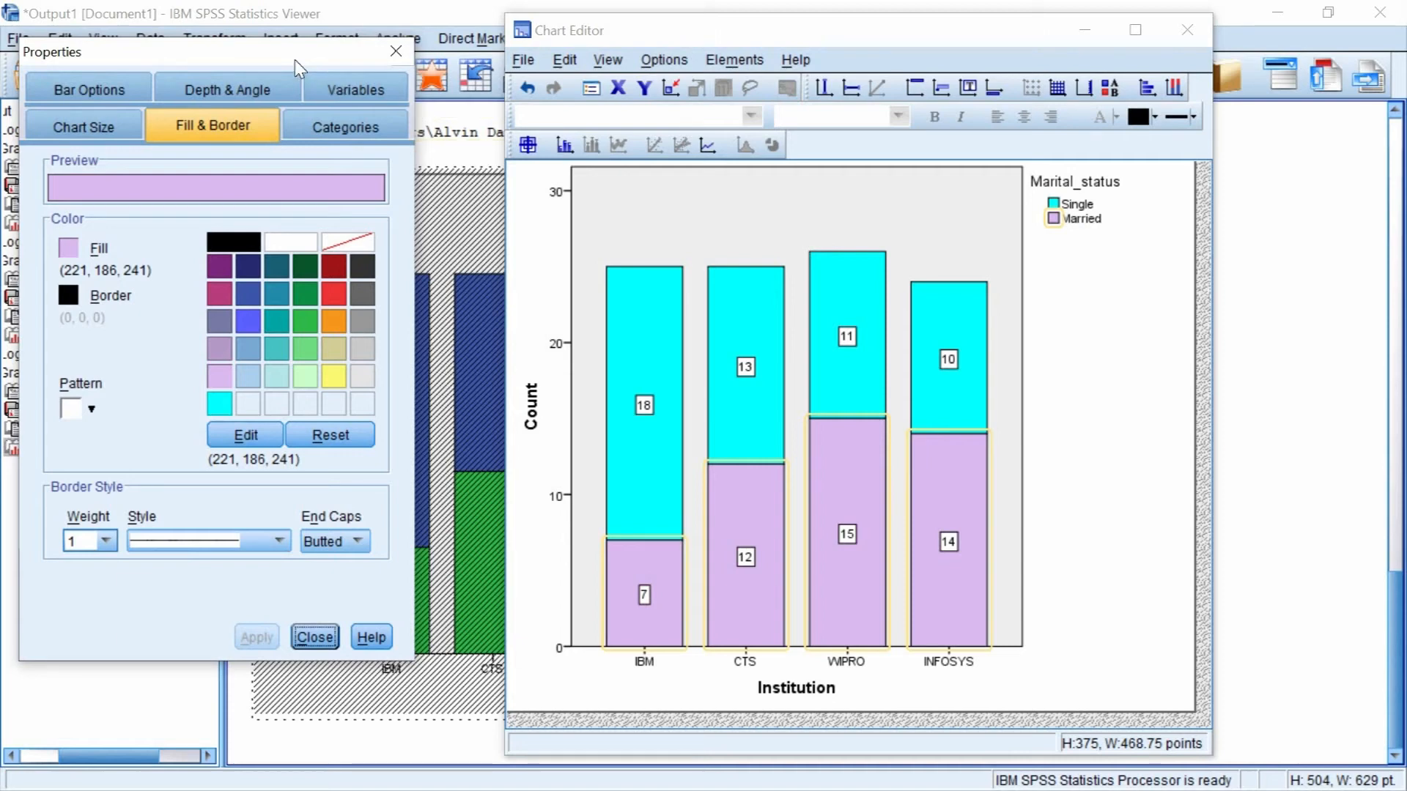
Select all the stacked bars and apply the 3-D depth effect to them
left_click(1133, 328)
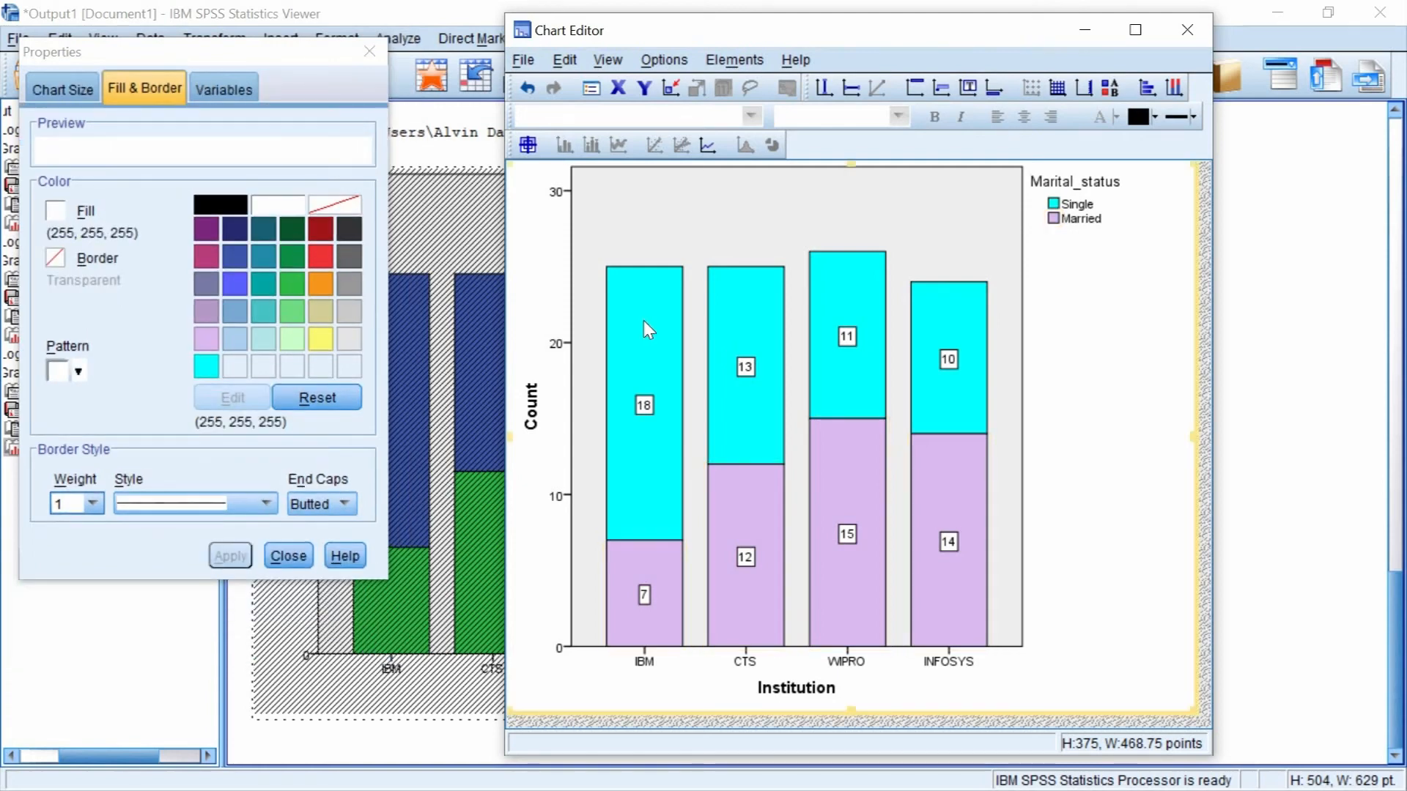
left_click(643, 319)
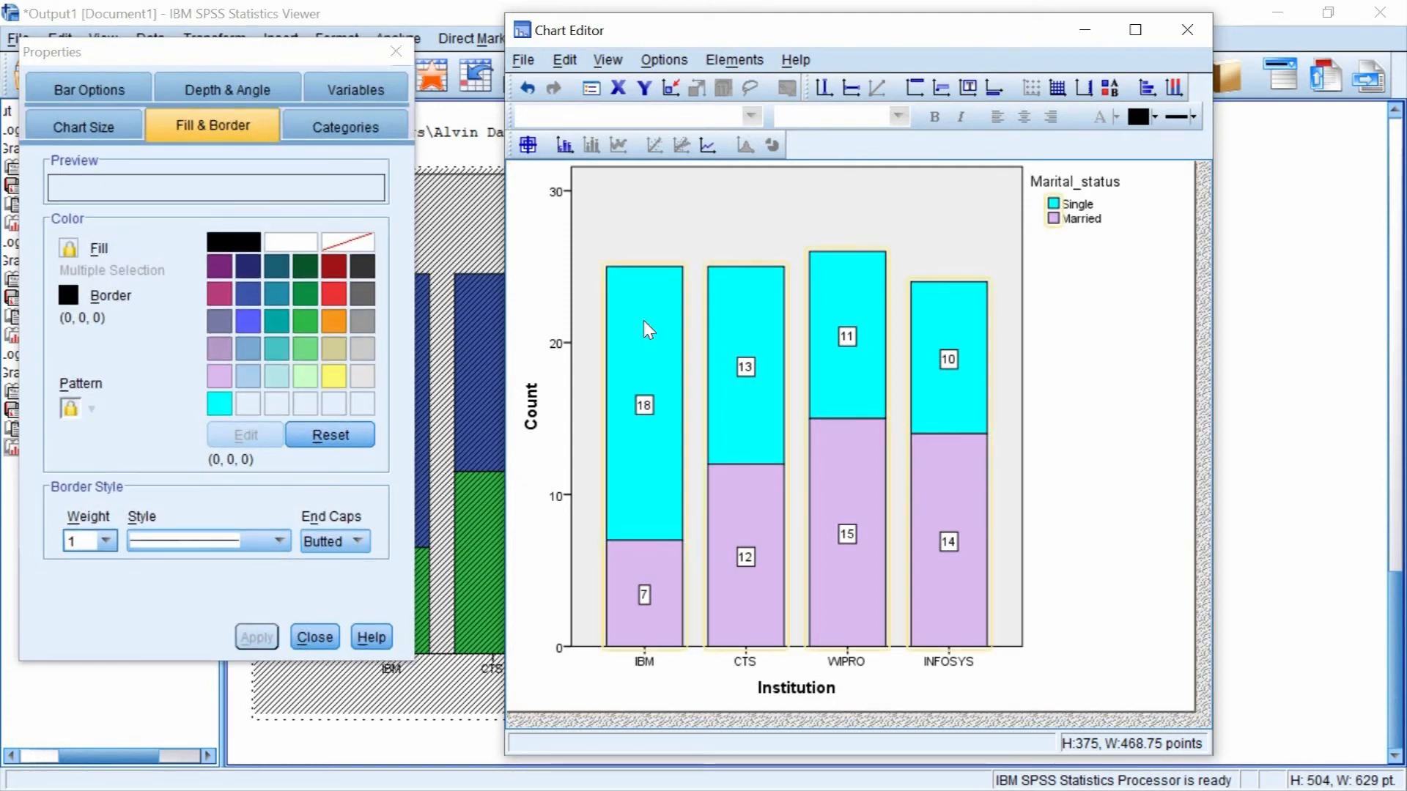
left_click(223, 89)
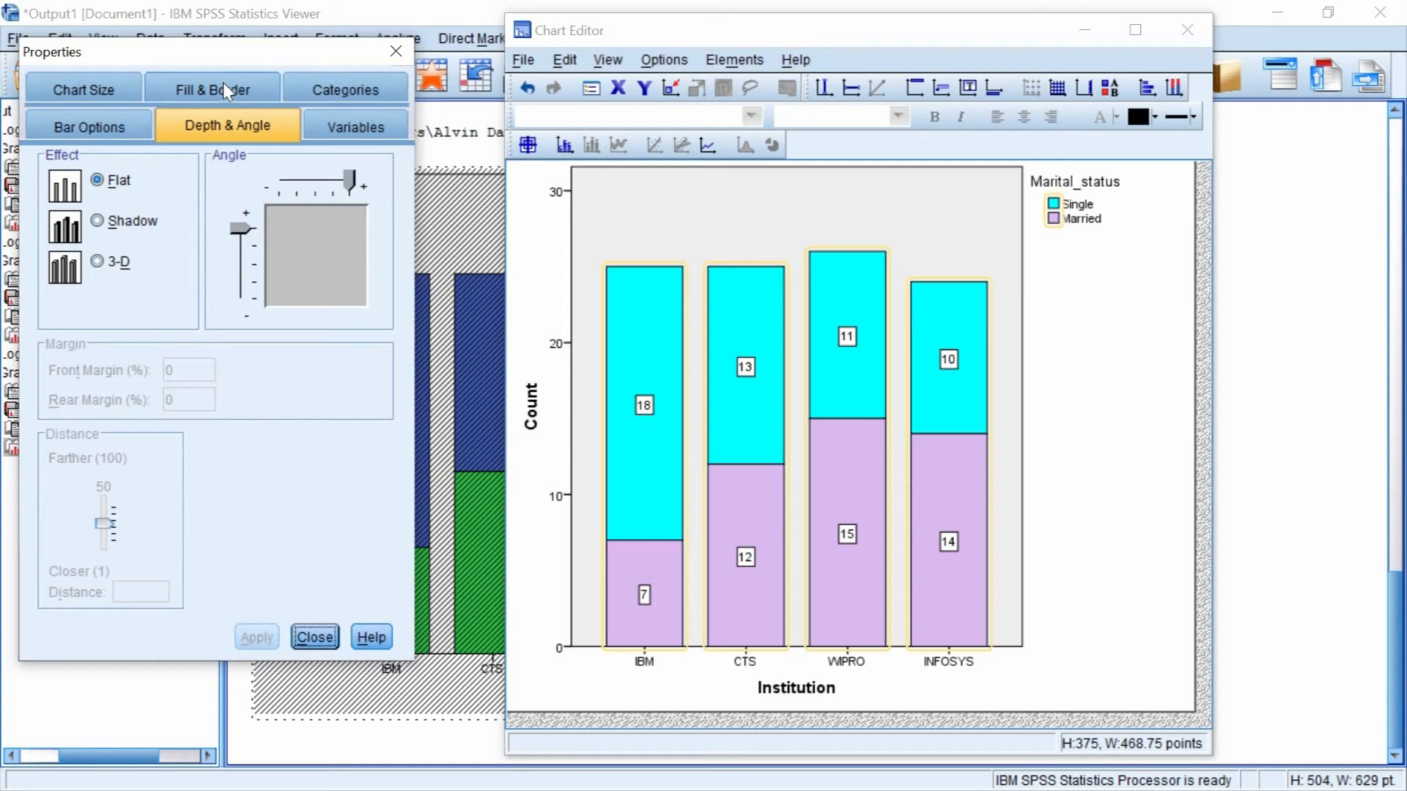
left_click(117, 263)
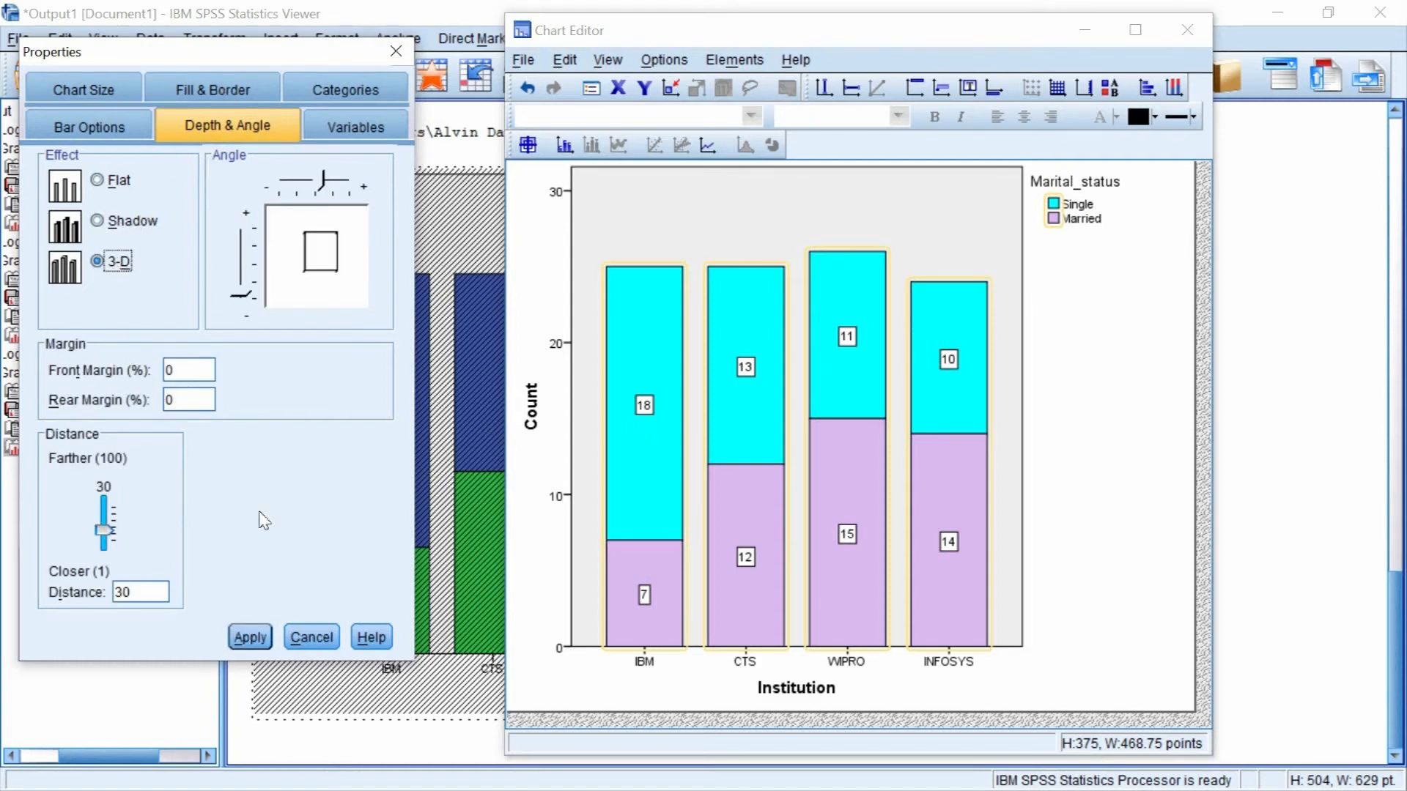
left_click(260, 639)
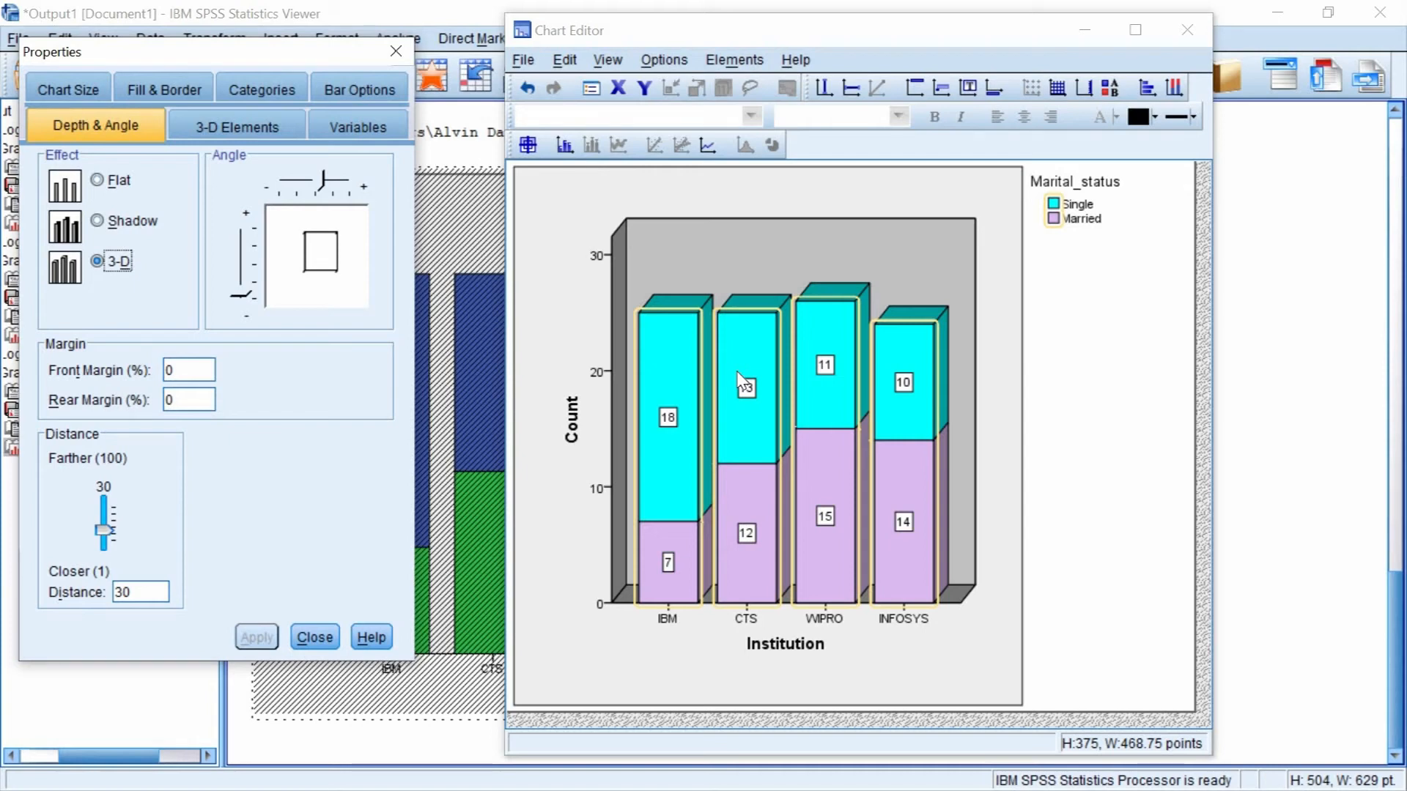
Set the width of the stacked bars to 65% and apply it
left_click(346, 88)
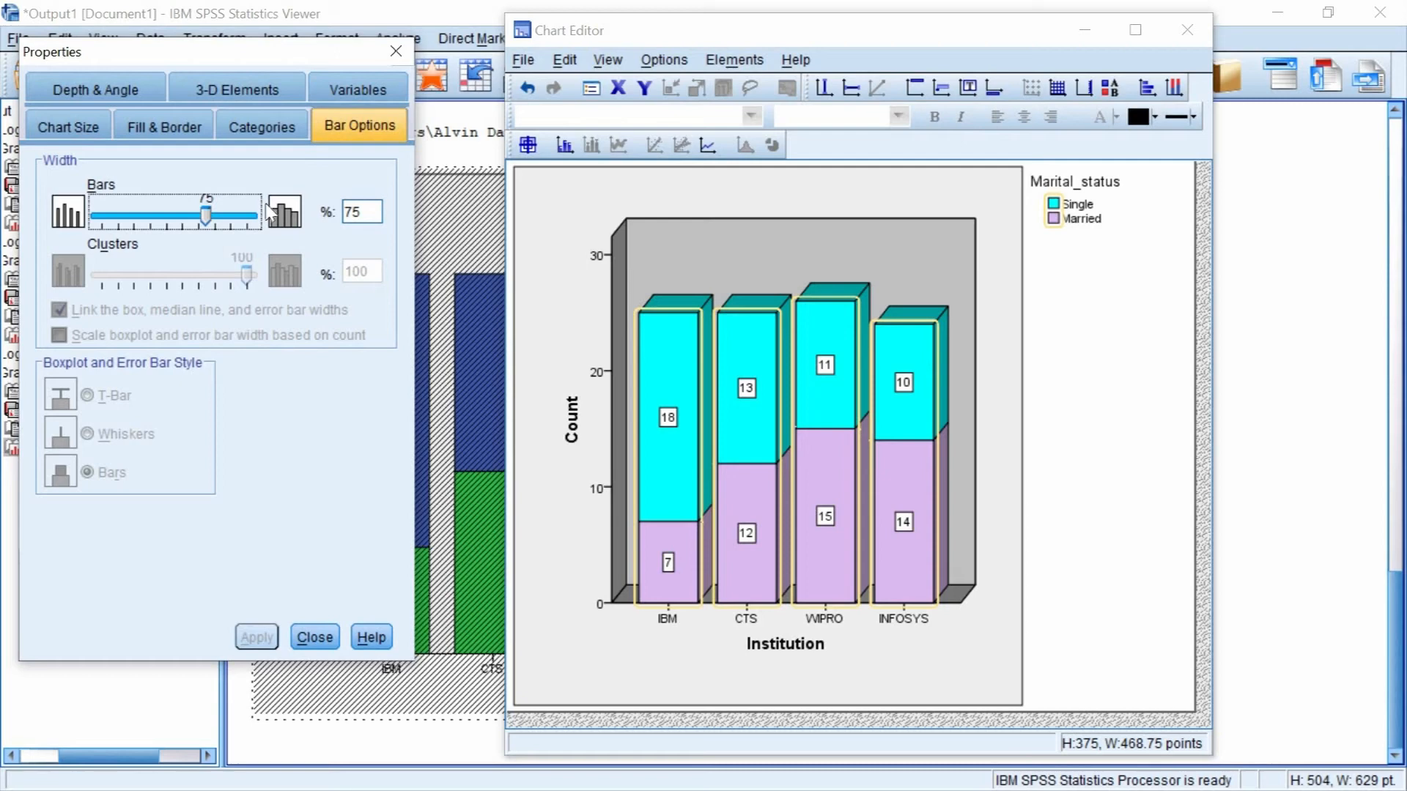
left_click_drag(366, 211, 346, 217)
type("6")
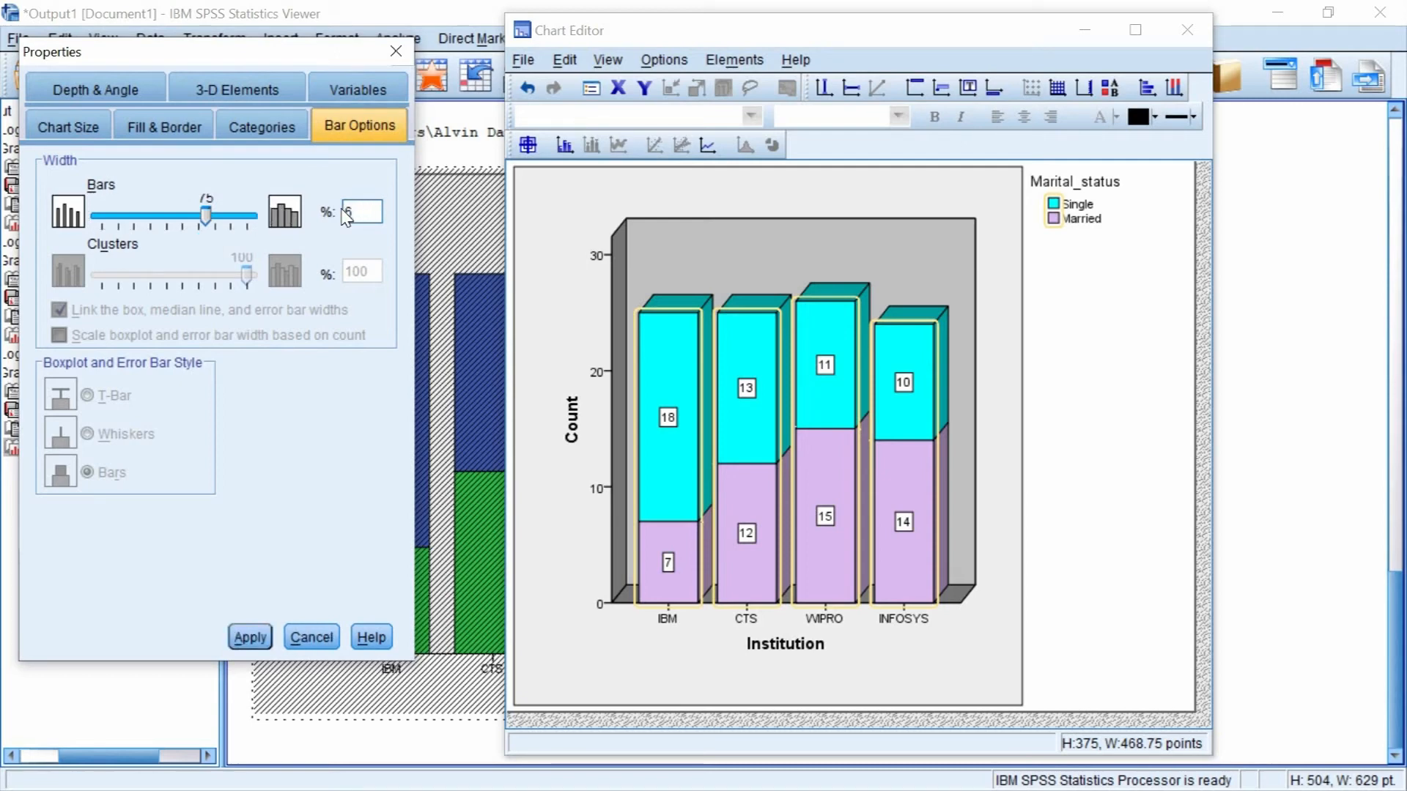
type("5")
left_click(251, 636)
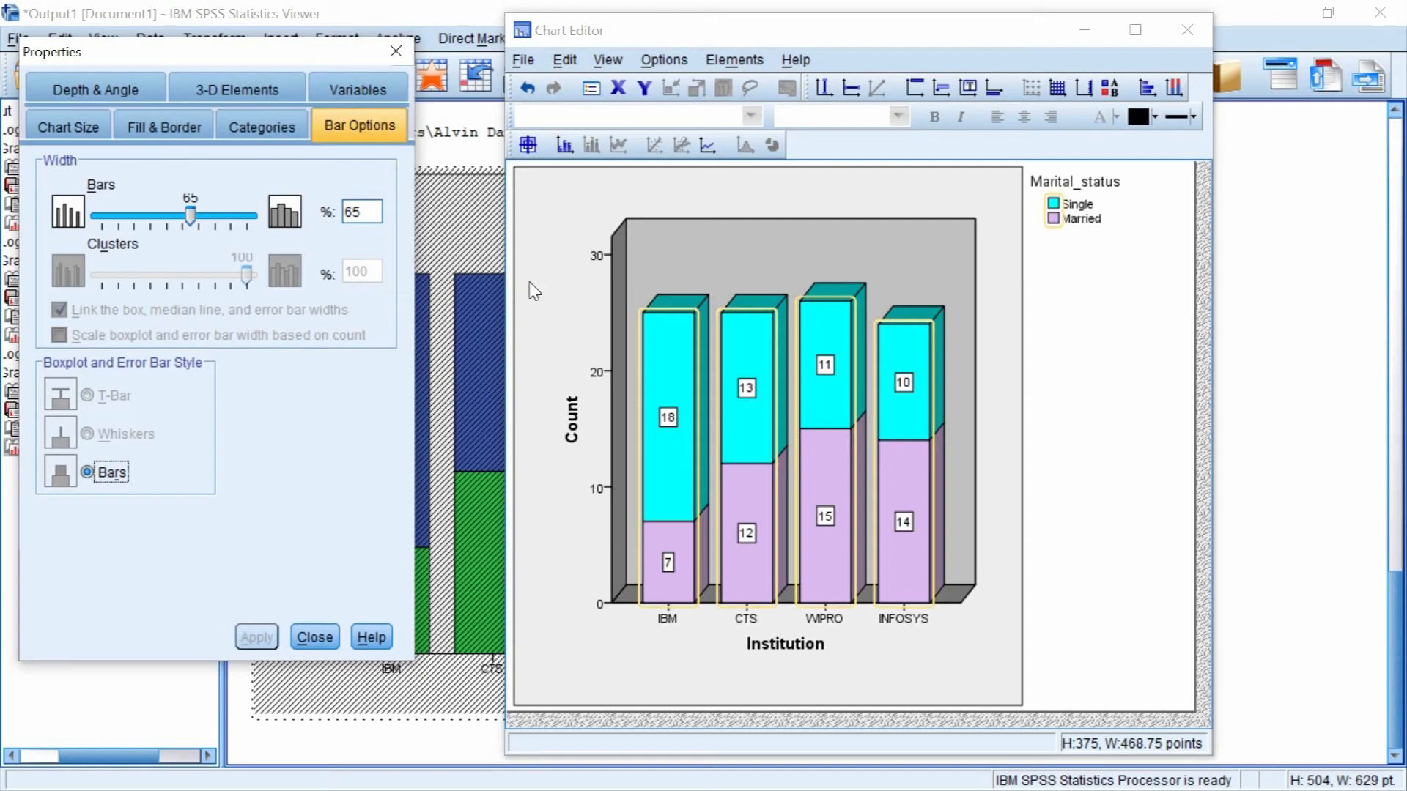
Close the chart properties and finish editing the stacked count chart, returning to the output
left_click(395, 51)
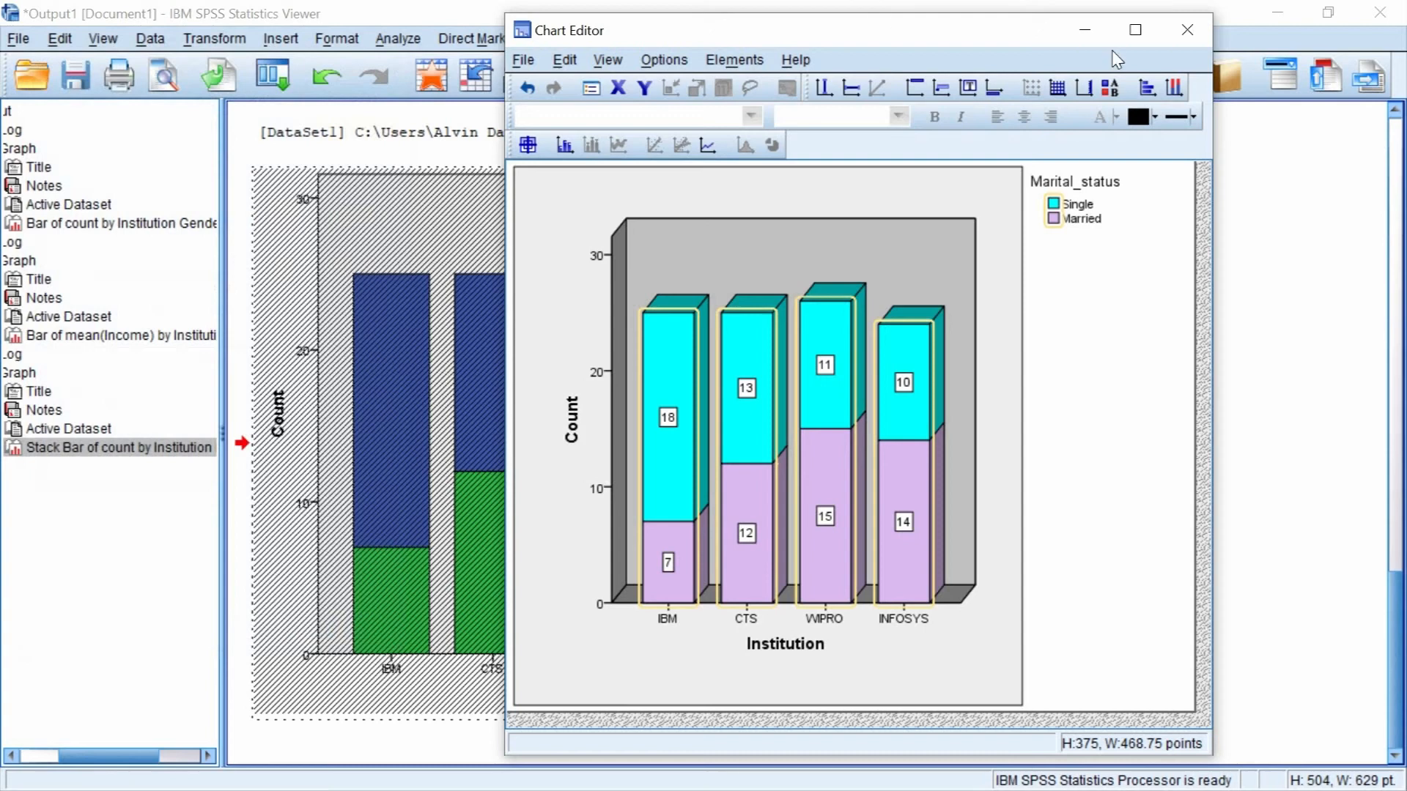
left_click(1196, 31)
left_click(1178, 29)
left_click(1172, 294)
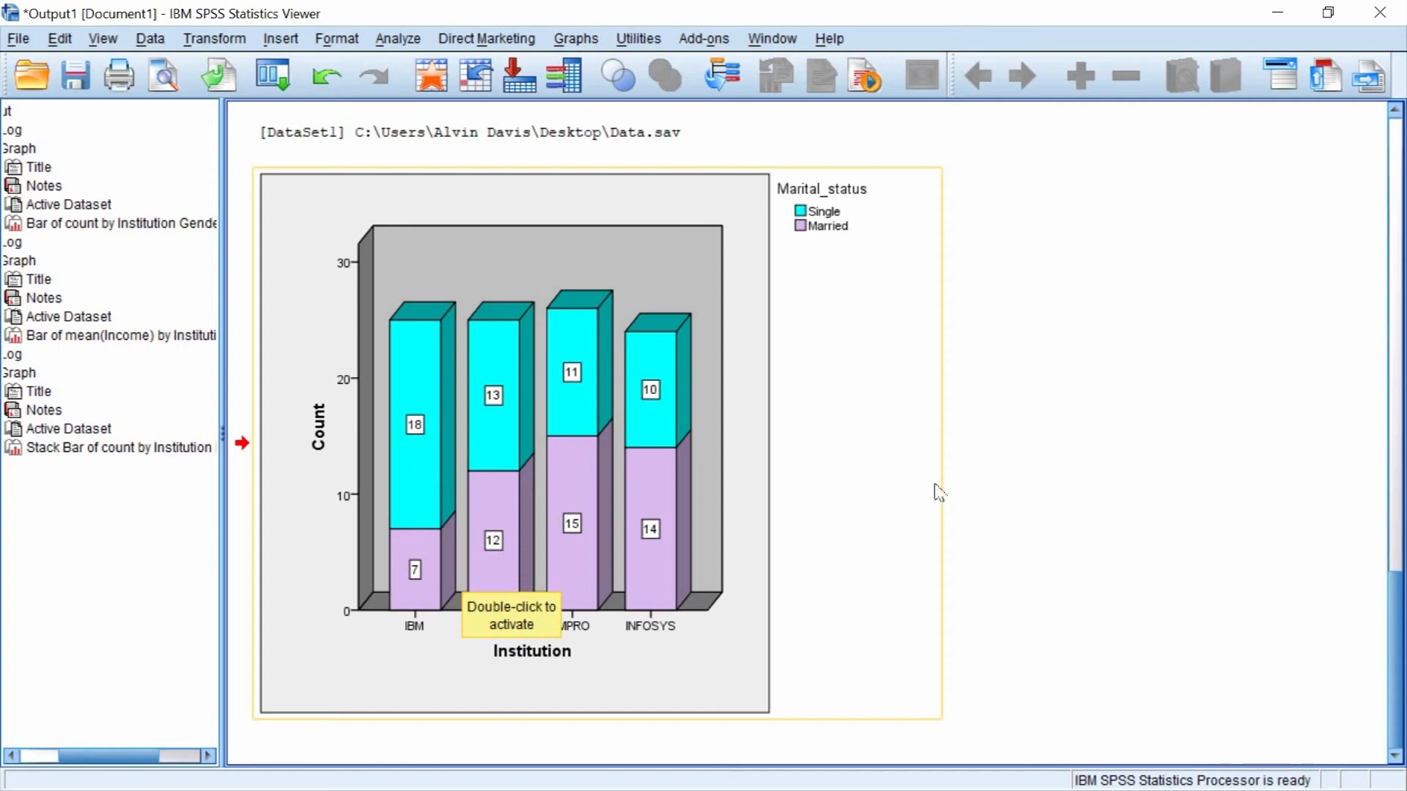
left_click(980, 489)
left_click(542, 666)
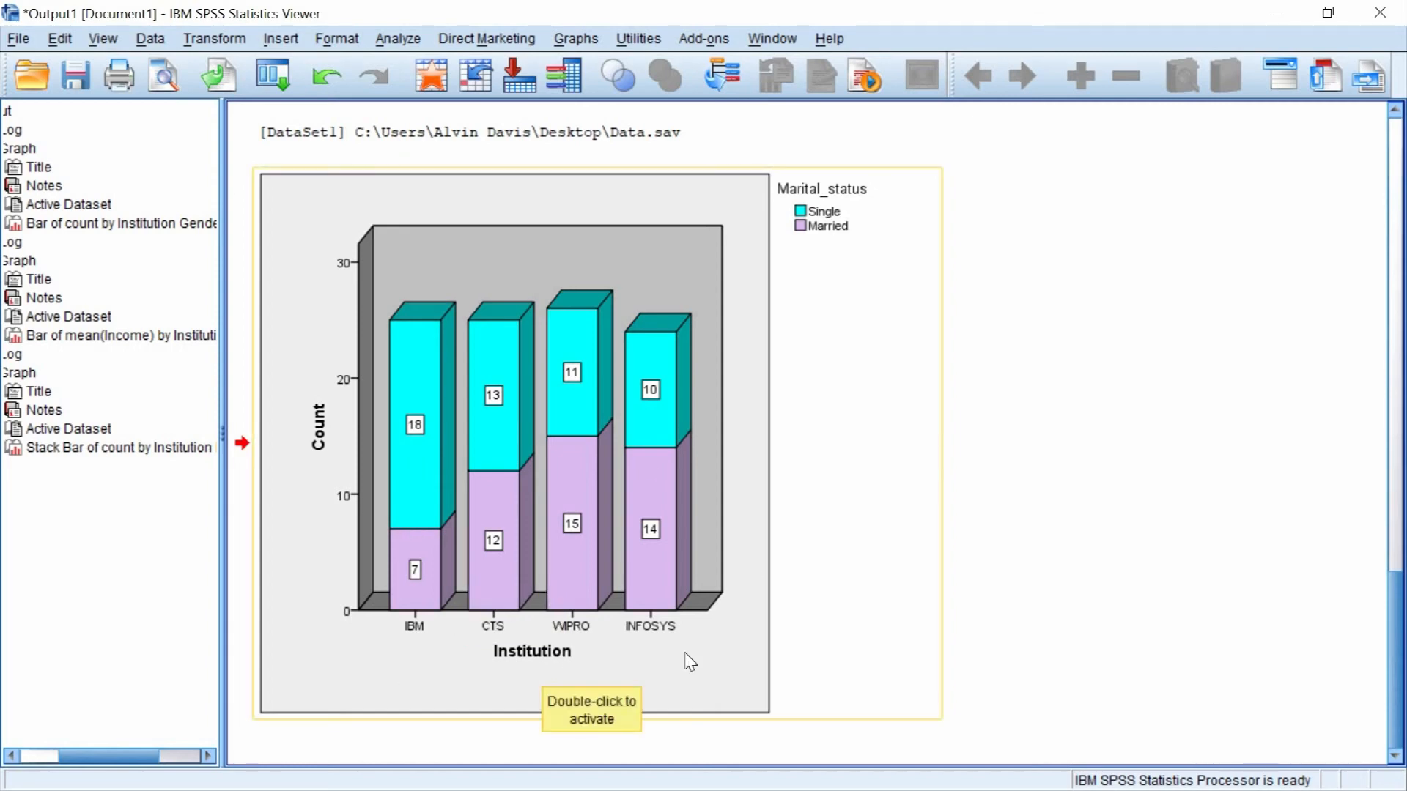
Create a stacked bar chart from summaries for groups of cases showing mean Income by Institution, stacked by Marital_status
left_click(575, 41)
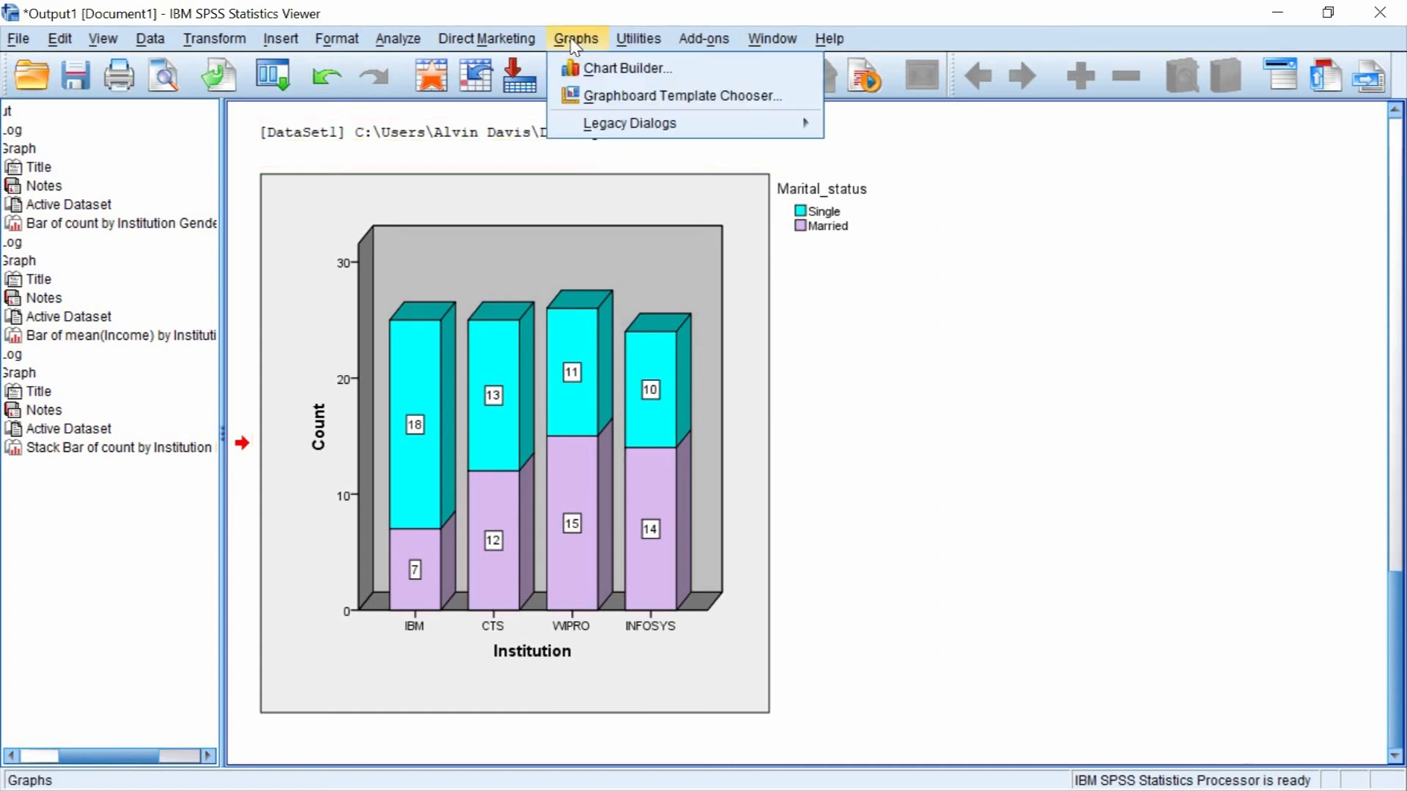
mouse_move(792, 124)
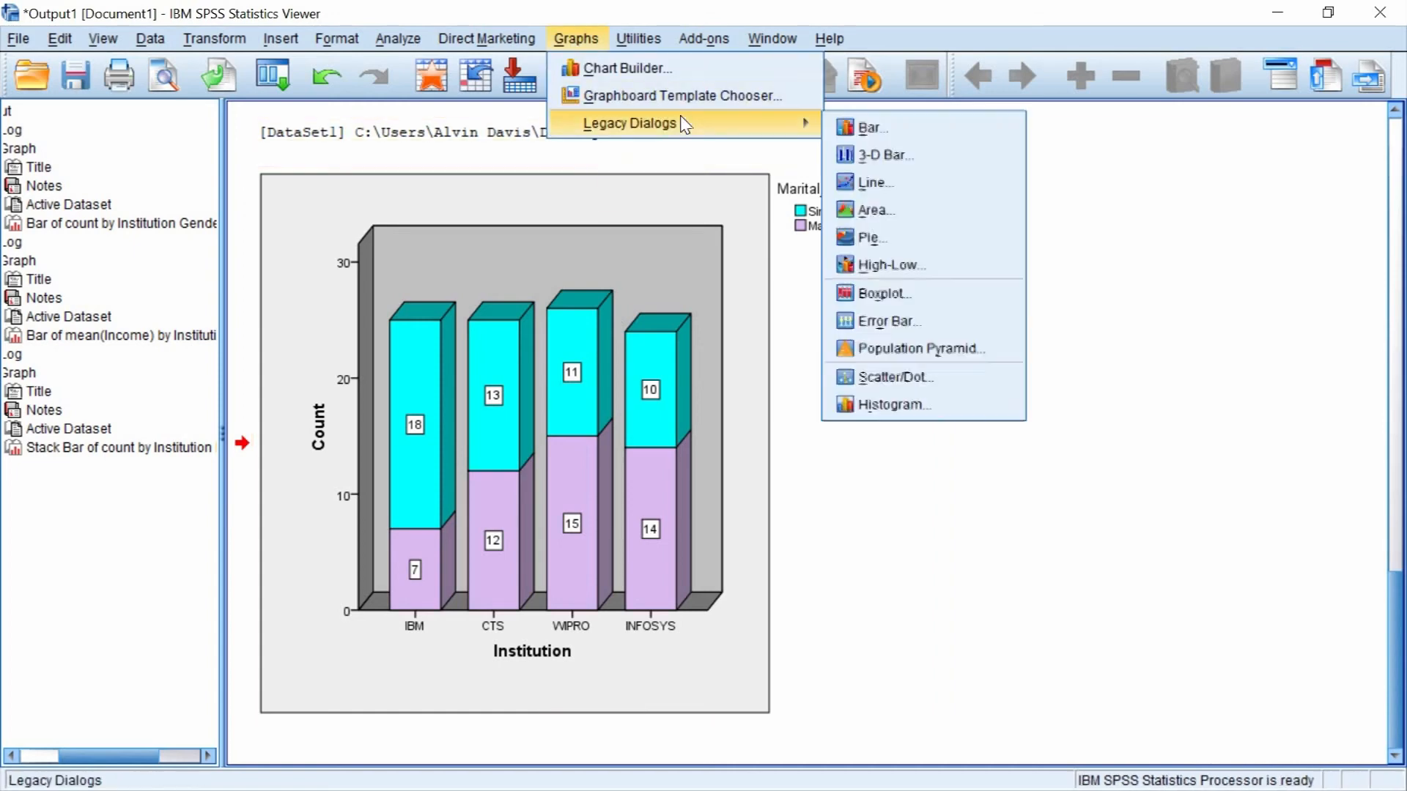
left_click(879, 129)
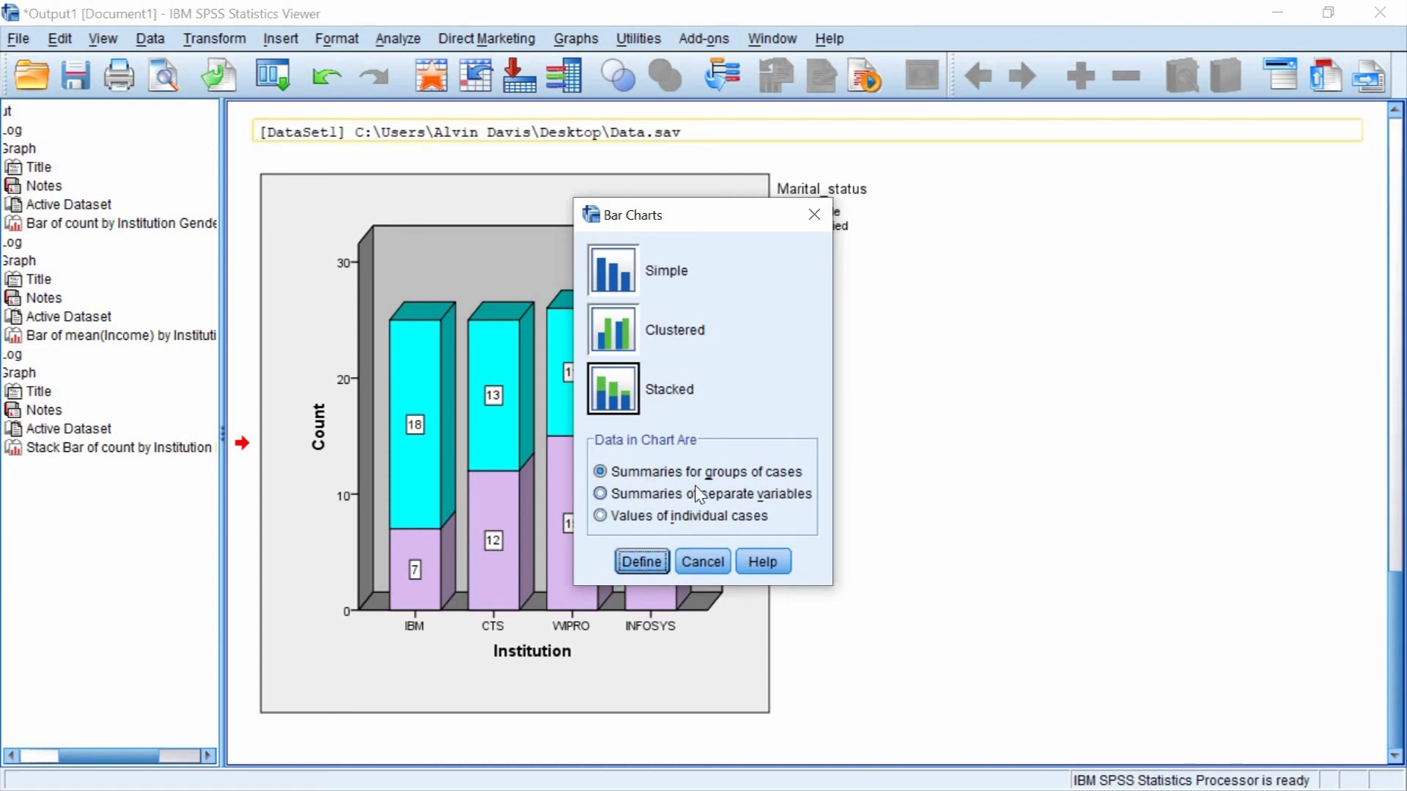
left_click(651, 565)
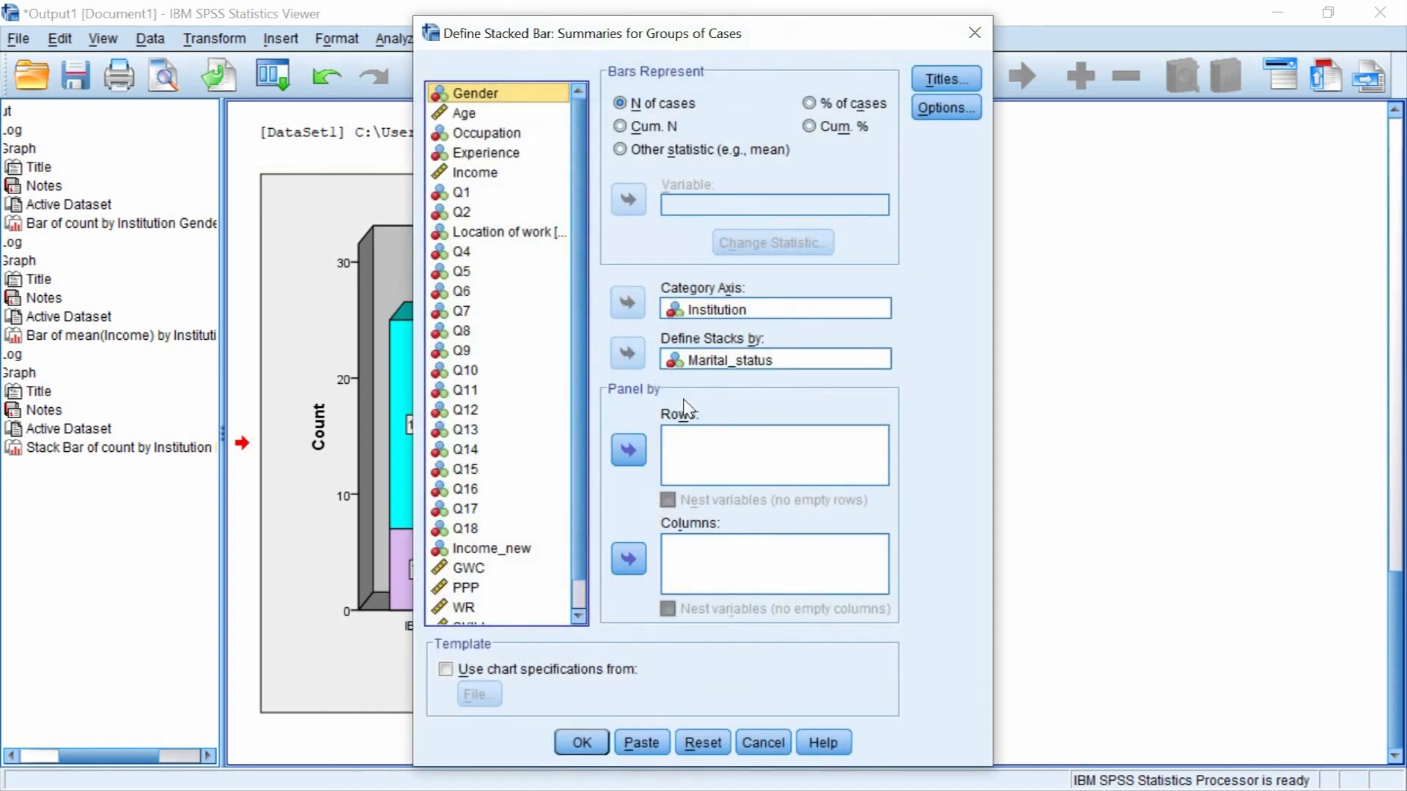
left_click(652, 151)
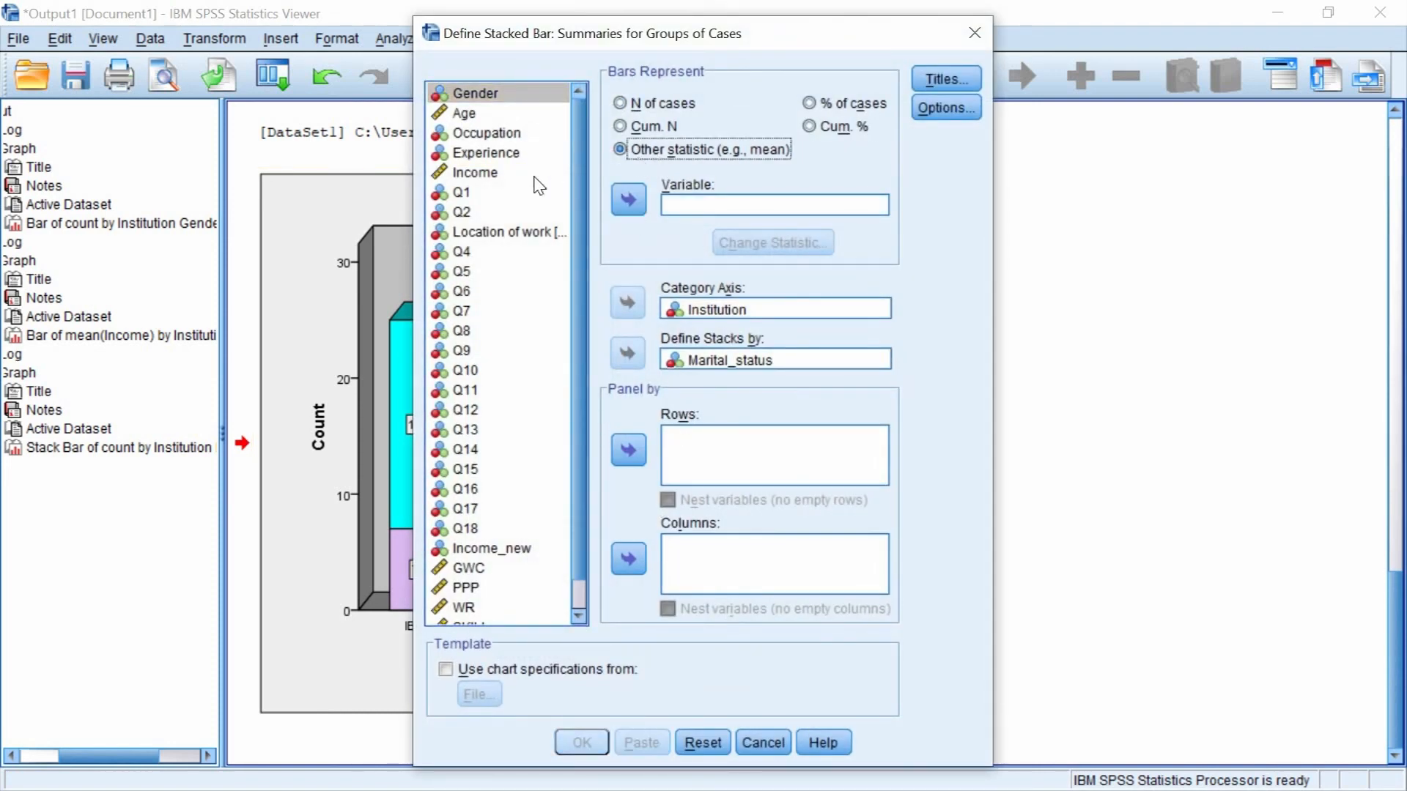
left_click(490, 176)
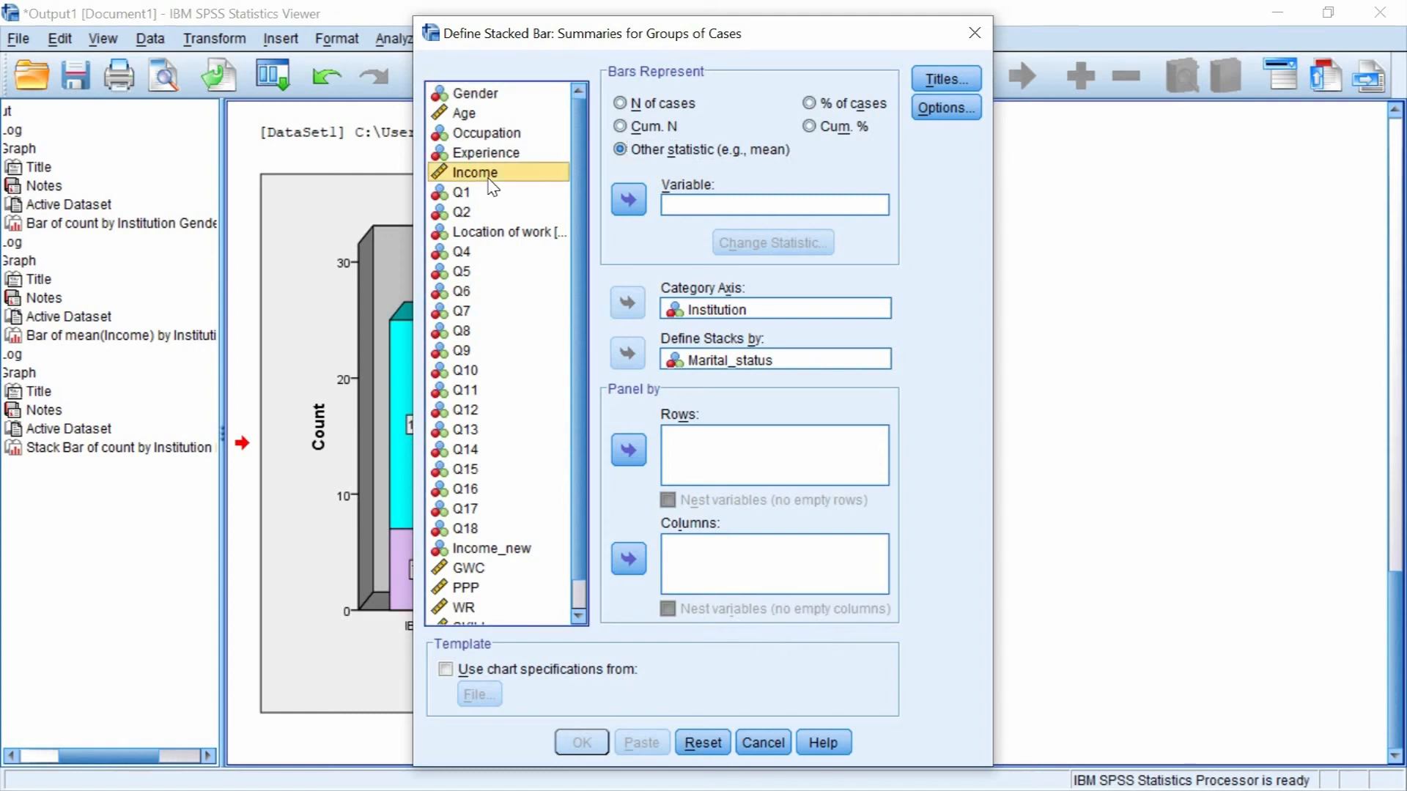
left_click(627, 209)
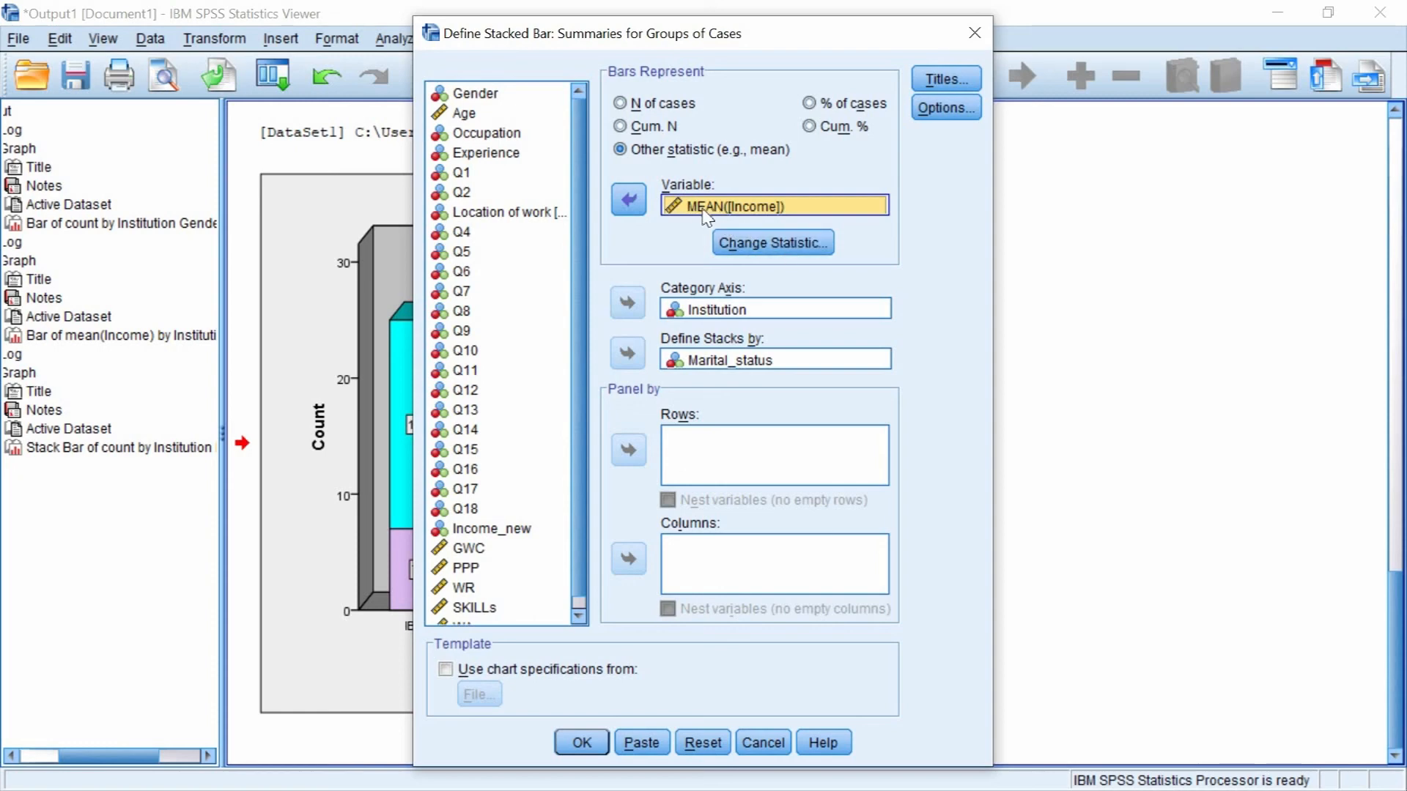
left_click(597, 745)
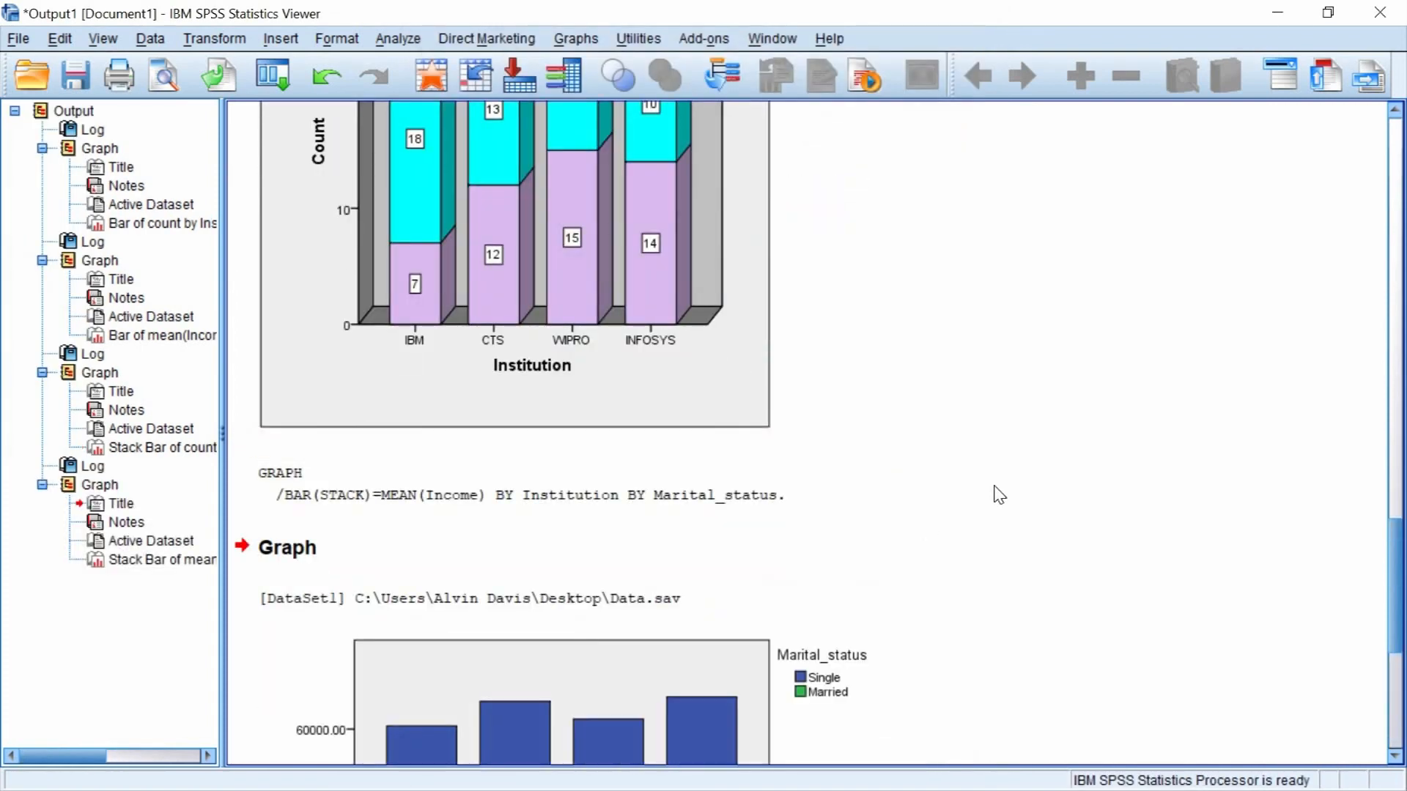
Open the new stacked mean income chart for editing and show the Income data labels on its bars
left_click(481, 506)
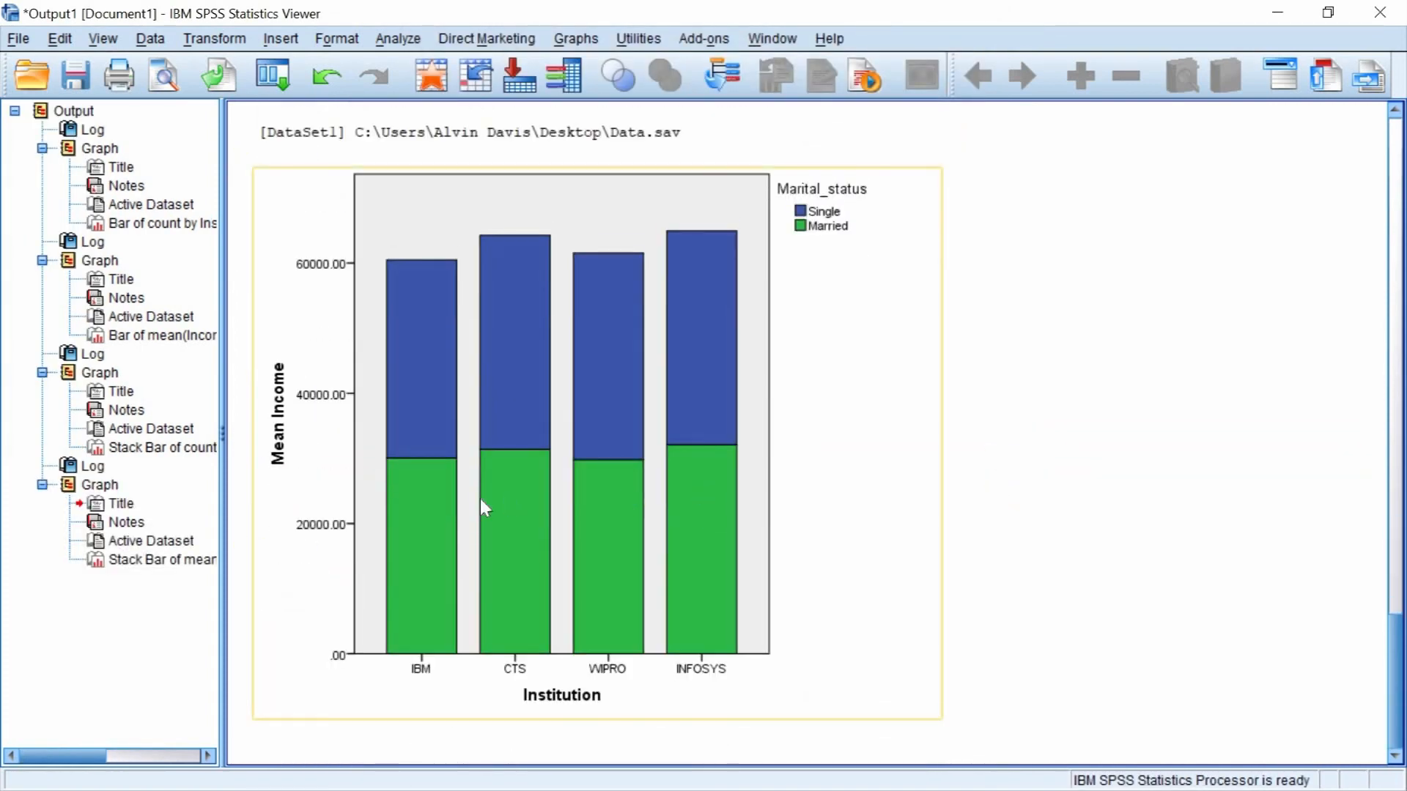
left_click(447, 499)
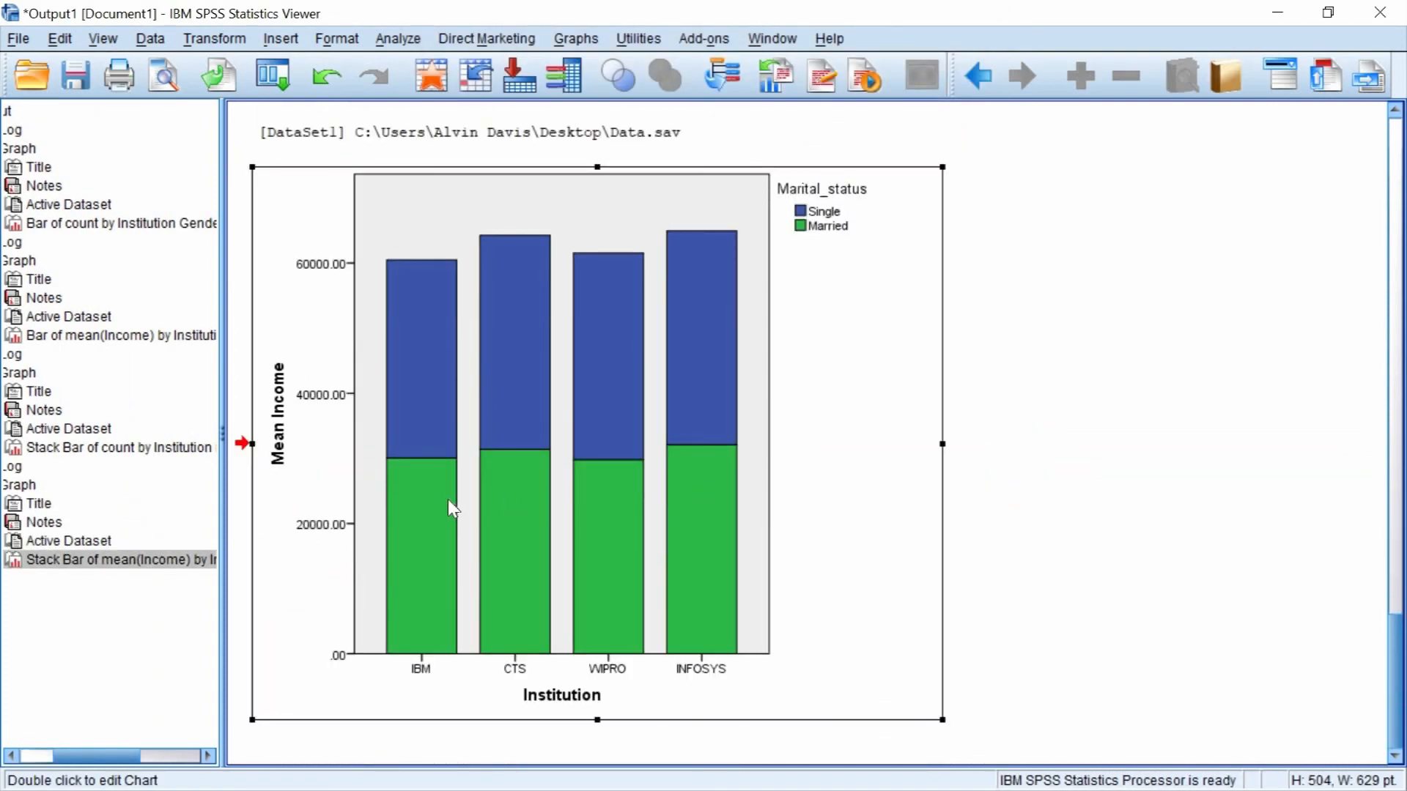
double_click(433, 463)
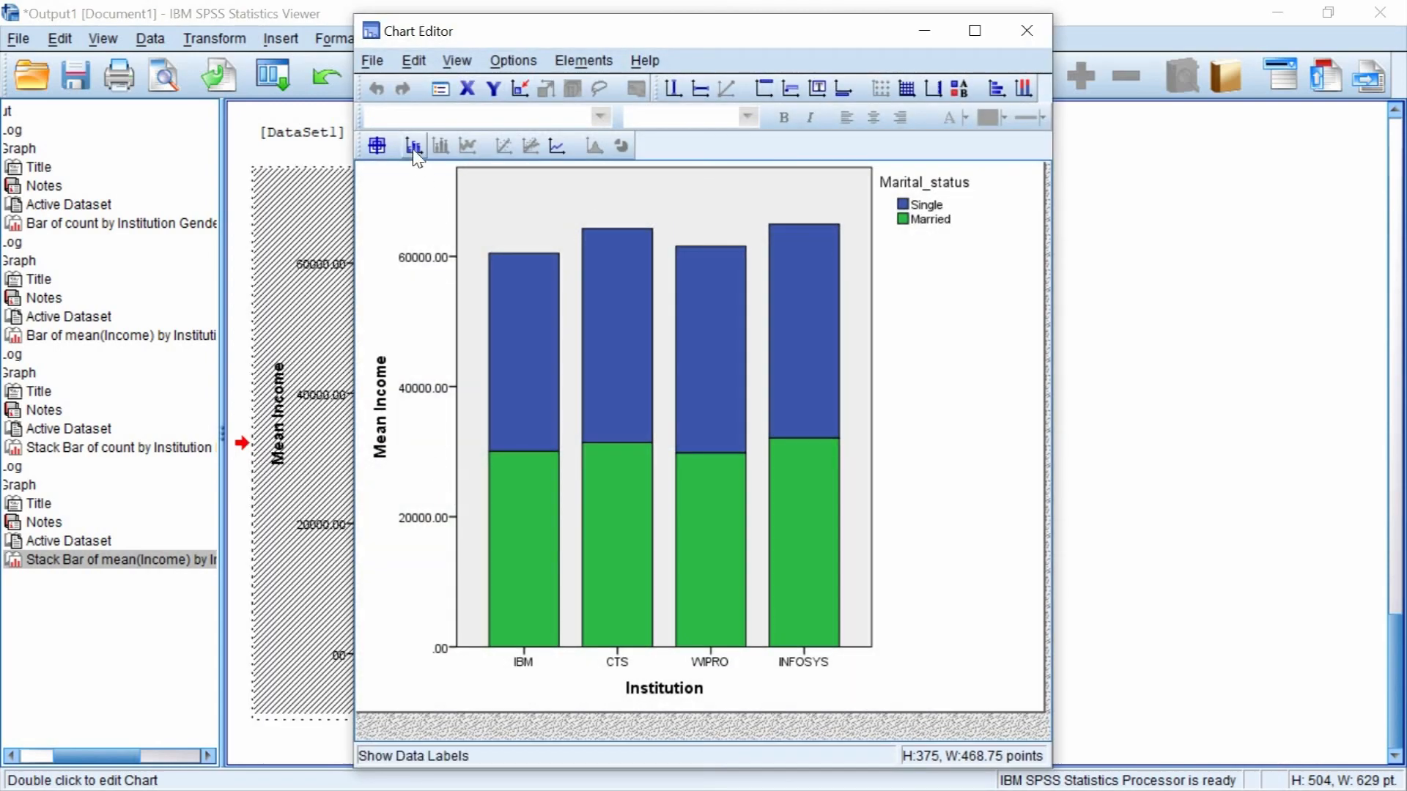
left_click(414, 147)
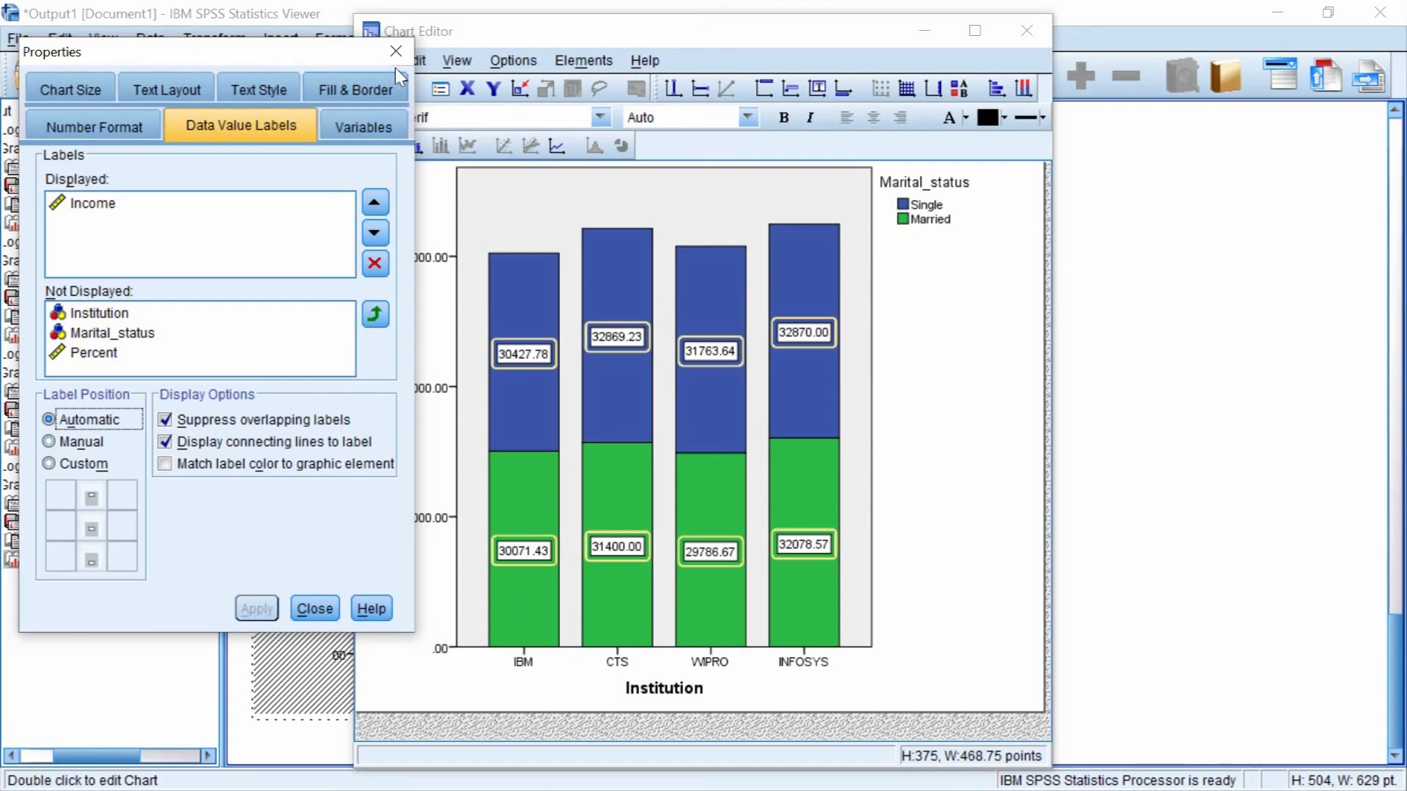
Close the chart properties and finish editing the stacked mean income chart, returning to the output
left_click_drag(692, 40, 891, 97)
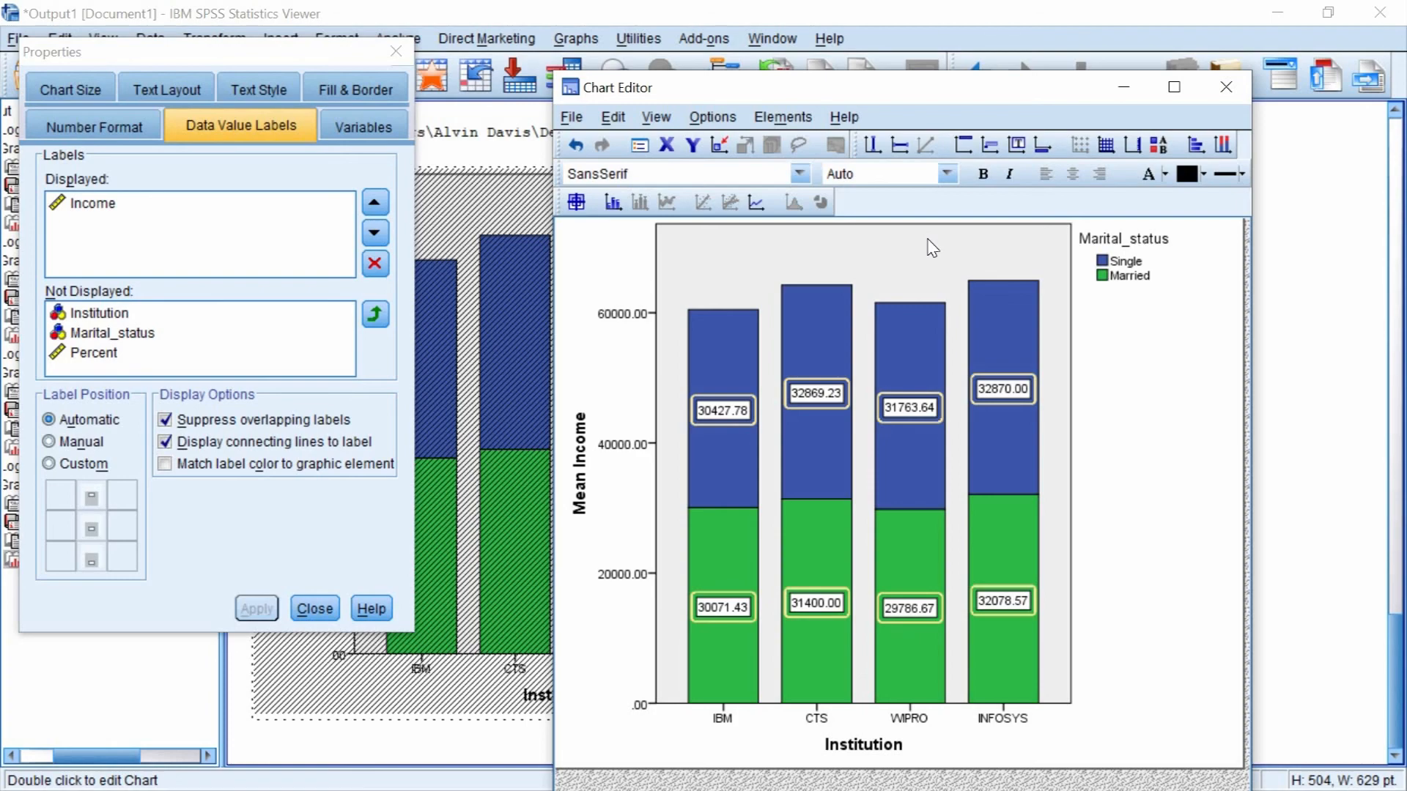
left_click(395, 51)
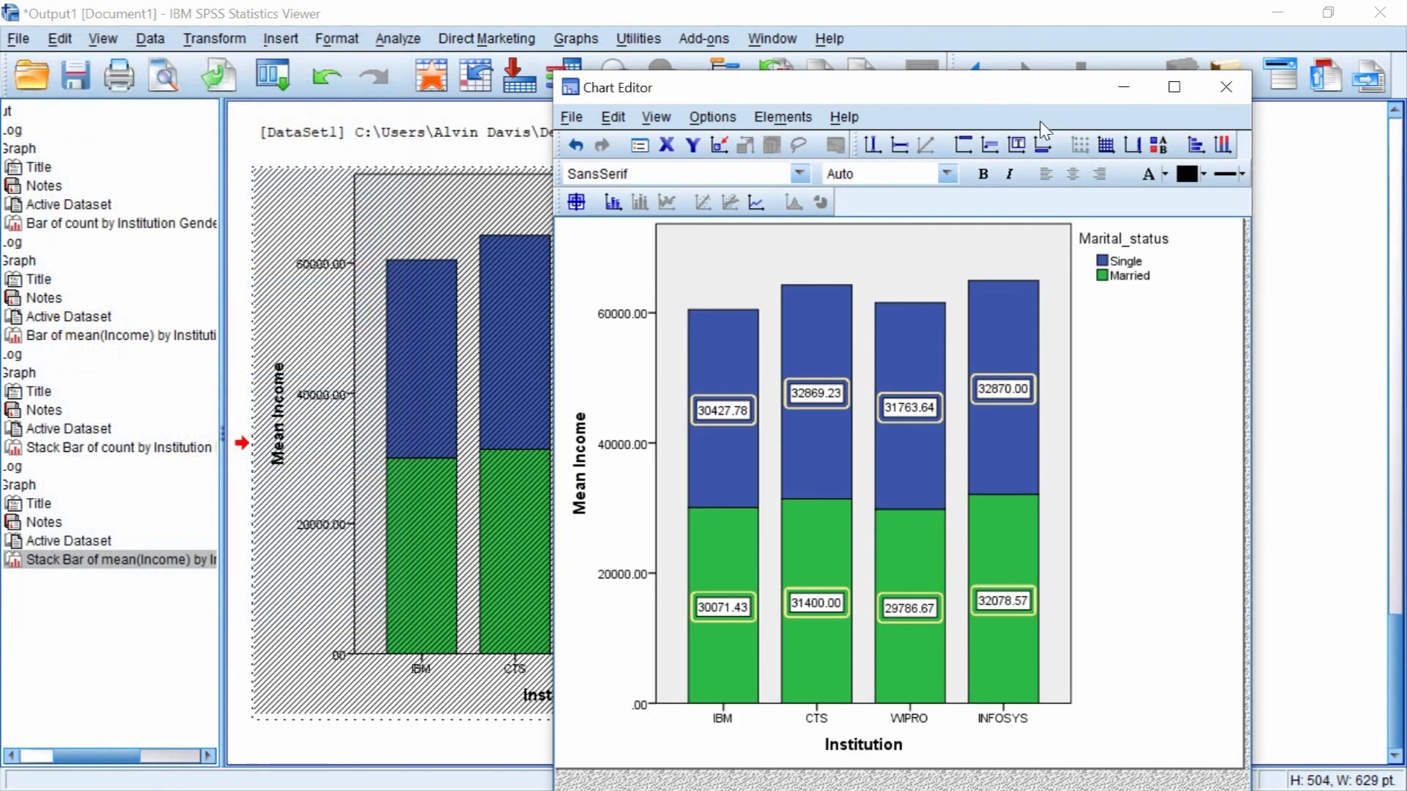
left_click(1234, 86)
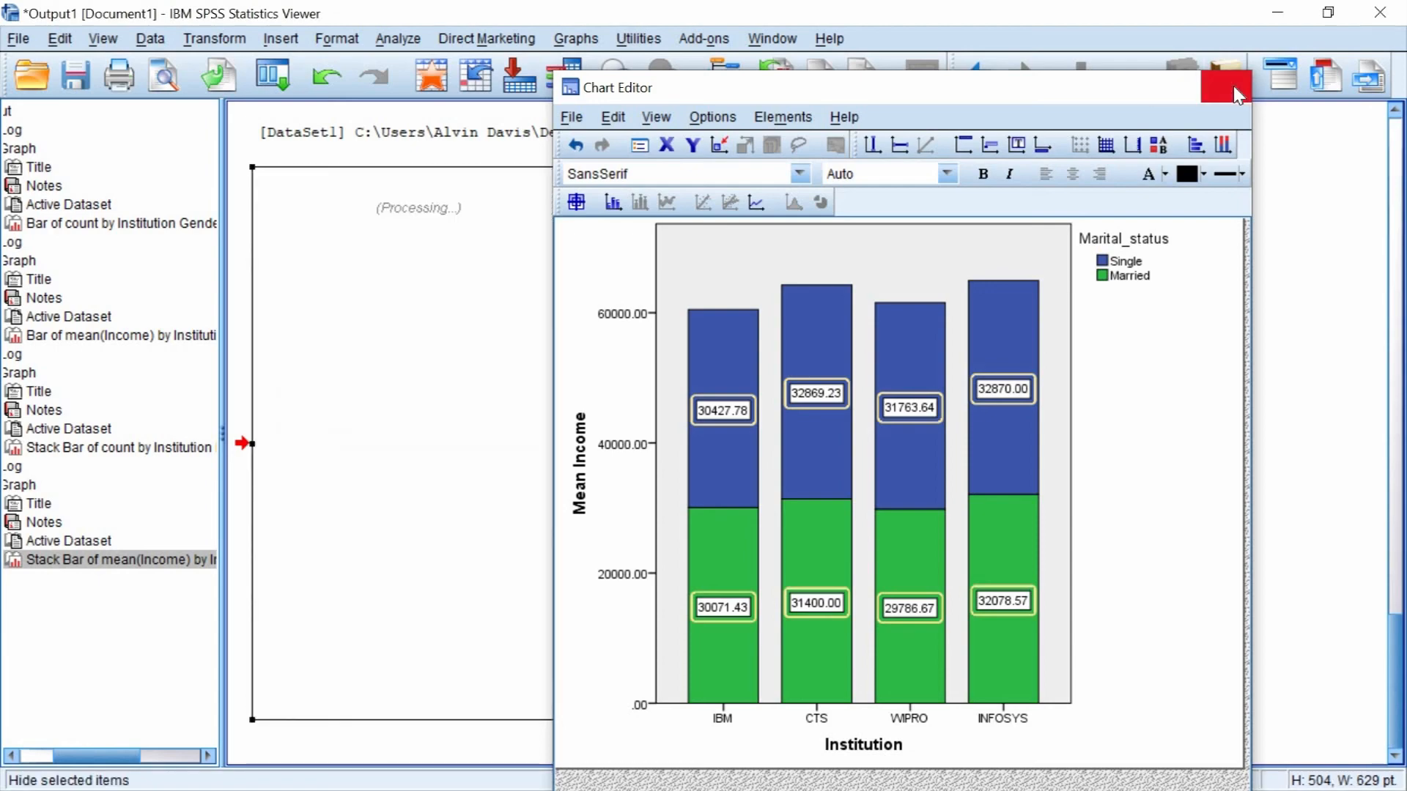
left_click(1254, 381)
Review the stacked count chart and the stacked mean income chart by institution and marital status in the output, comparing their bar labels
scroll(1258, 382, "up", 5)
scroll(1258, 382, "up", 2)
left_click(417, 380)
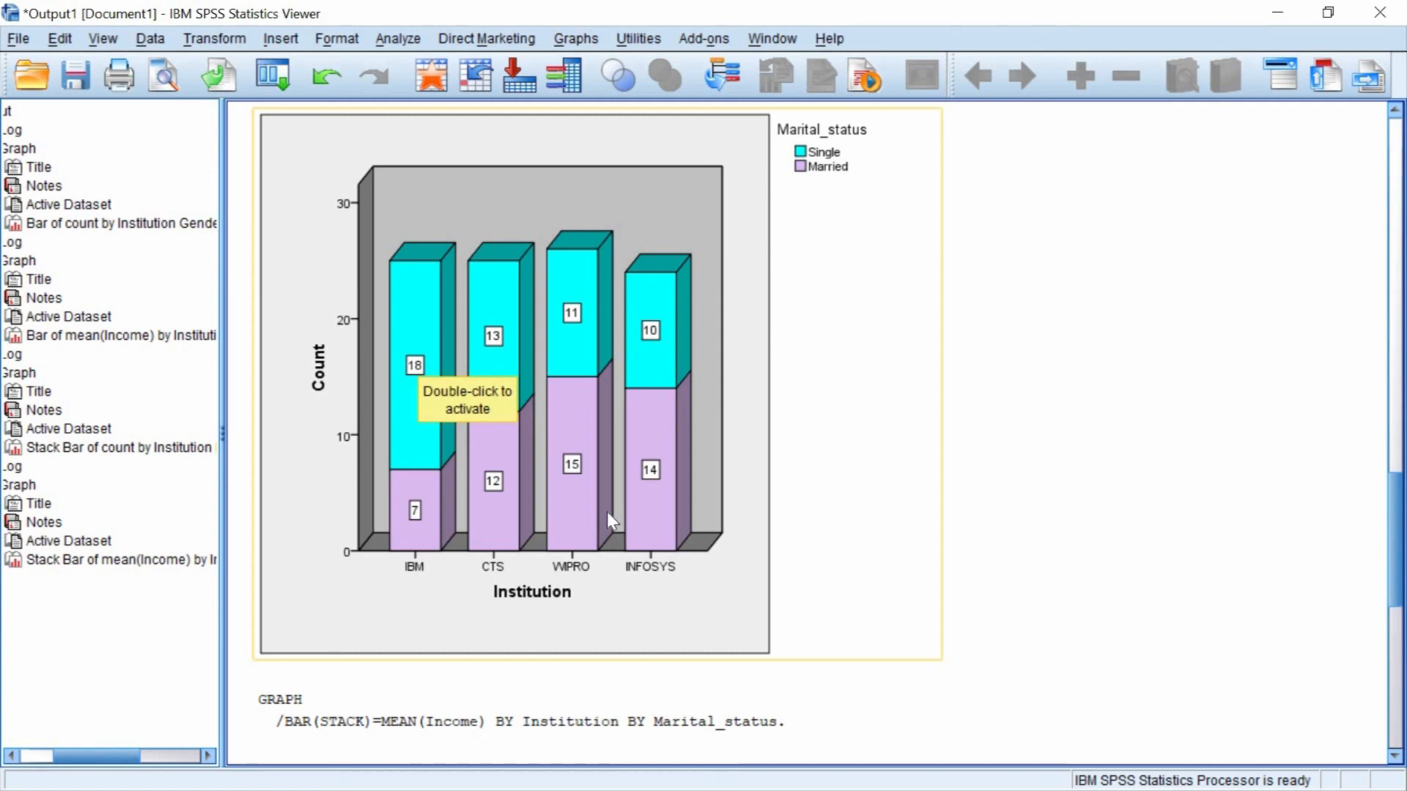
scroll(608, 518, "down", 5)
scroll(612, 521, "up", 4)
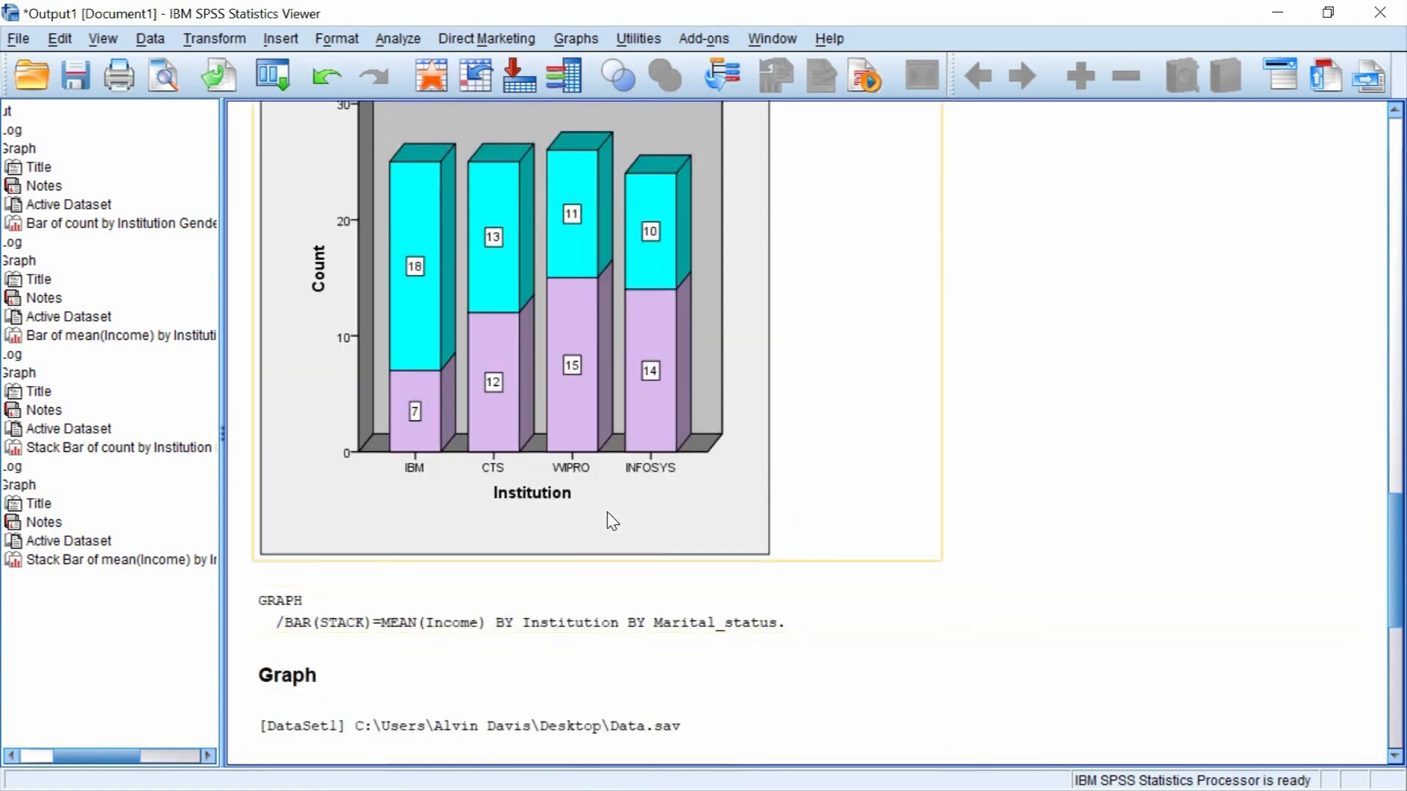
scroll(366, 578, "down", 8)
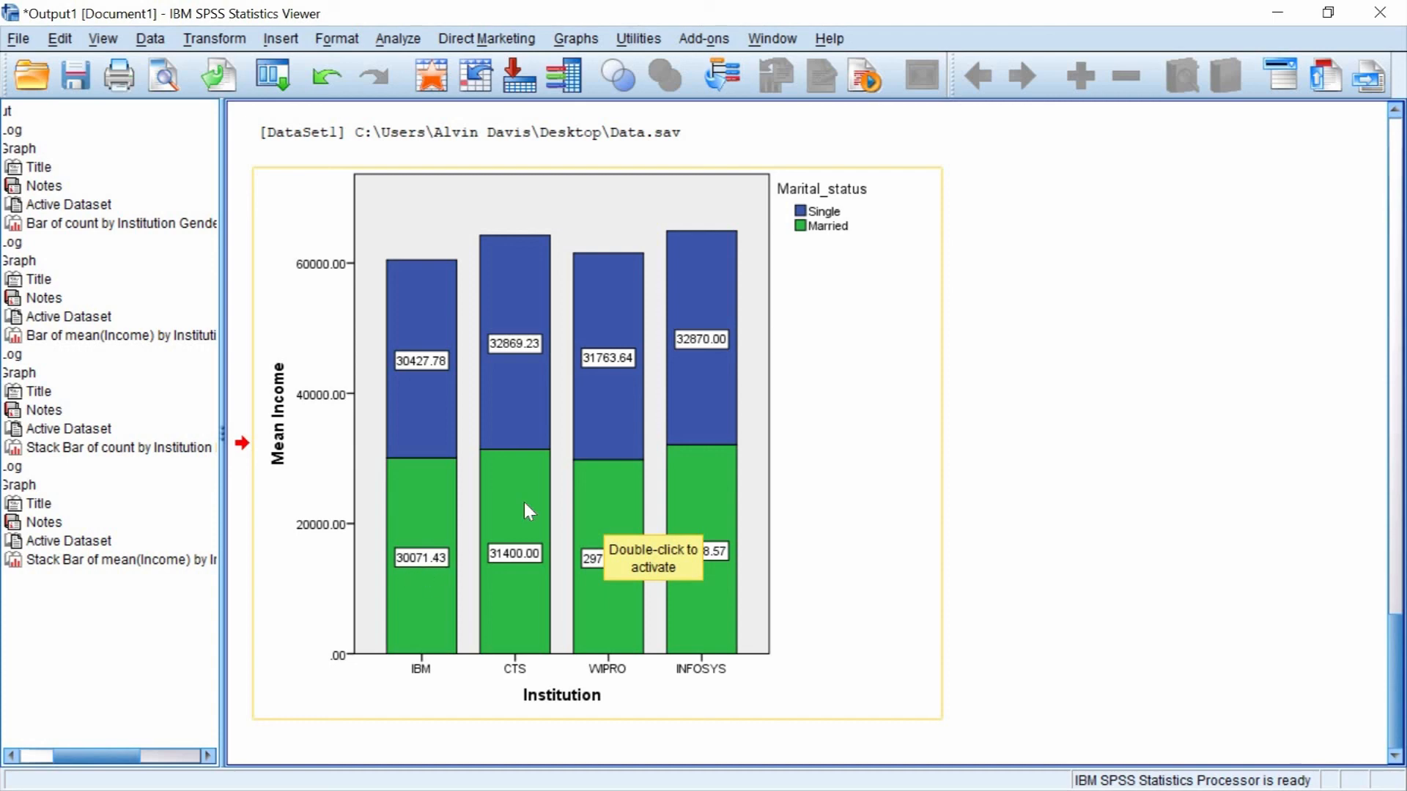
scroll(524, 502, "up", 12)
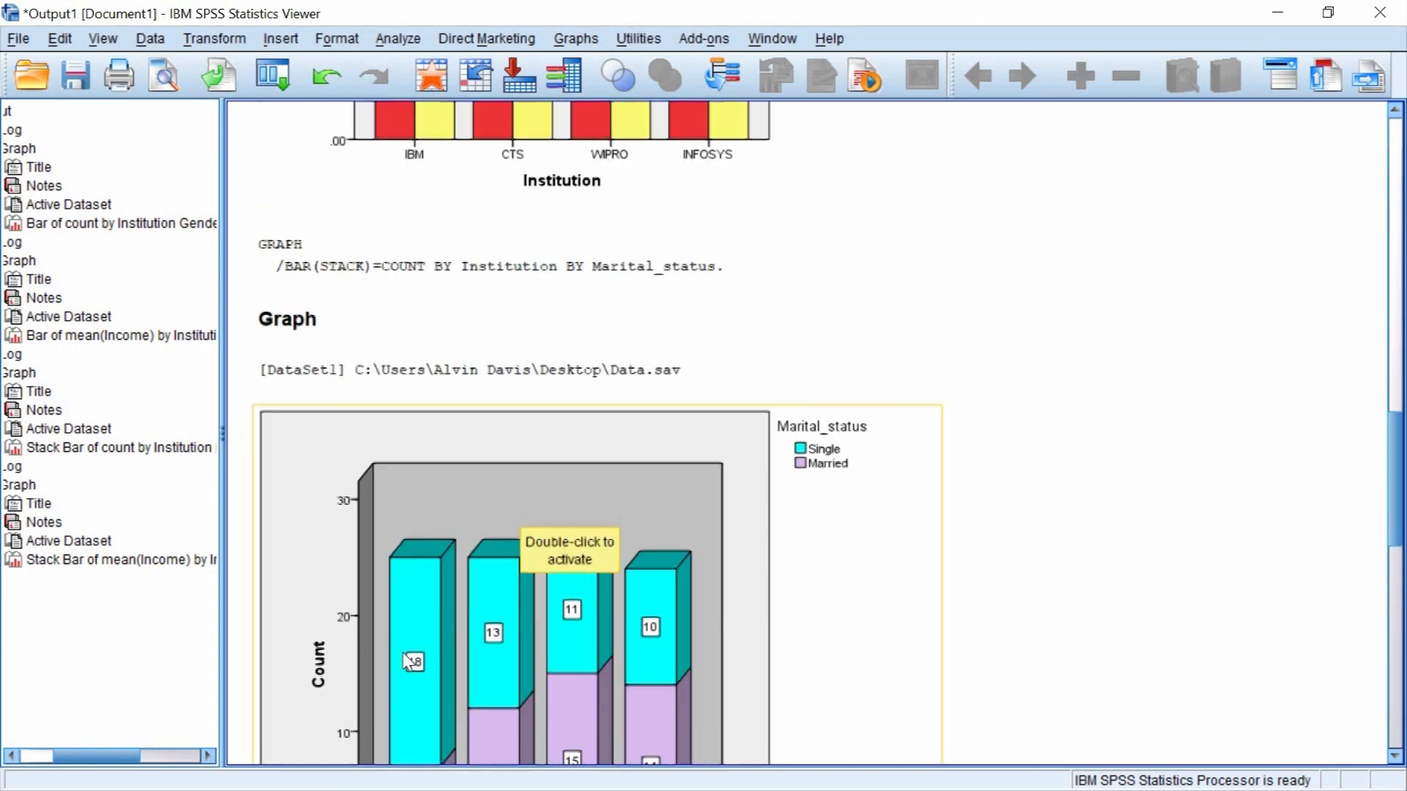
scroll(408, 662, "down", 6)
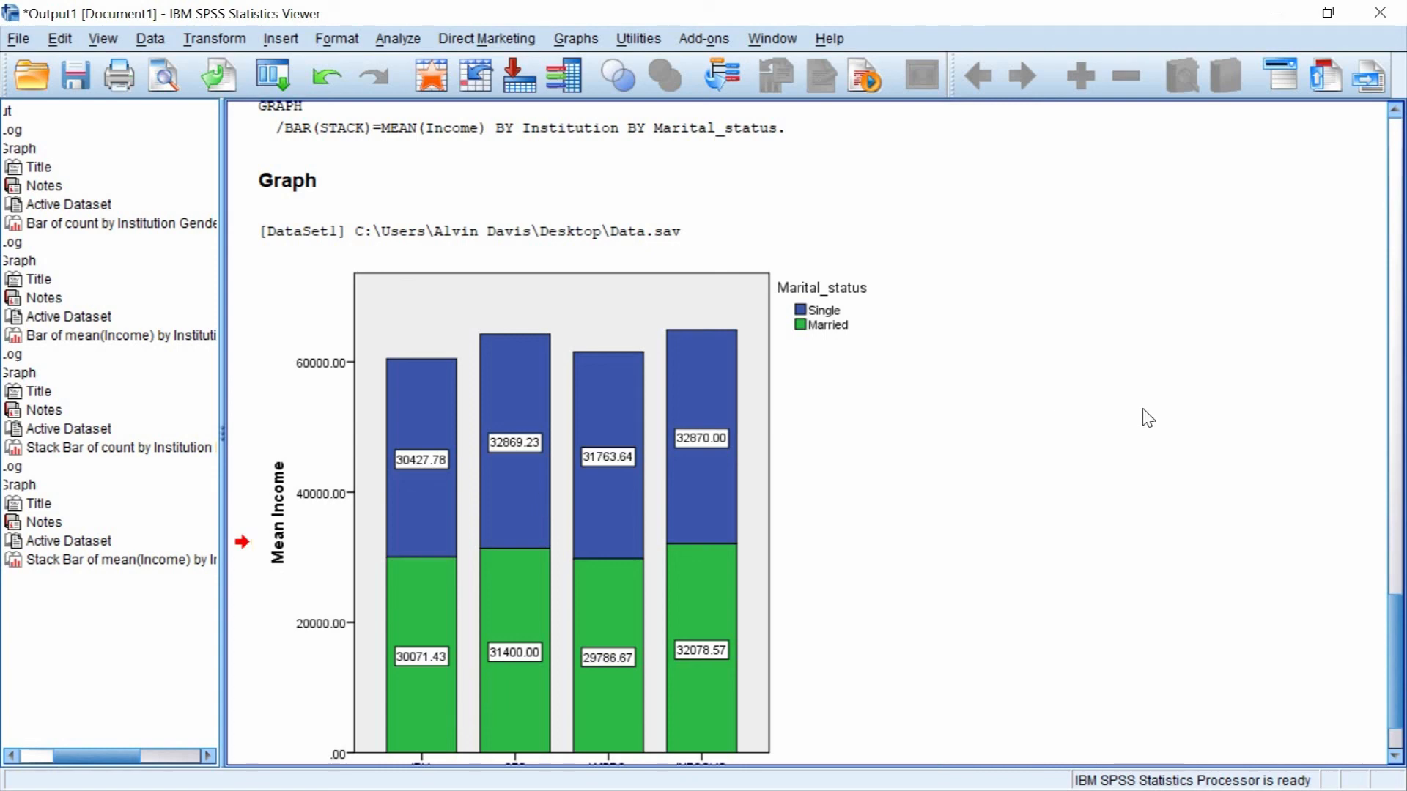
scroll(1148, 418, "down", 3)
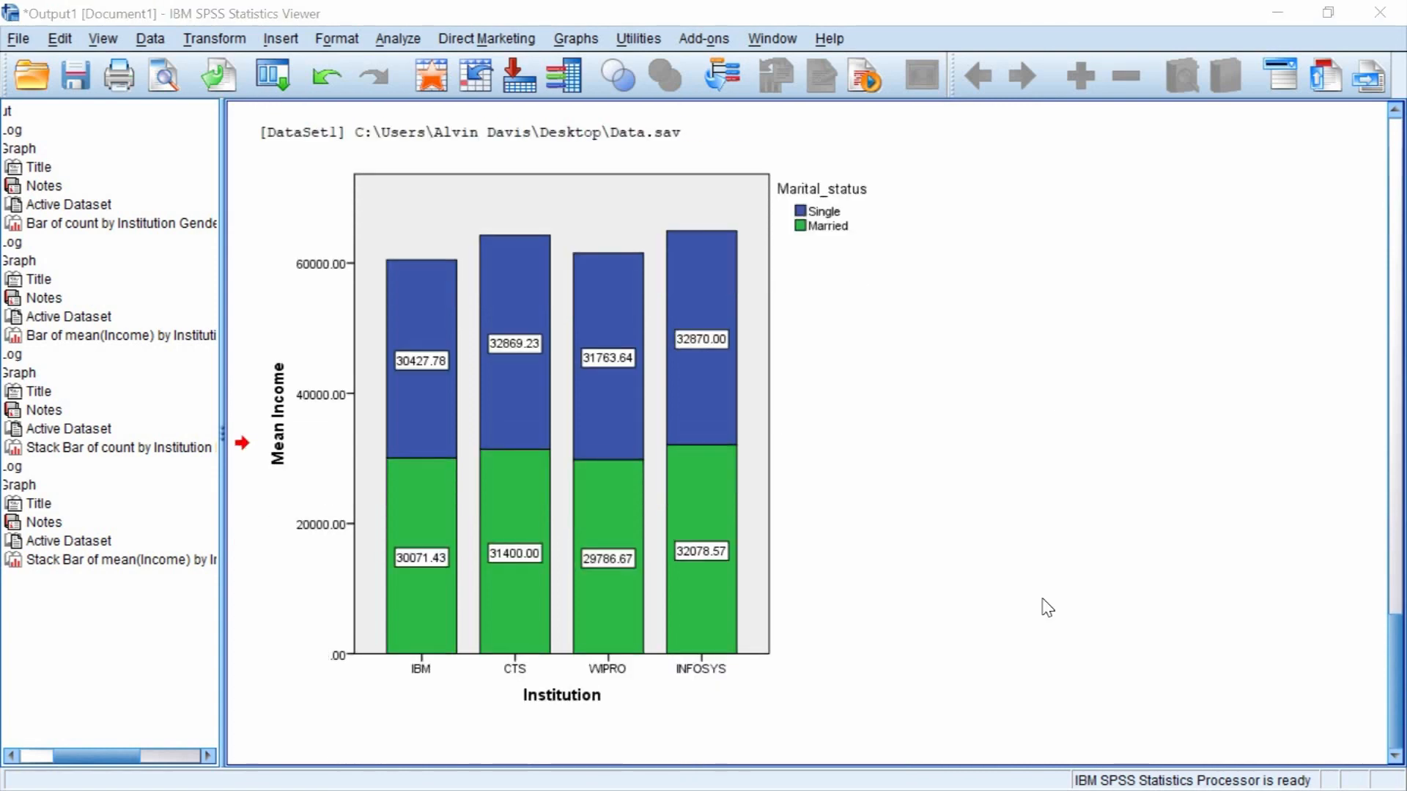